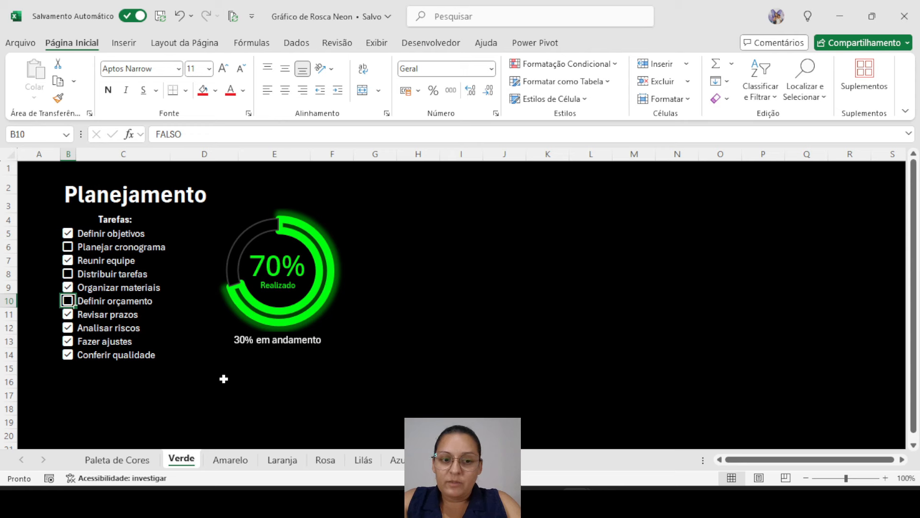
Step: View the finished neon doughnut chart examples on the Amarelo, Laranja, Rosa, Lilás and following colour sheets
left_click(227, 461)
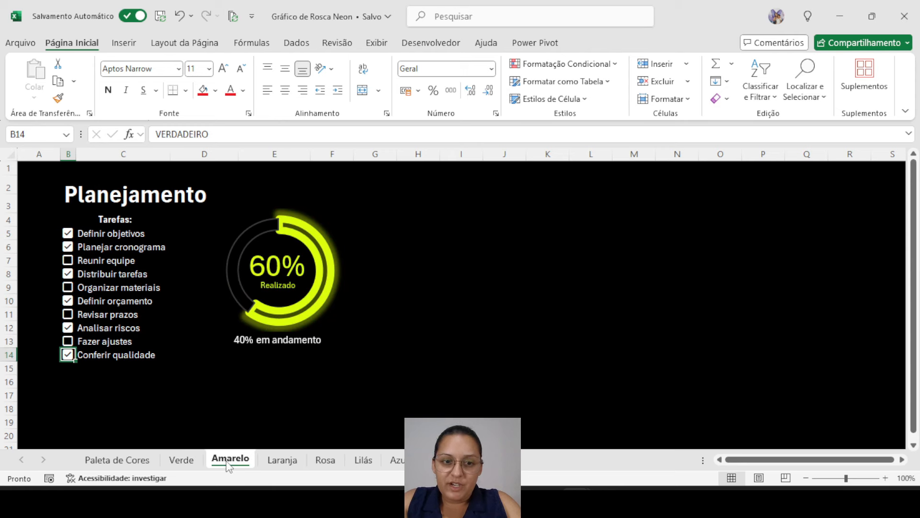
left_click(281, 463)
left_click(326, 461)
left_click(363, 460)
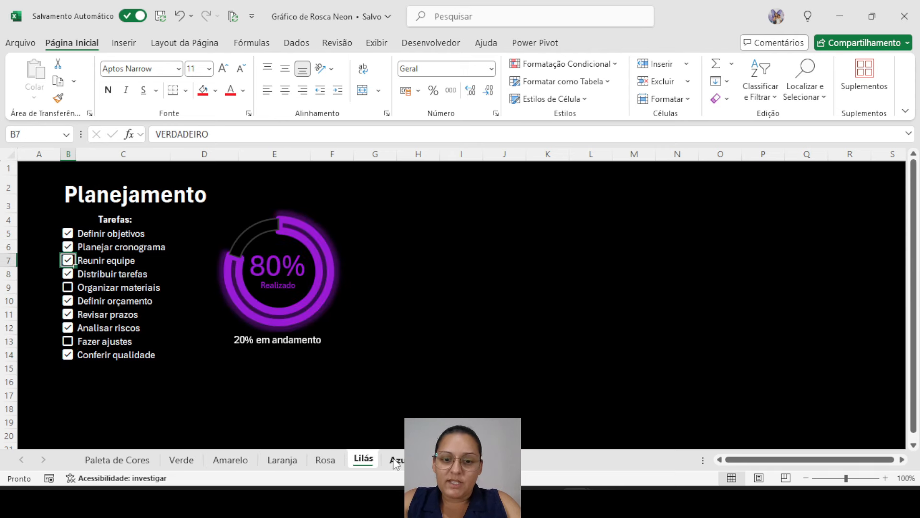
left_click(397, 460)
left_click(433, 461)
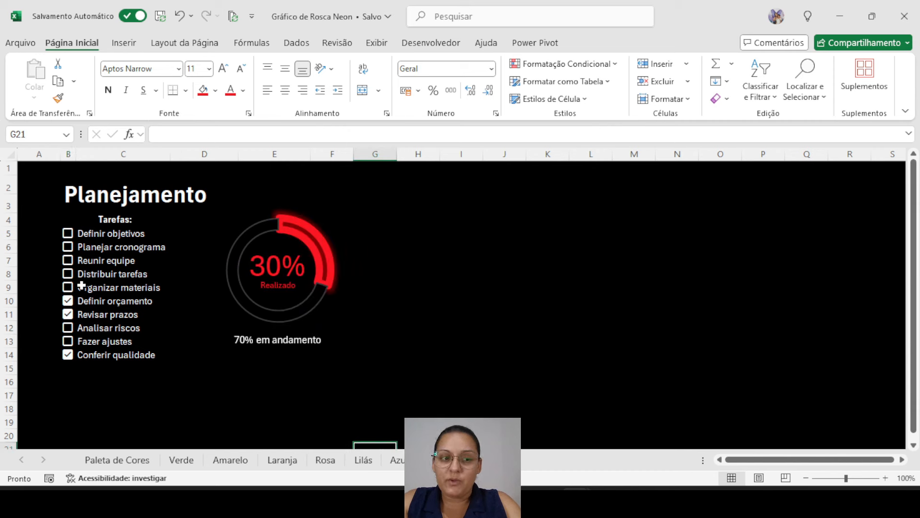
Step: On the red chart sheet, tick Distribuir tarefas, Definir objetivos and Organizar materiais, and toggle Reunir equipe on and off
left_click(68, 274)
left_click(68, 260)
left_click(68, 233)
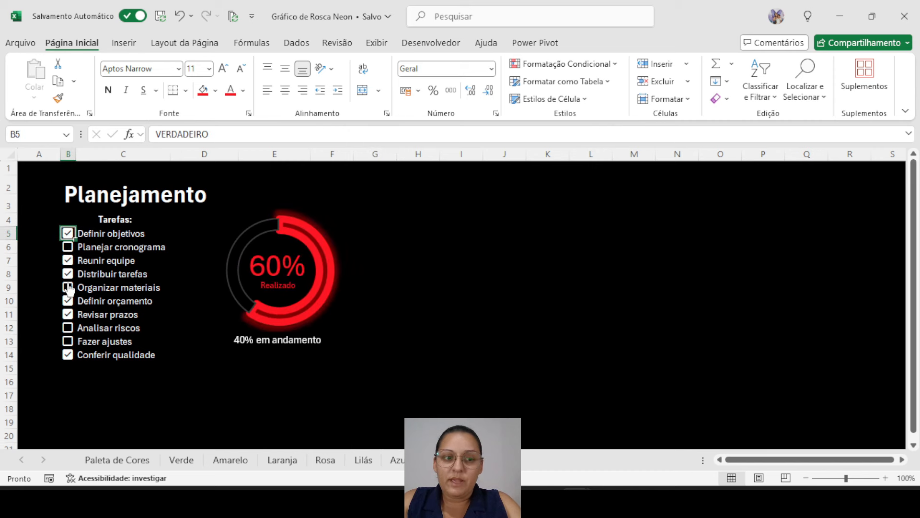
left_click(67, 287)
left_click(68, 260)
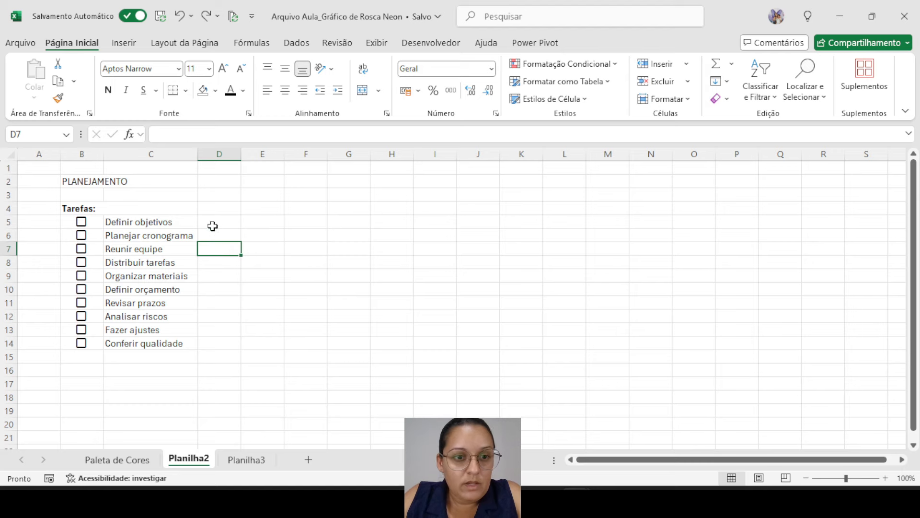
Step: Look over the unformatted PLANEJAMENTO sheet and its task list in C5:C14
left_click(213, 224)
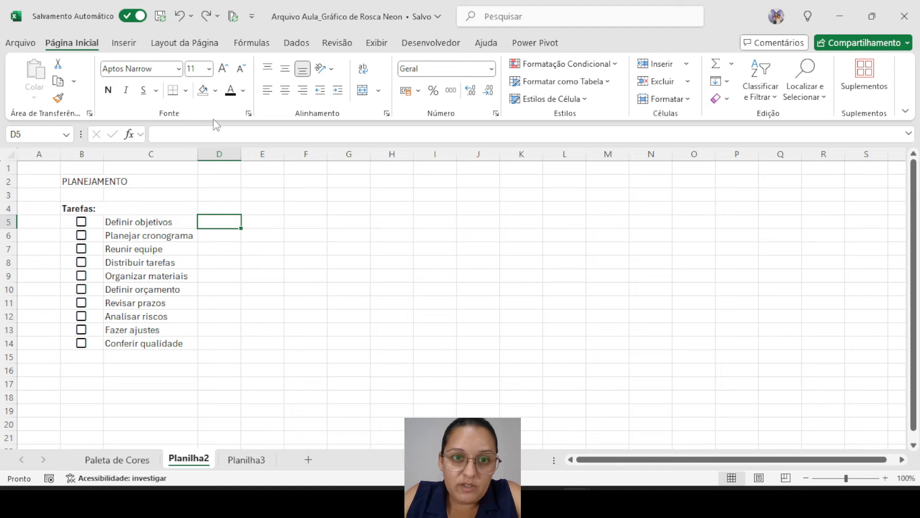
left_click_drag(50, 172, 341, 380)
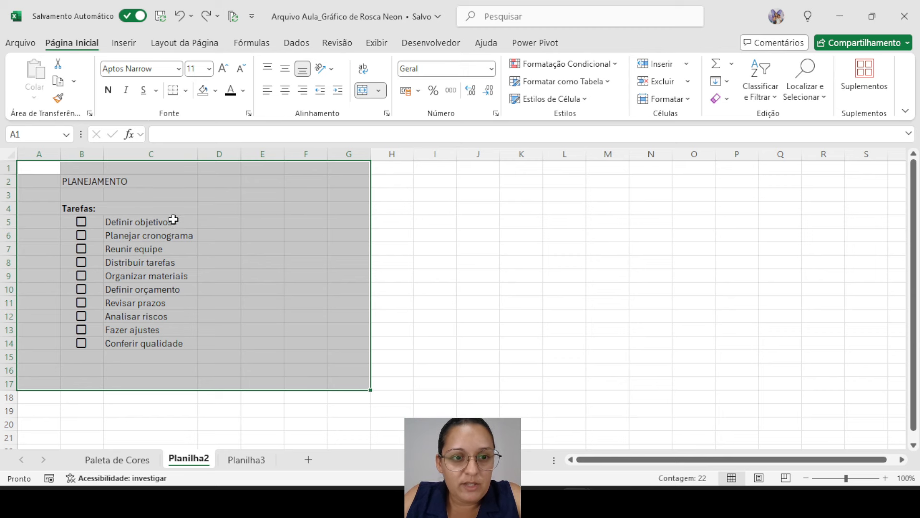
left_click(267, 251)
left_click_drag(115, 225, 126, 347)
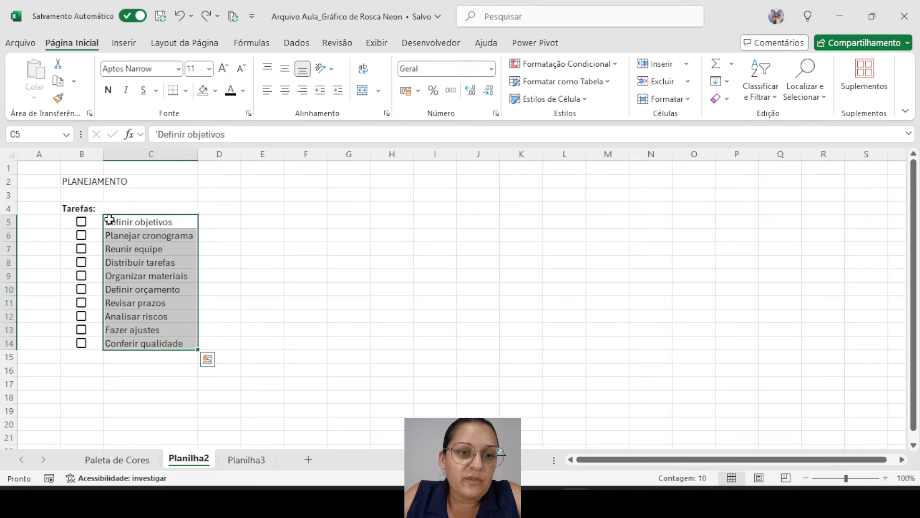
Step: Examine the Paleta de Cores sheet's hex codes in D5:D11 and the matching colour swatches in E5:E11
left_click(98, 459)
left_click_drag(170, 226, 171, 305)
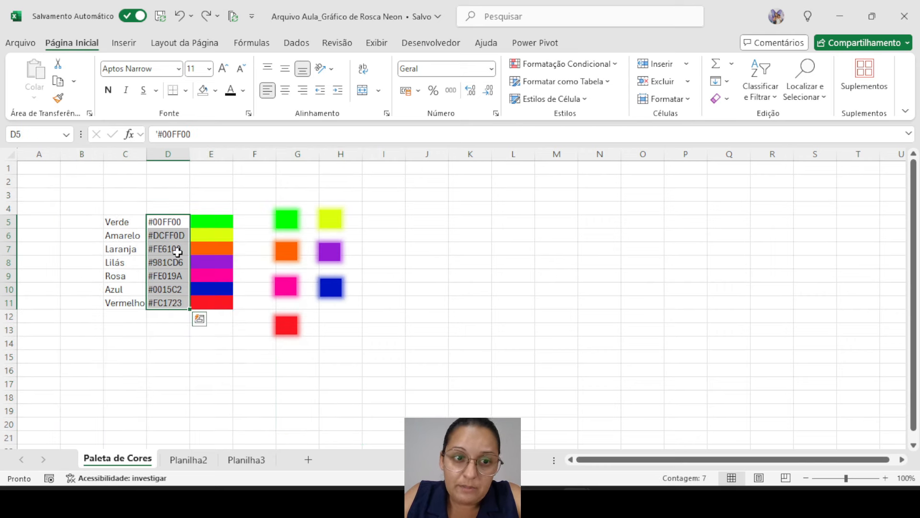
left_click(200, 221)
left_click(205, 242)
left_click(205, 249)
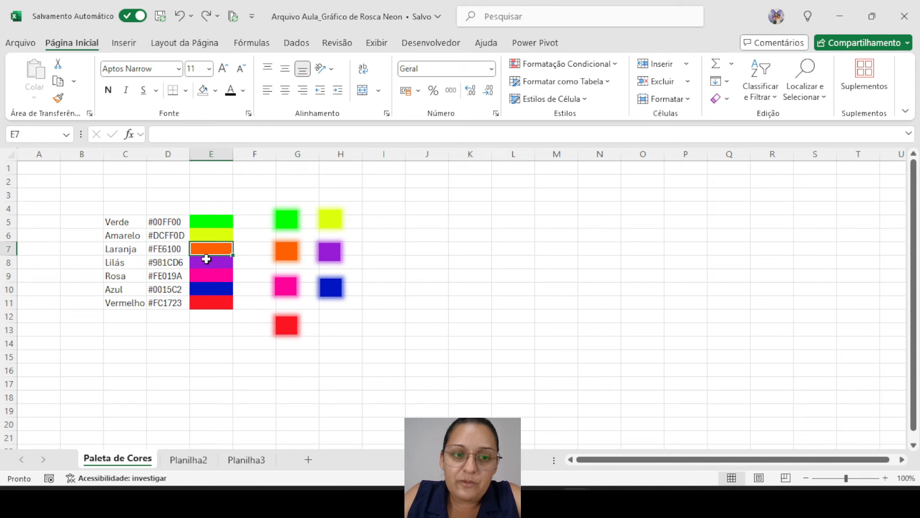
left_click(205, 262)
left_click(206, 276)
left_click(206, 290)
left_click(206, 307)
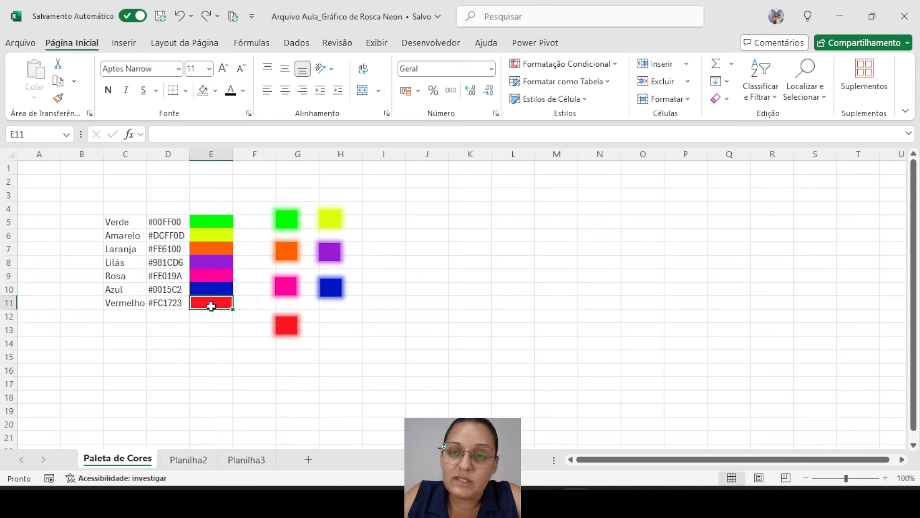
Step: Return to the Planilha2 sheet and review the task descriptions in C5:C14
left_click(189, 459)
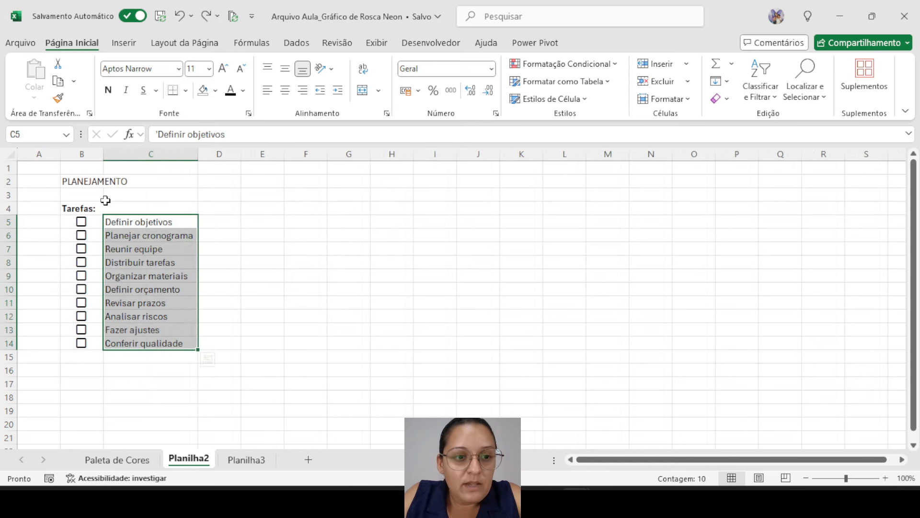
left_click_drag(107, 220, 131, 344)
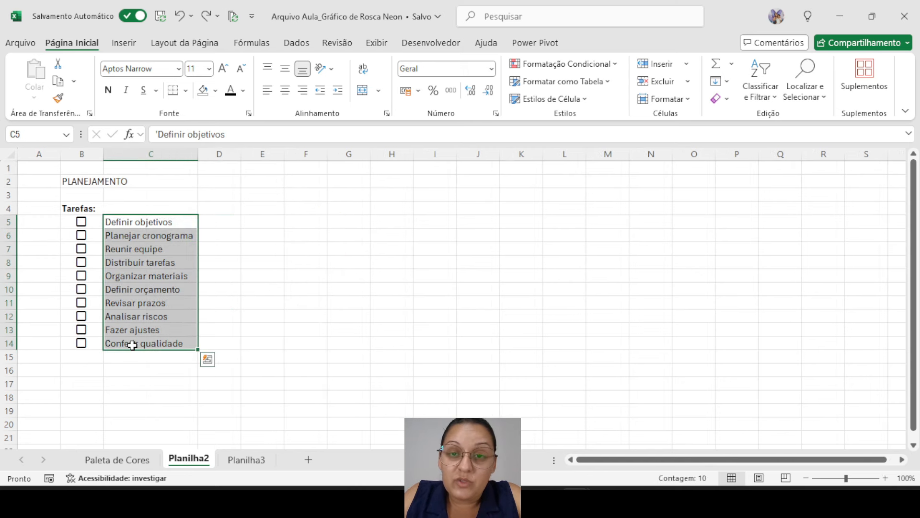
left_click(273, 182)
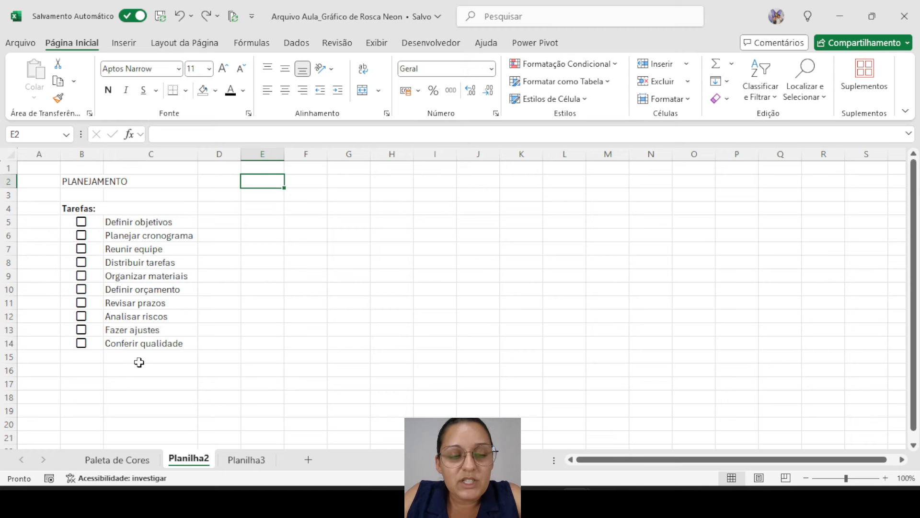
left_click_drag(129, 224, 145, 343)
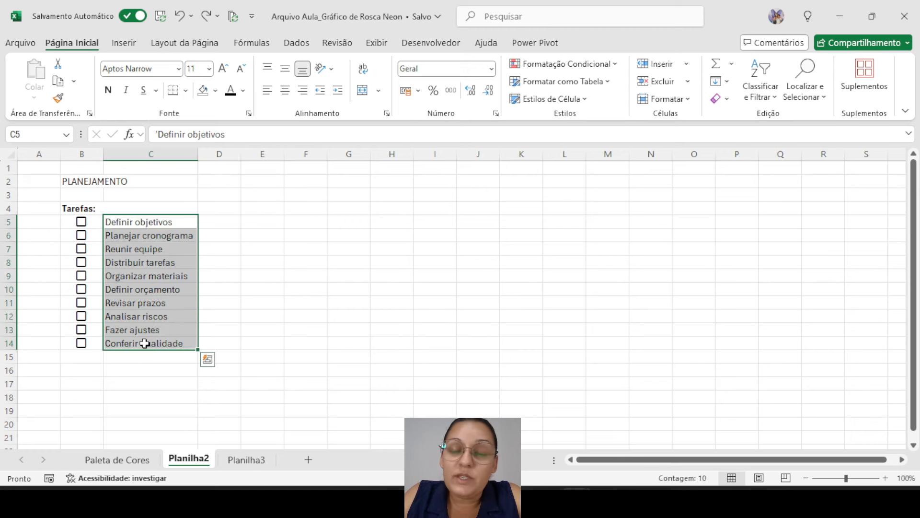
Step: Test the checkboxes by ticking Definir objetivos, Planejar cronograma, Reunir equipe, Distribuir tarefas and Revisar prazos, and clearing them again
left_click(81, 221)
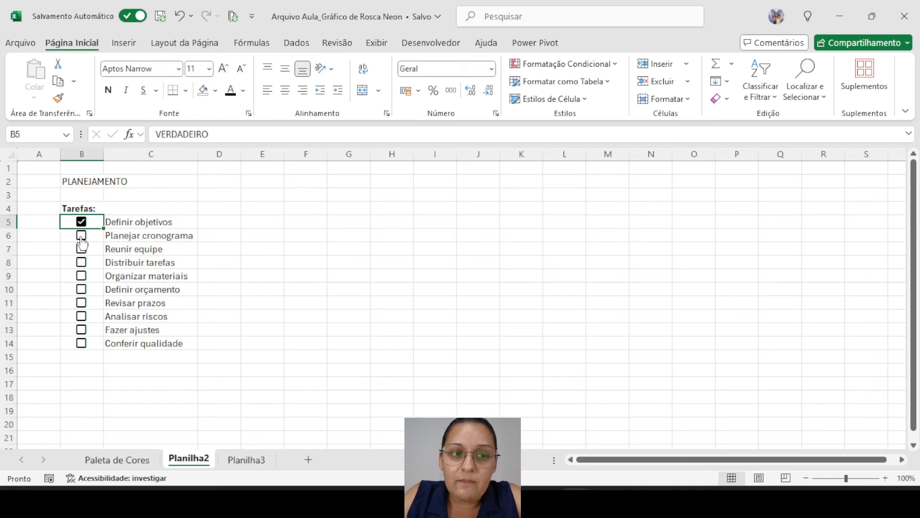
left_click(81, 235)
left_click(81, 248)
left_click(82, 262)
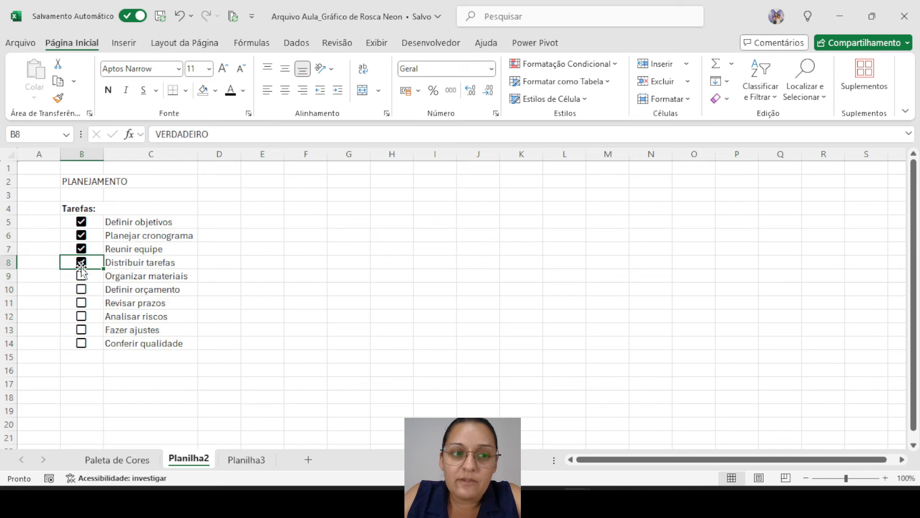
left_click(81, 302)
left_click(81, 221)
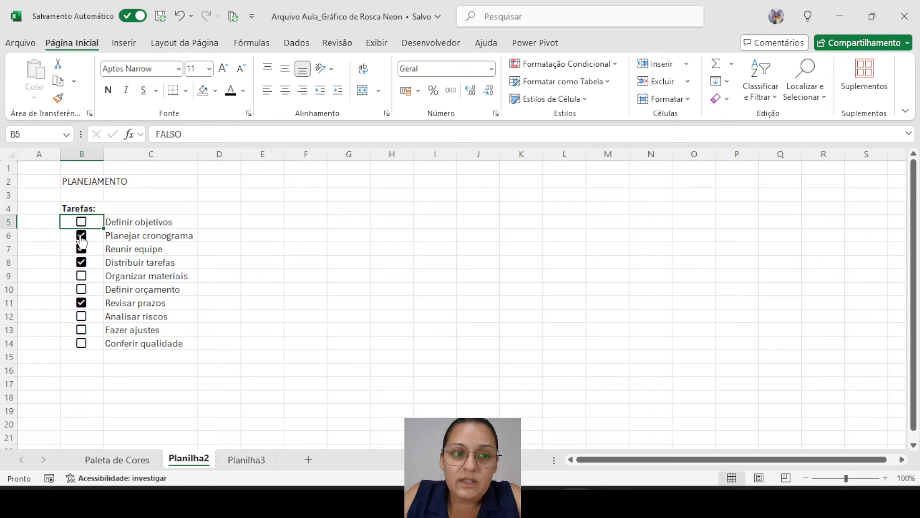
left_click(81, 235)
left_click(81, 248)
left_click(81, 263)
left_click(81, 302)
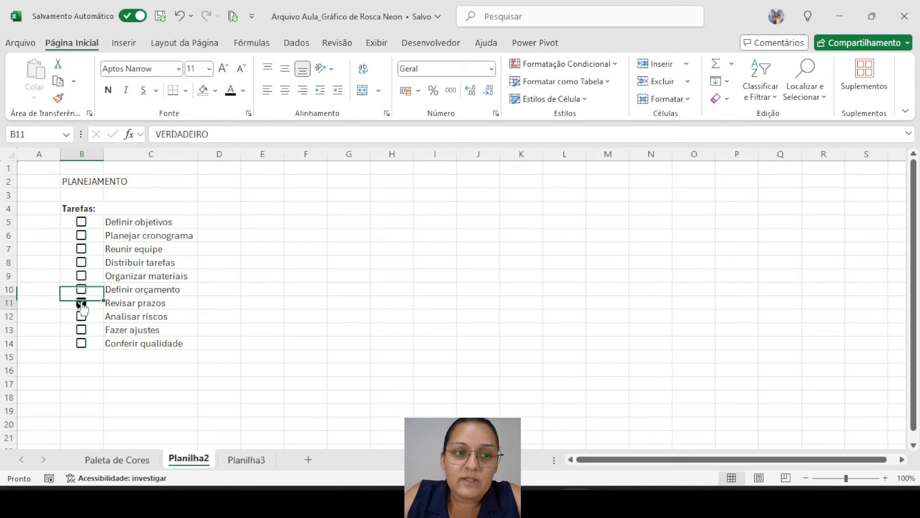
Step: Enter the labels Realizado in E2 and Andamento in E3
left_click(267, 187)
type("Realizado")
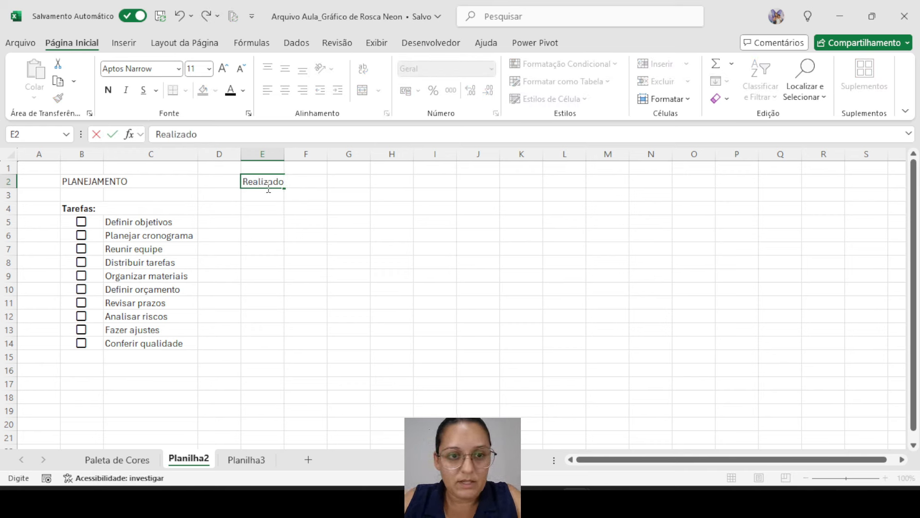
key("Return")
type("Andam")
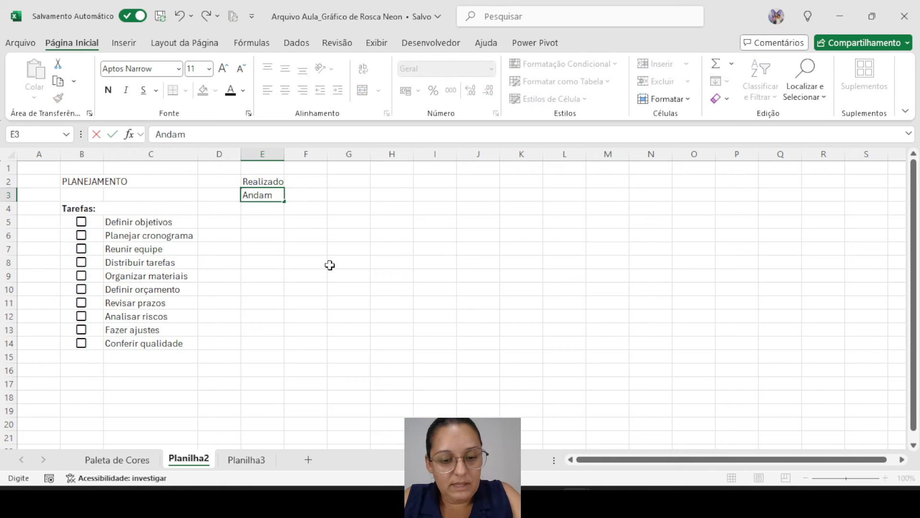
type("ento")
key("Return")
Step: Start a CONT.SE formula in F2 that counts the "Verdadeiro" checkboxes in the absolute range $B$5:$B$14
key("Up")
key("Up")
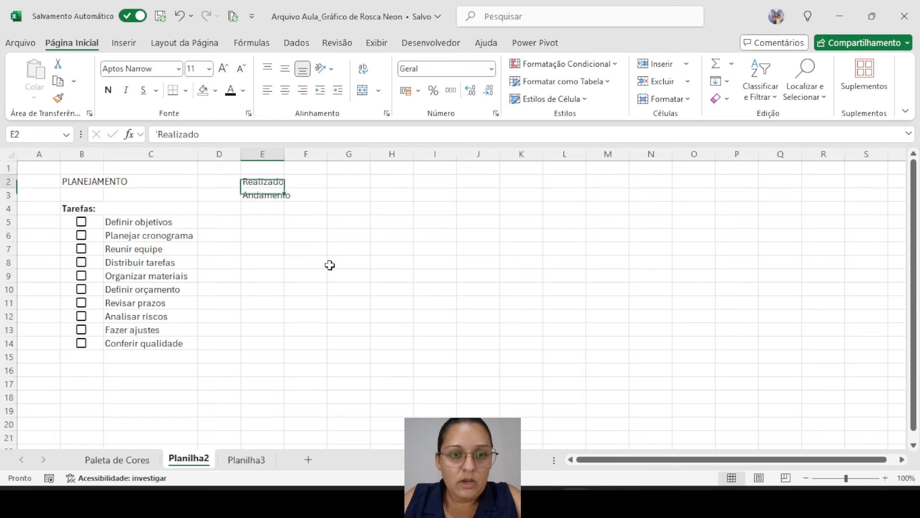
key("Right")
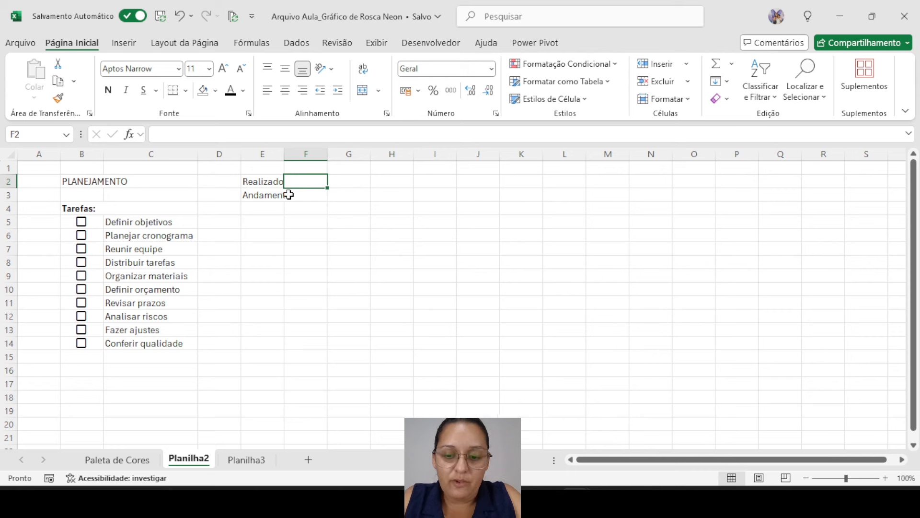
type("=cont")
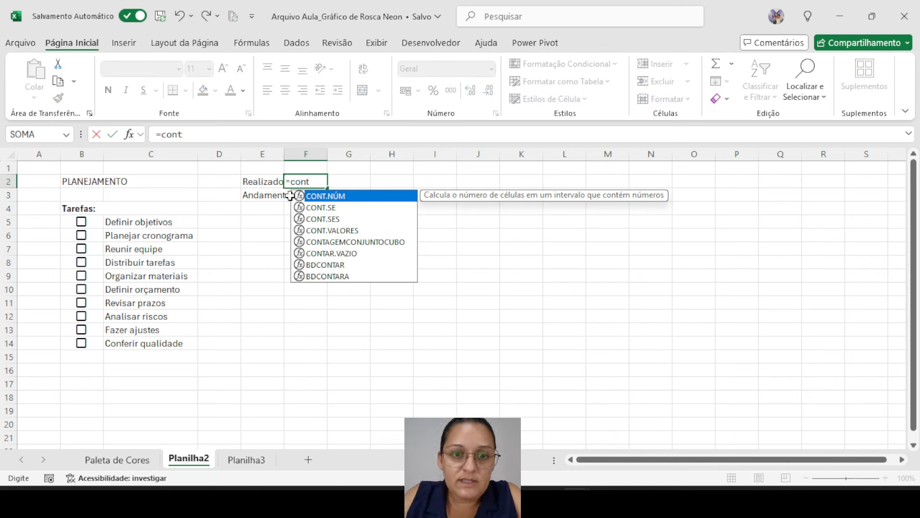
double_click(317, 207)
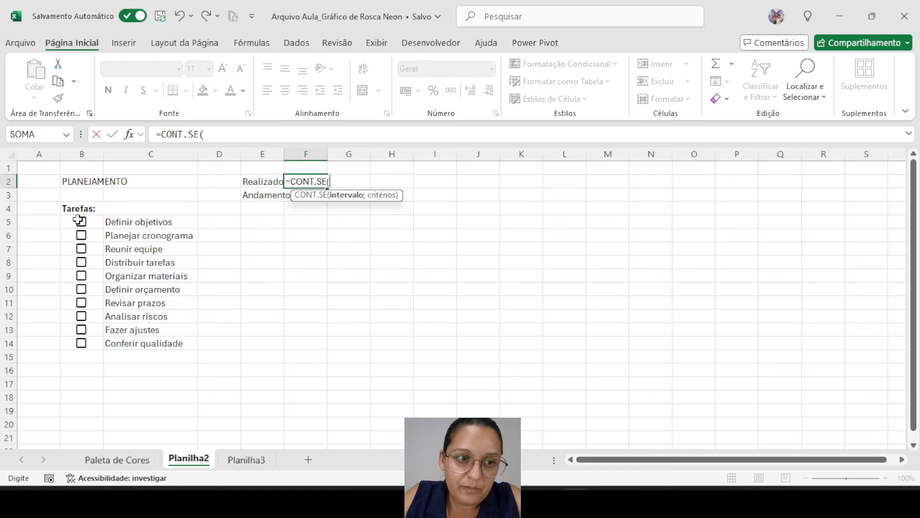
left_click_drag(80, 220, 78, 342)
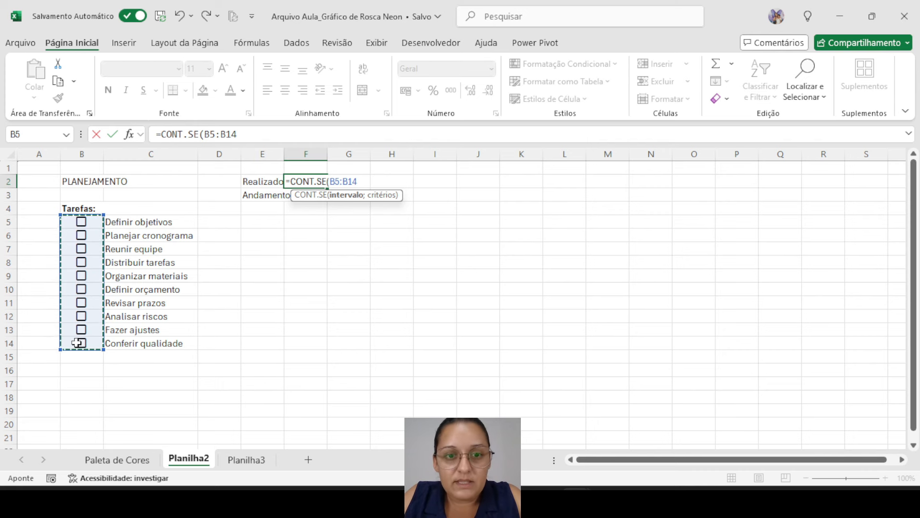
key("F4")
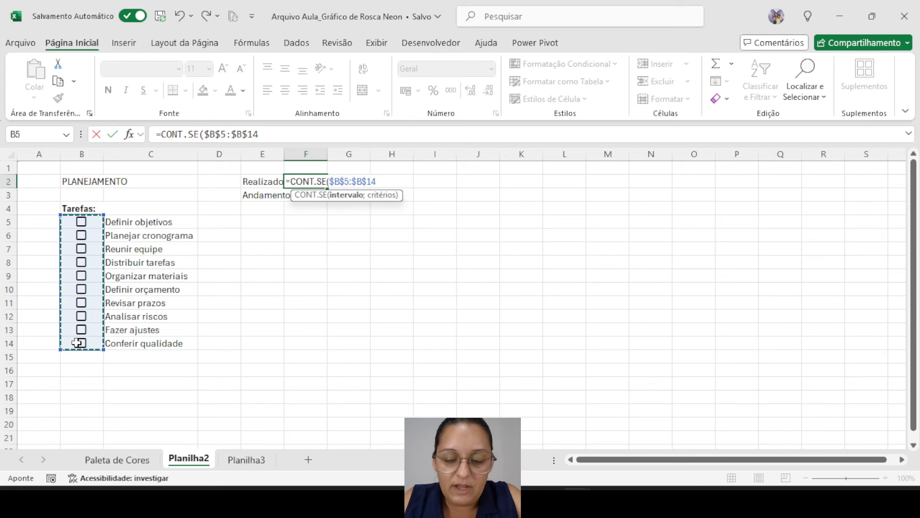
type(";\"Verdadeiro")
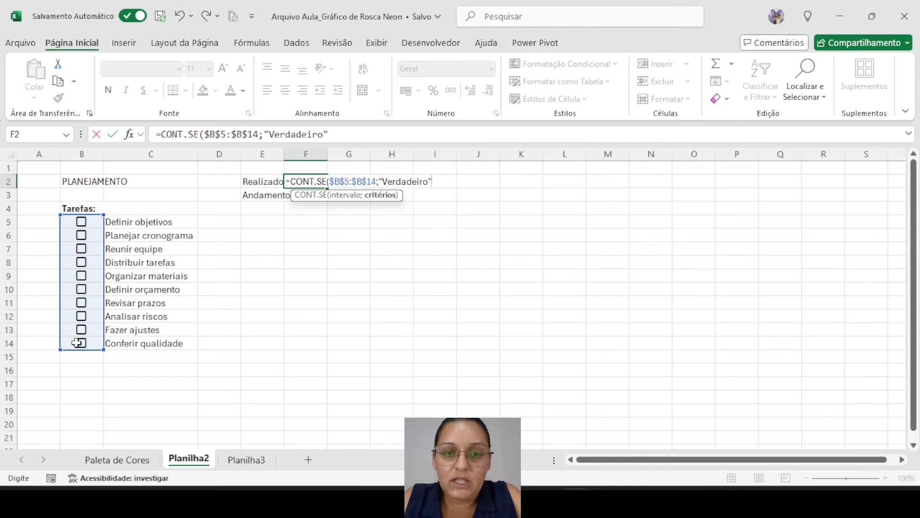
Step: Complete the F2 formula by dividing the count by CONT.VALORES($C$5:$C$14)
type(")/")
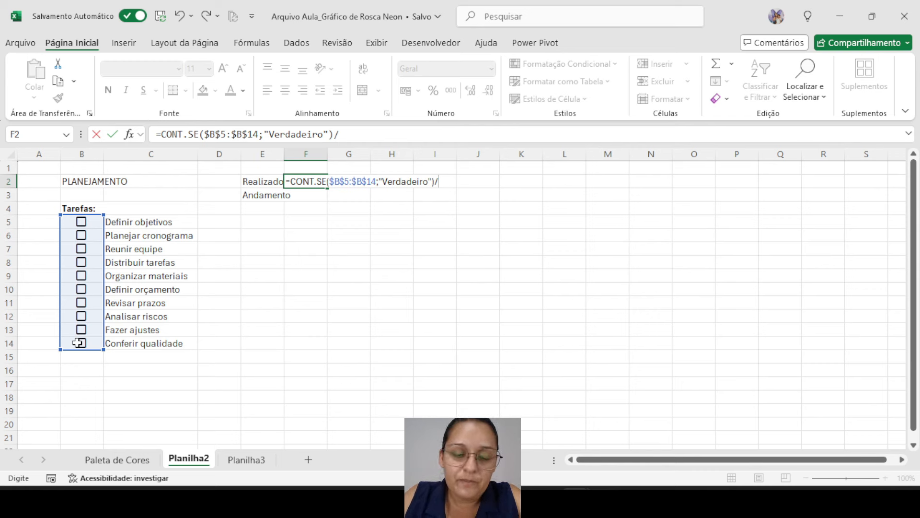
type("cont")
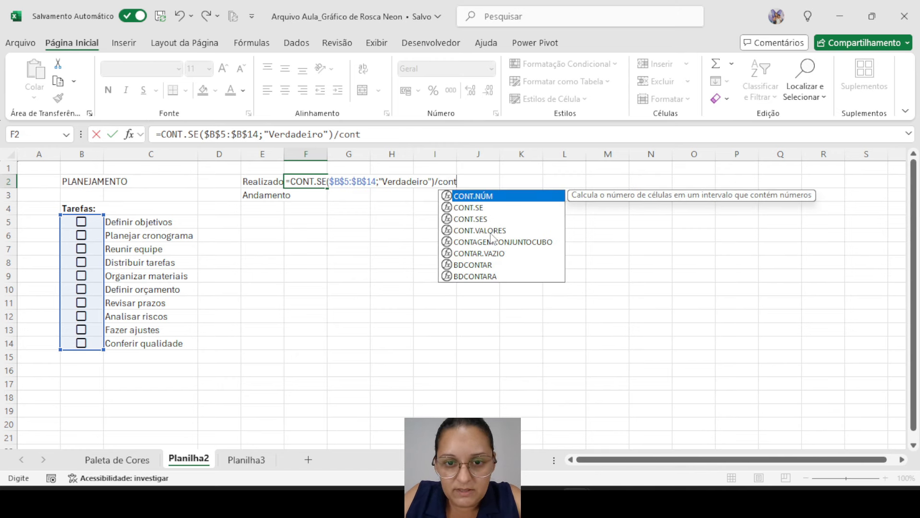
double_click(479, 231)
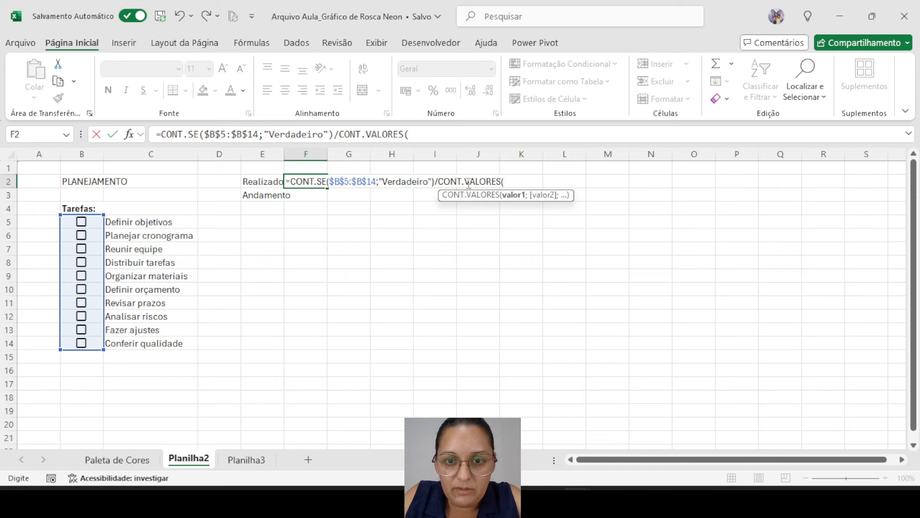
left_click_drag(147, 223, 152, 348)
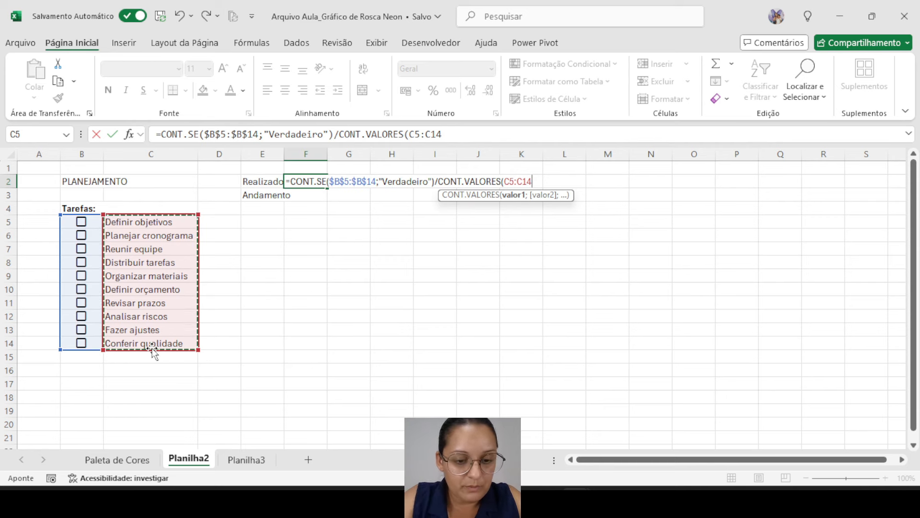
key("F4")
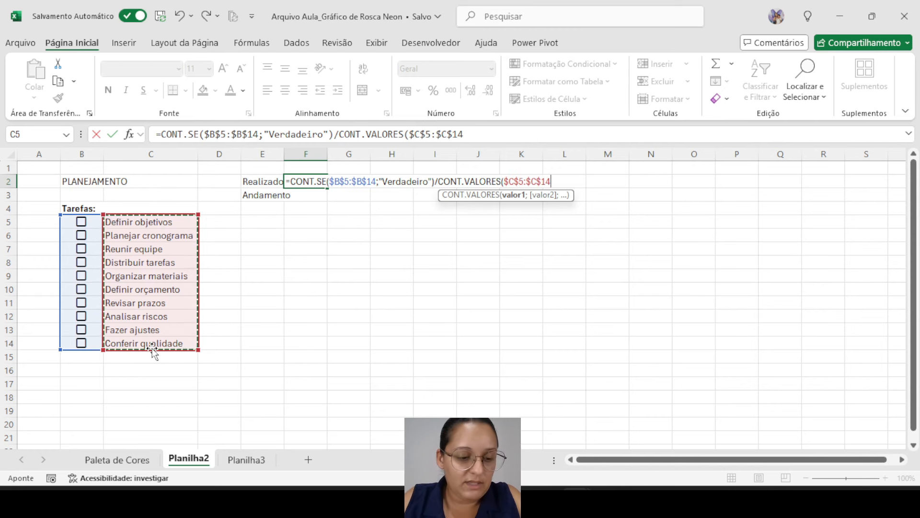
type(")")
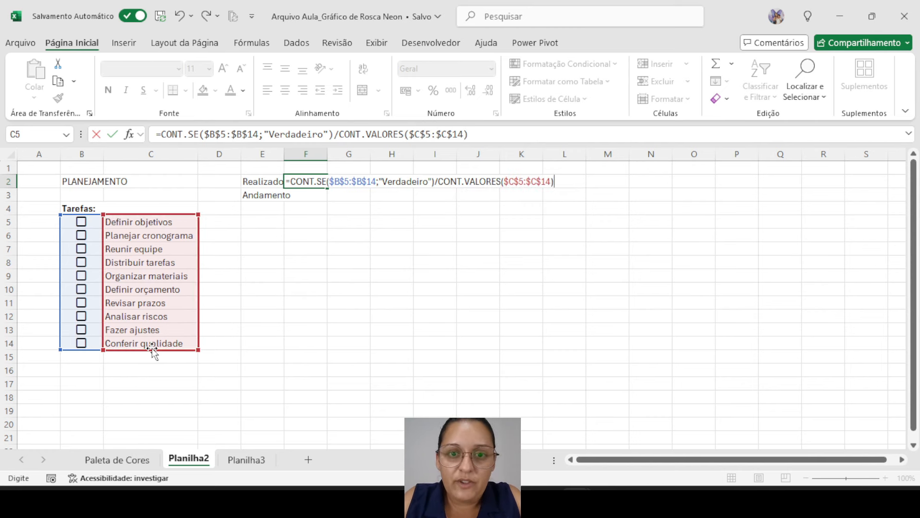
key("Return")
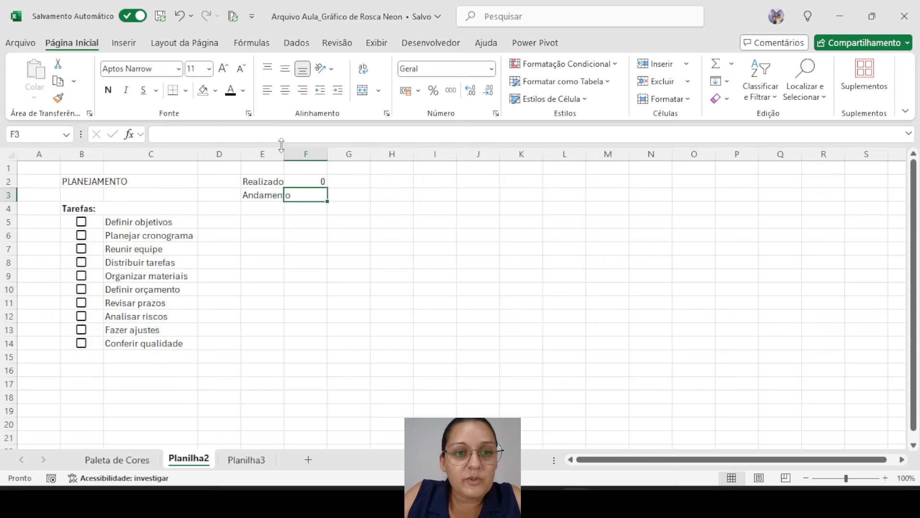
Step: Widen column E to fit the Andamento label and select the Realizado result in F2
left_click_drag(282, 145, 293, 156)
left_click(312, 181)
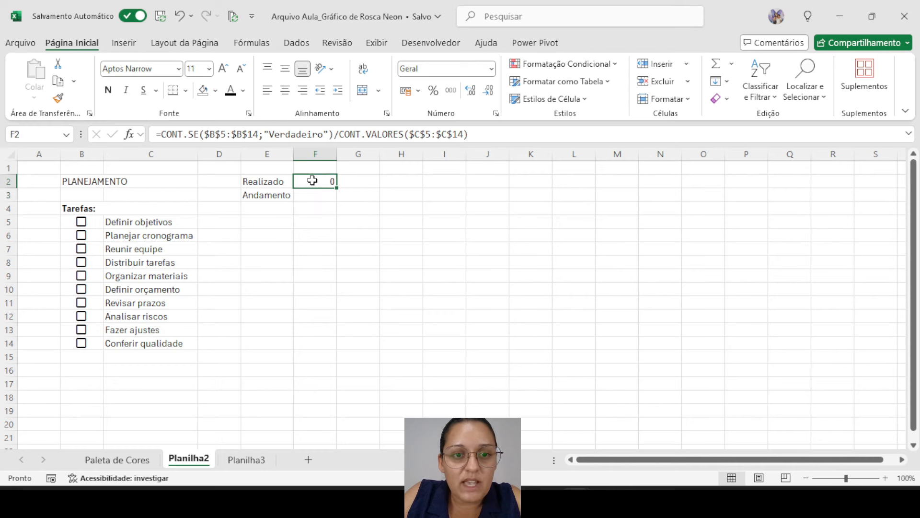
Step: Test the Realizado formula by ticking the eight tasks from Definir objetivos through Analisar riscos
left_click(81, 221)
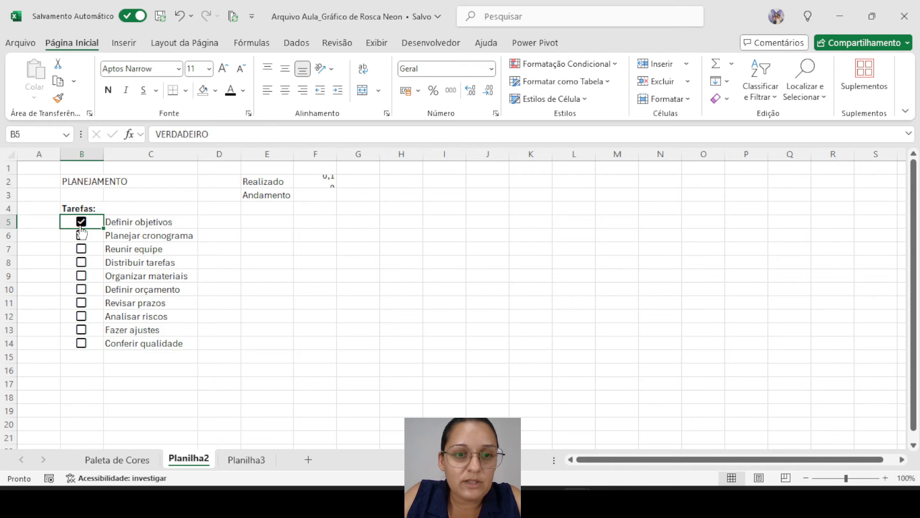
left_click(81, 235)
left_click(89, 253)
left_click(81, 249)
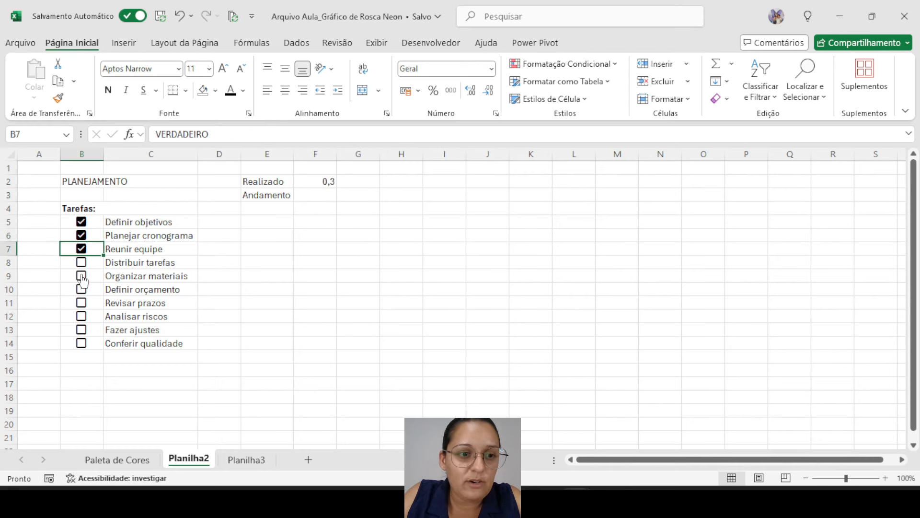
left_click(81, 261)
left_click(81, 275)
left_click(81, 288)
left_click(81, 303)
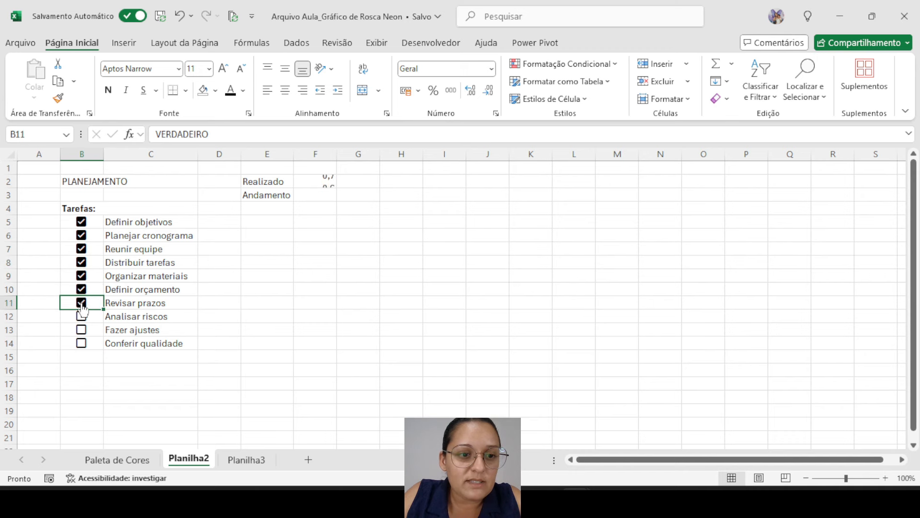
left_click(81, 315)
Step: Clear the checkboxes of the eight tasks from Definir objetivos through Analisar riscos
left_click(80, 224)
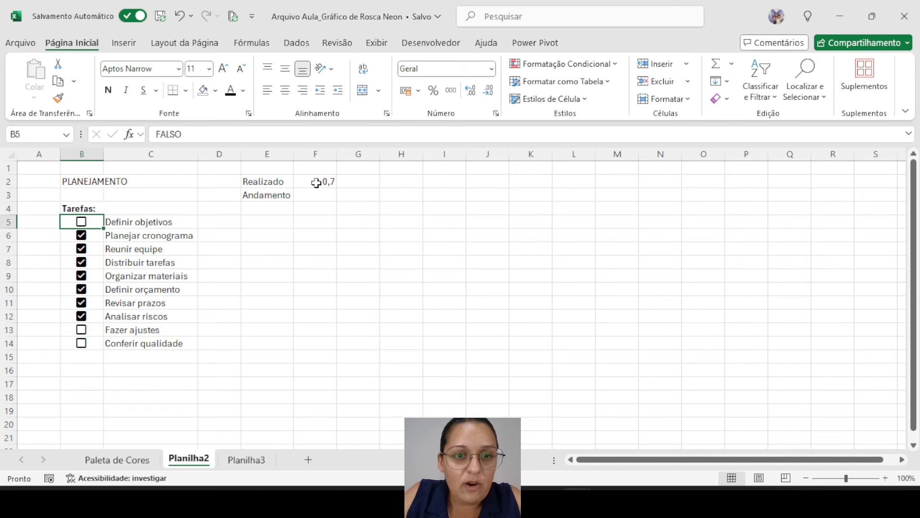
left_click(81, 235)
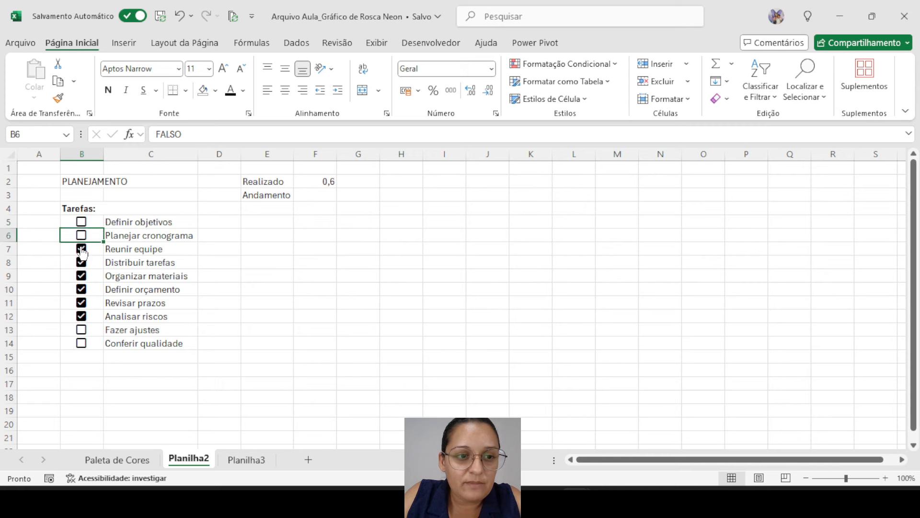
left_click(81, 248)
left_click(81, 262)
left_click(81, 276)
left_click(82, 289)
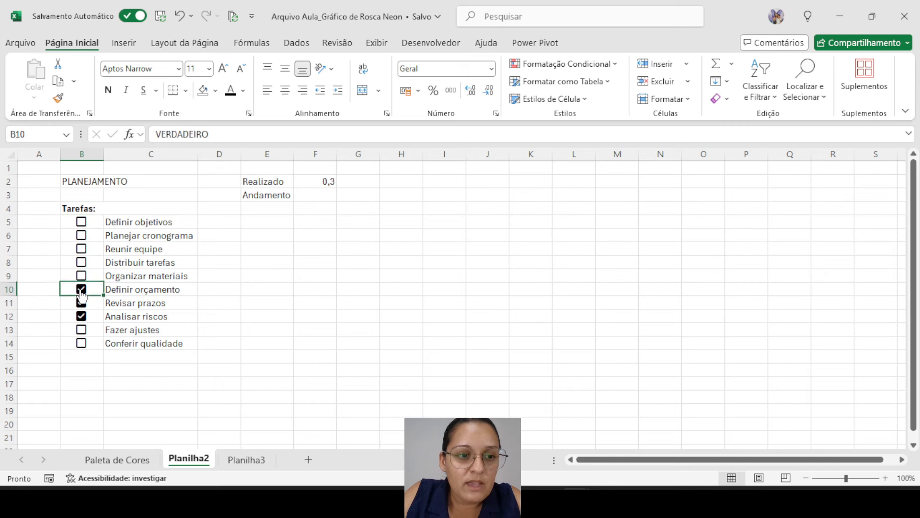
left_click(83, 302)
left_click(82, 316)
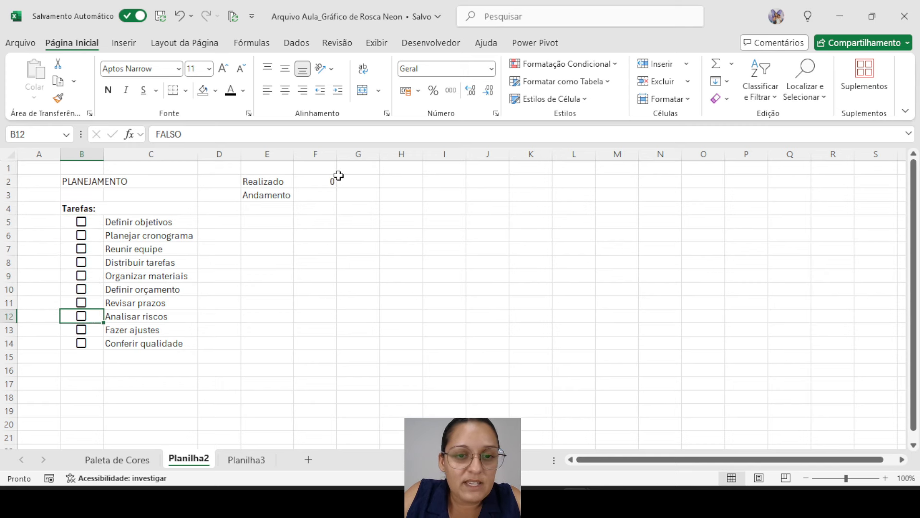
Step: Copy the full text of the Realizado formula in F2
left_click(328, 195)
left_click(330, 181)
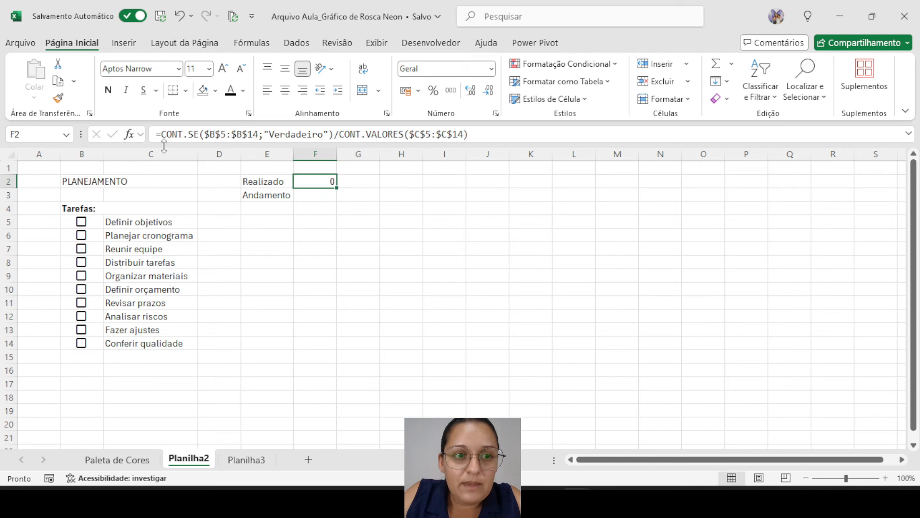
left_click_drag(157, 135, 486, 135)
key("ctrl+c")
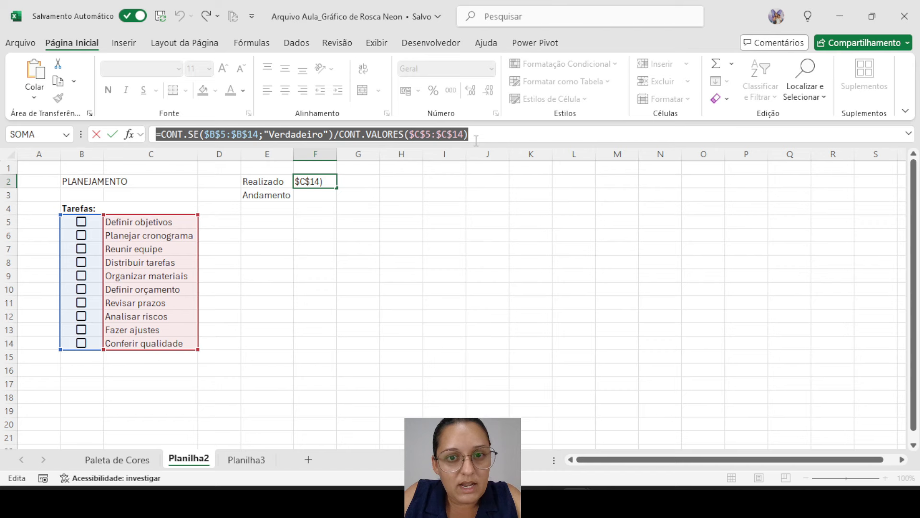
type("=")
left_click(307, 194)
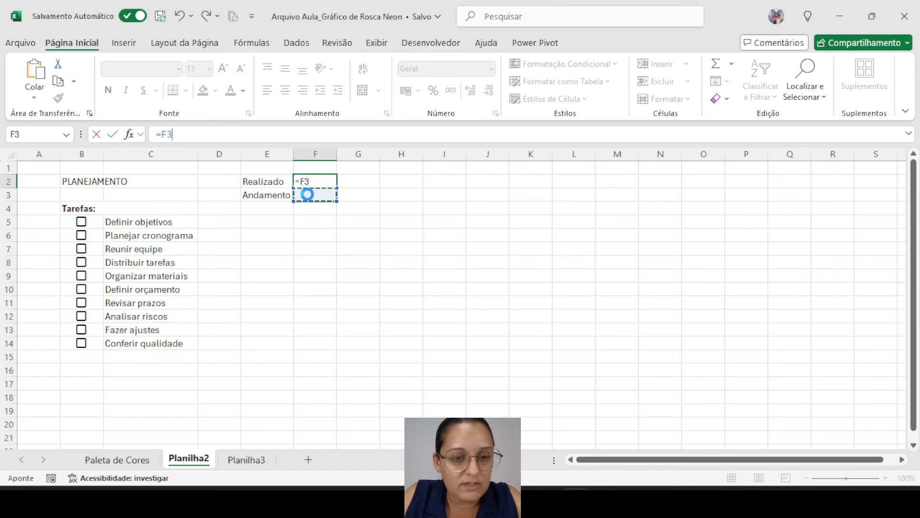
key("ctrl+z")
key("Return")
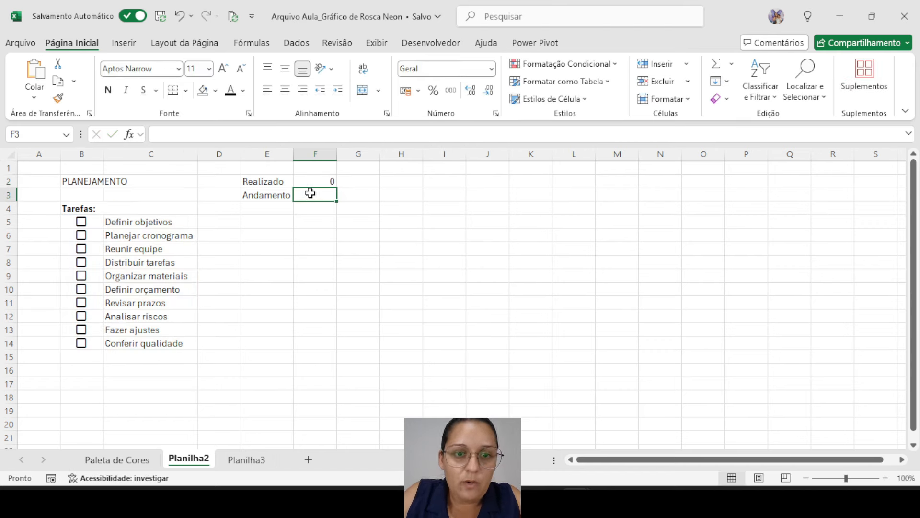
Step: Paste the copied formula into F3 and change its CONT.SE criterion to "Falso"
double_click(312, 195)
key("ctrl+v")
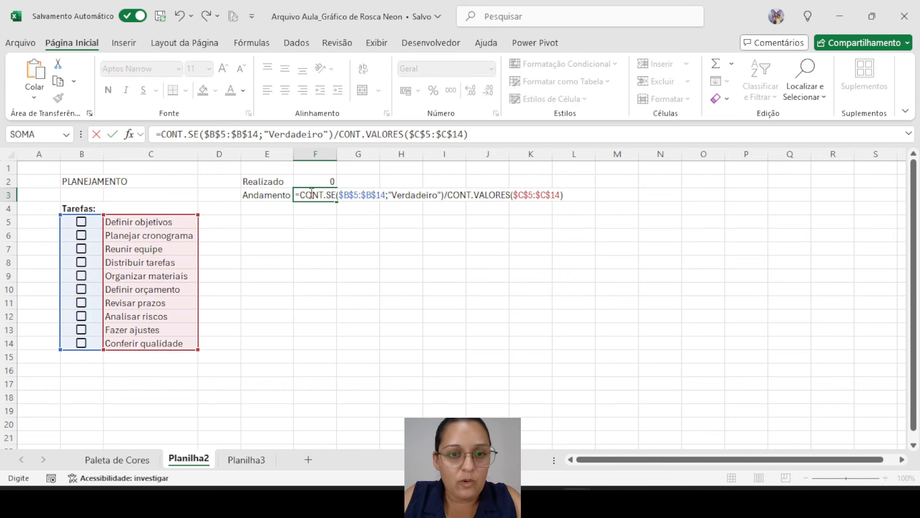
key("Return")
left_click(312, 193)
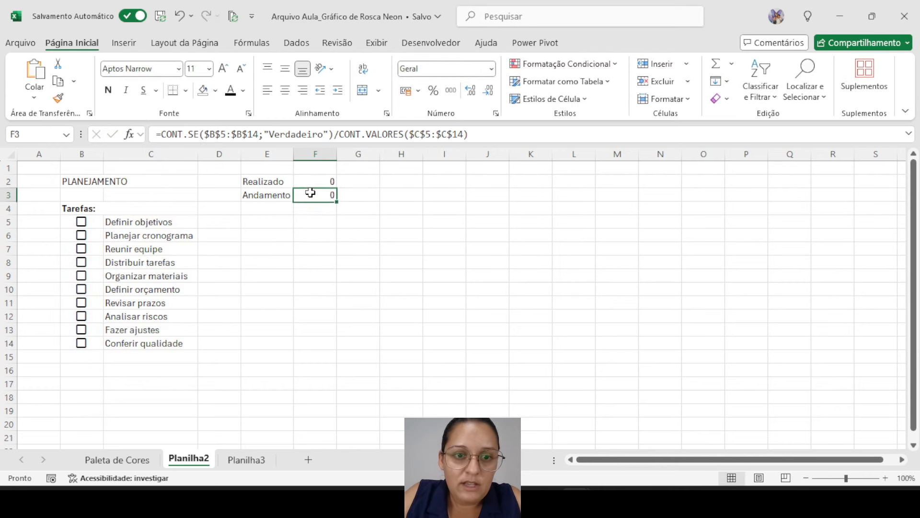
left_click_drag(269, 134, 320, 133)
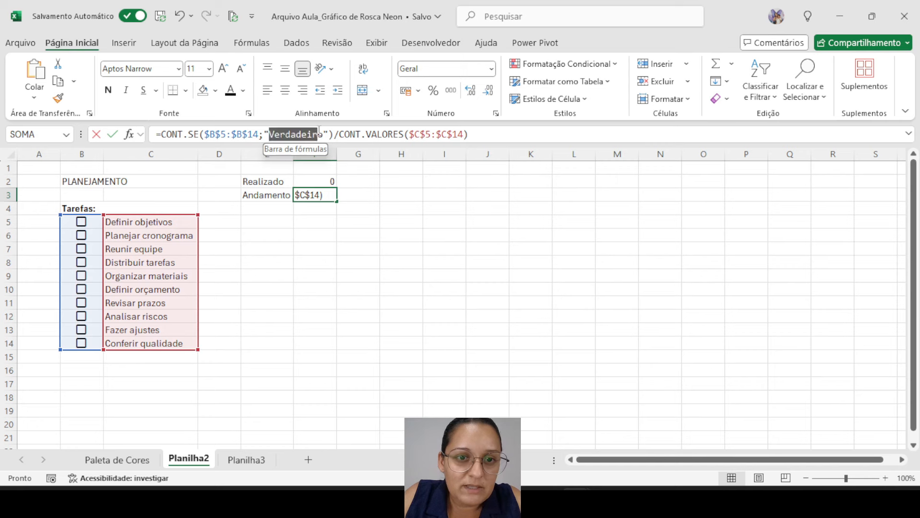
type("Fals")
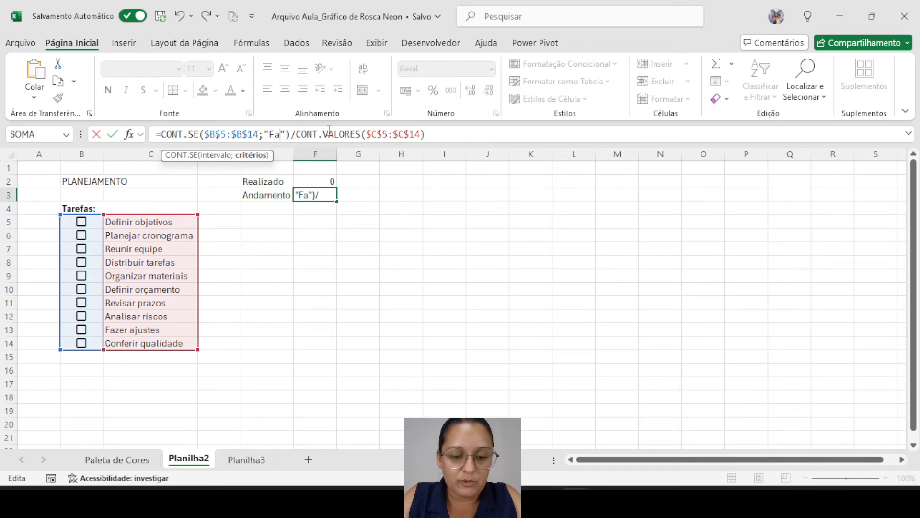
type("o")
key("Return")
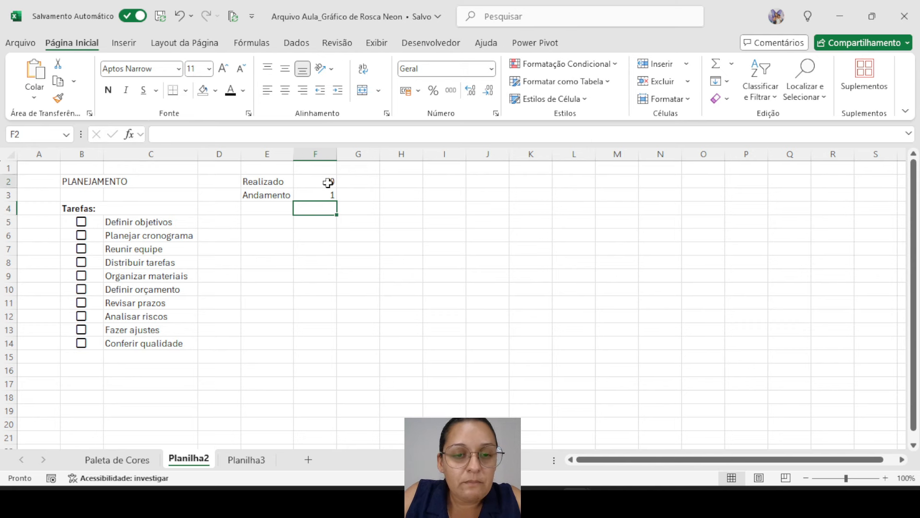
Step: Format the Realizado and Andamento results in F2:F3 as percentages
left_click_drag(328, 182, 329, 192)
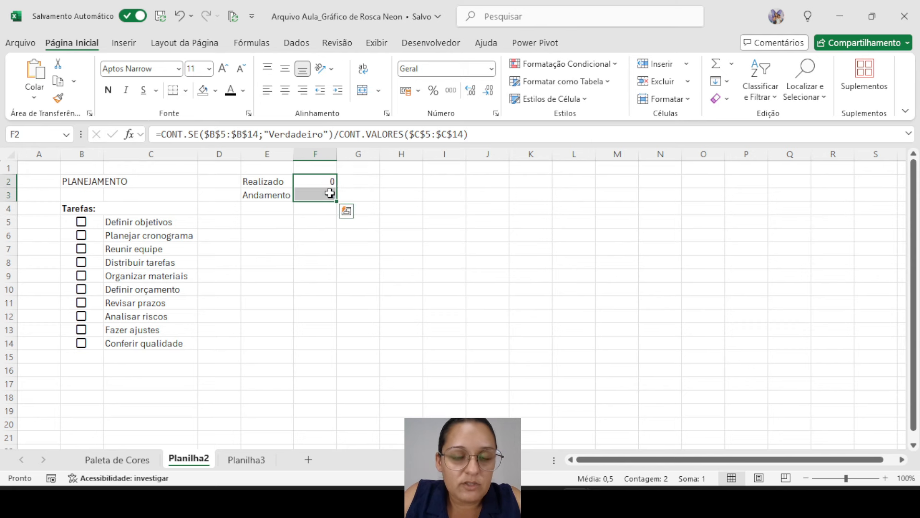
left_click(433, 90)
left_click(302, 261)
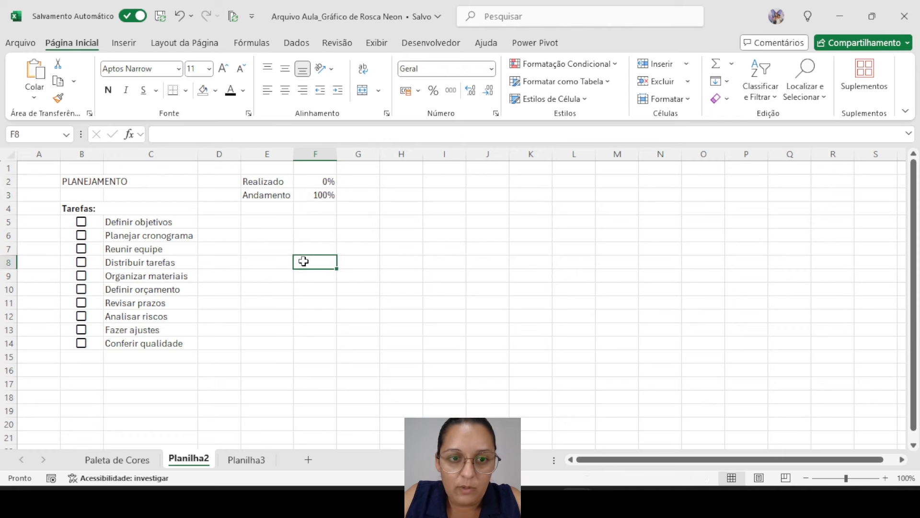
Step: Tick the tasks Definir objetivos, Planejar cronograma, Reunir equipe and Distribuir tarefas
left_click_drag(325, 177, 322, 195)
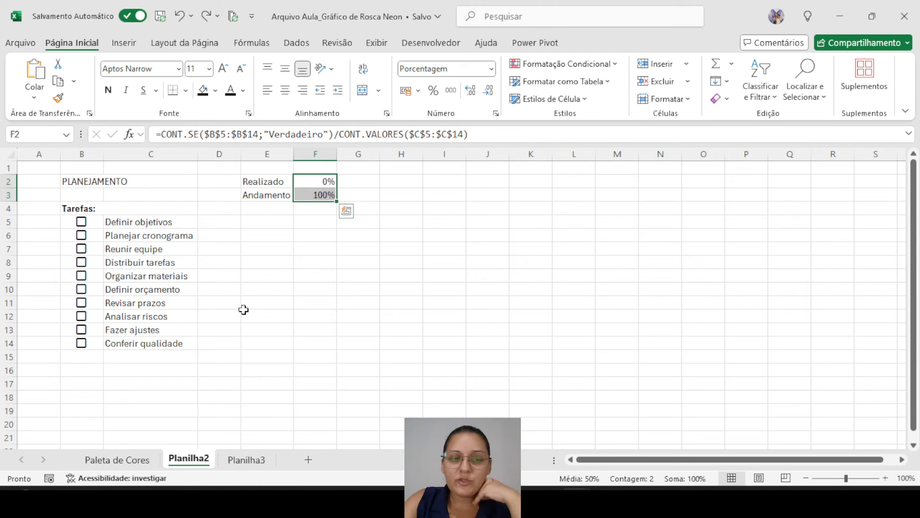
left_click(80, 222)
left_click(81, 235)
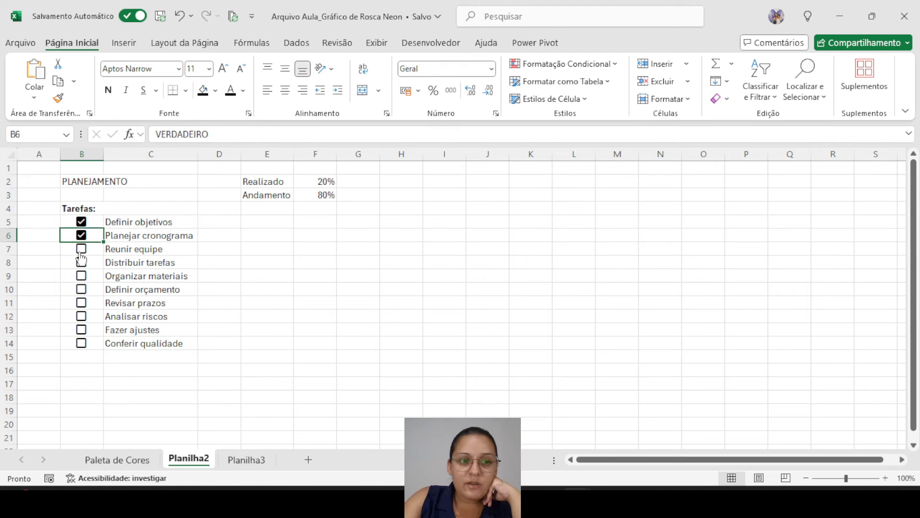
left_click(81, 248)
left_click(82, 261)
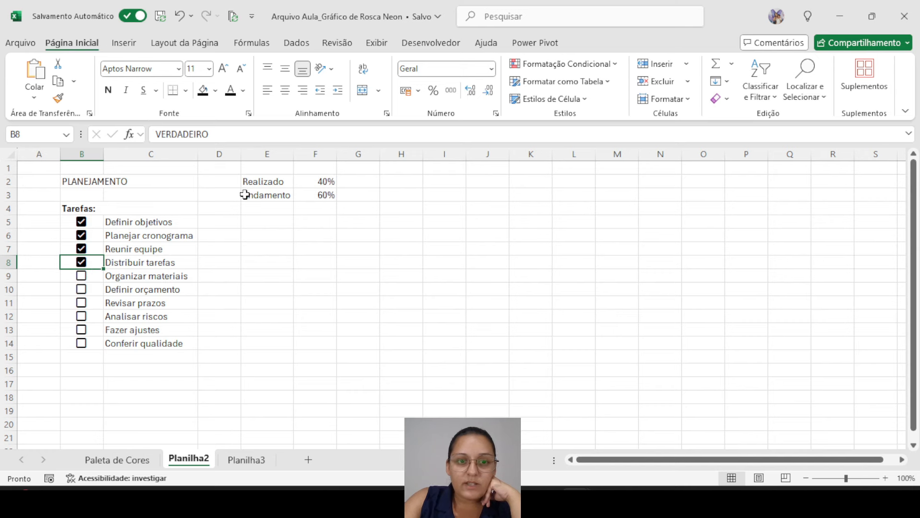
Step: Insert a doughnut chart (Rosca) based on the percentages in F2:F3
left_click_drag(318, 180, 325, 194)
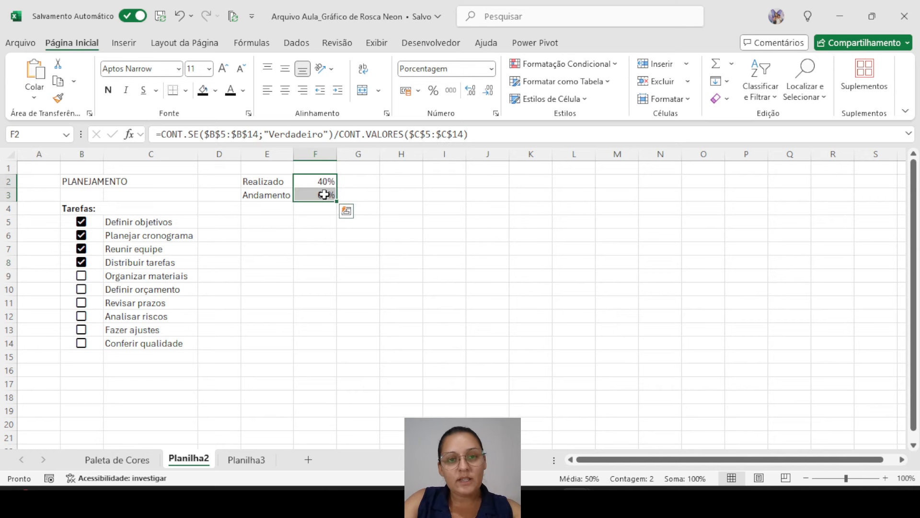
left_click(124, 46)
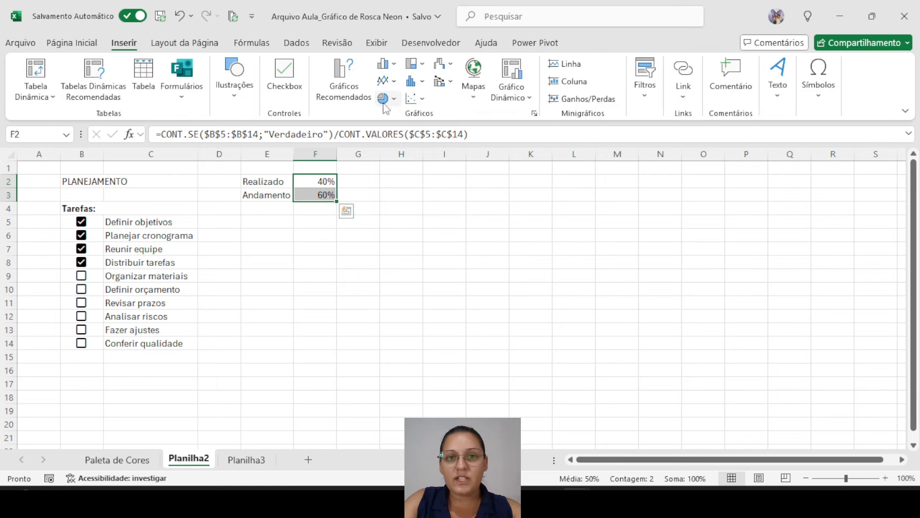
left_click(389, 100)
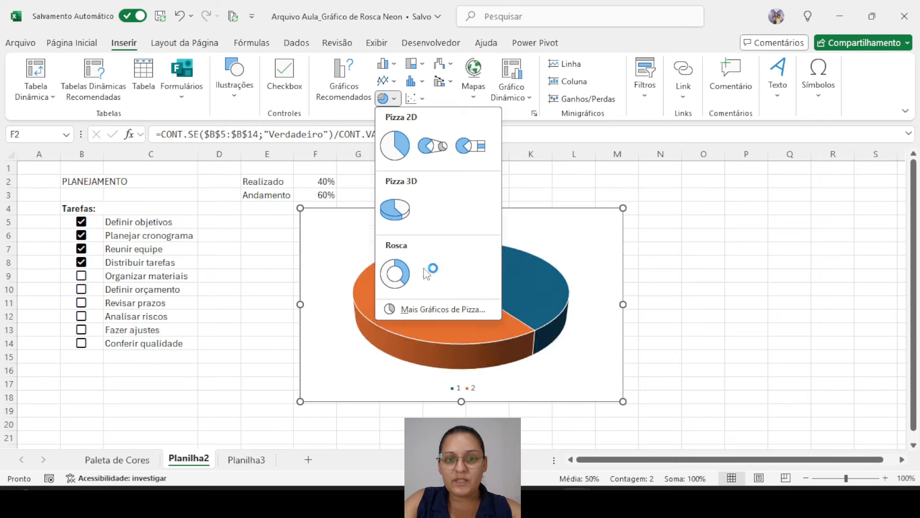
left_click(394, 274)
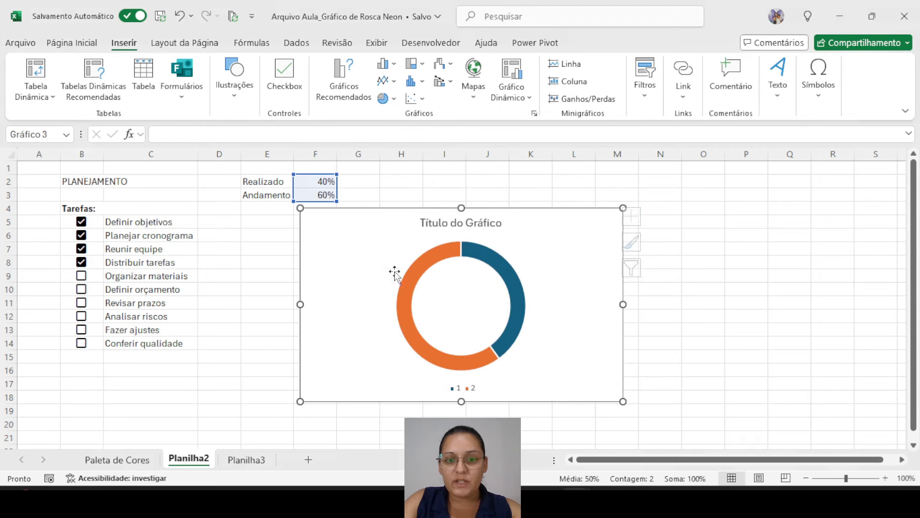
Step: Delete the doughnut chart's title and legend
left_click(445, 222)
key("Delete")
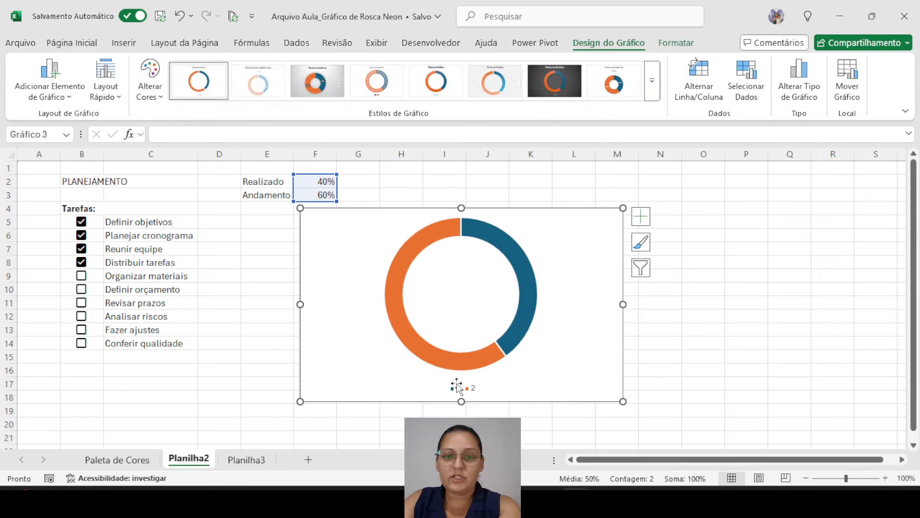
left_click(461, 386)
key("Delete")
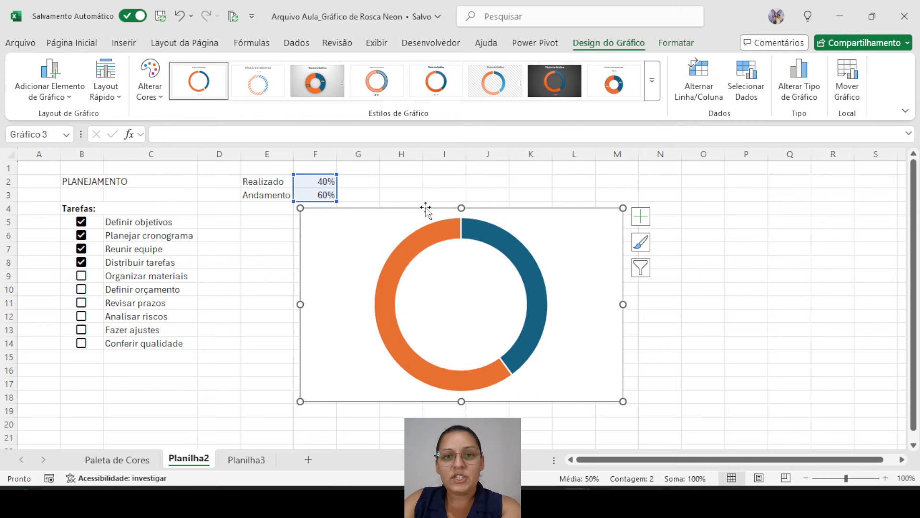
Step: Remove the fill and the outline from the chart area
left_click(666, 46)
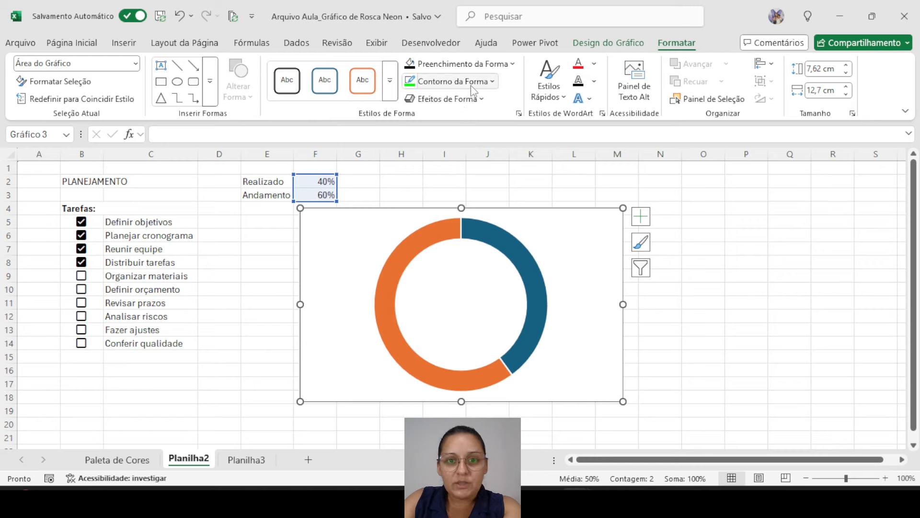
left_click(511, 64)
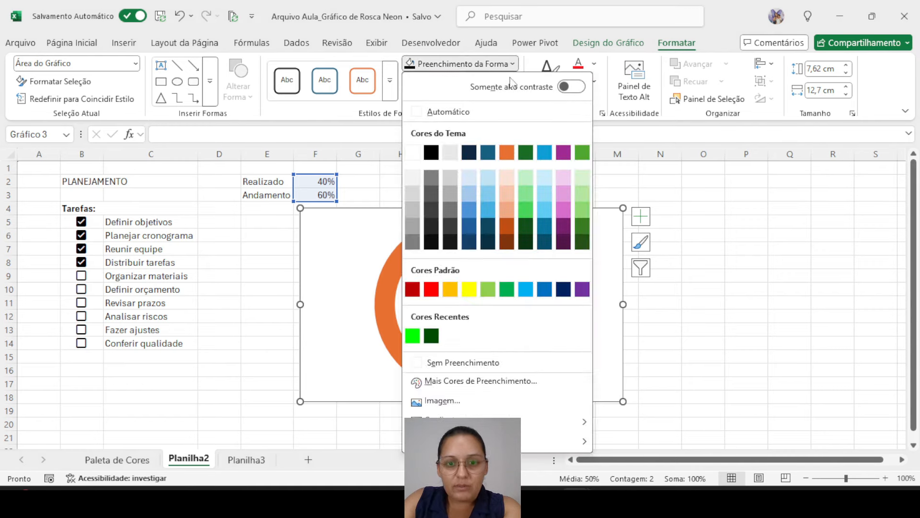
left_click(453, 363)
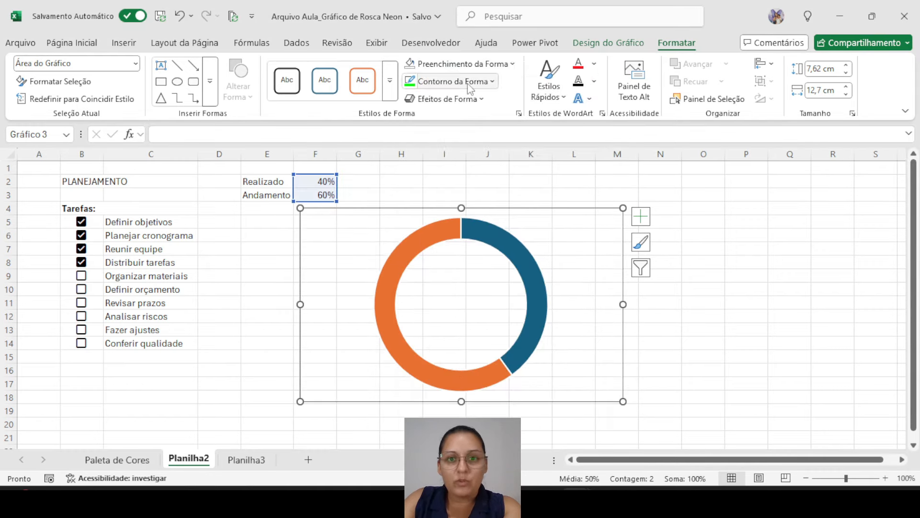
left_click(492, 81)
left_click(453, 379)
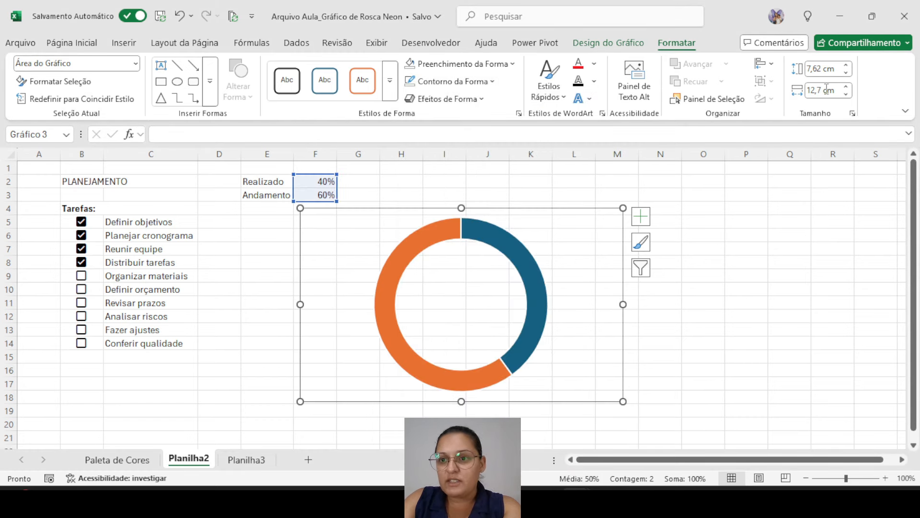
Step: Shrink the chart to about 5.1 cm high by 8.1 cm wide and move it beside the task list
left_click_drag(301, 208, 415, 269)
left_click_drag(510, 272, 323, 220)
Step: Set the chart's height and width to 5 cm each and move it clear of the task names
left_click(821, 69)
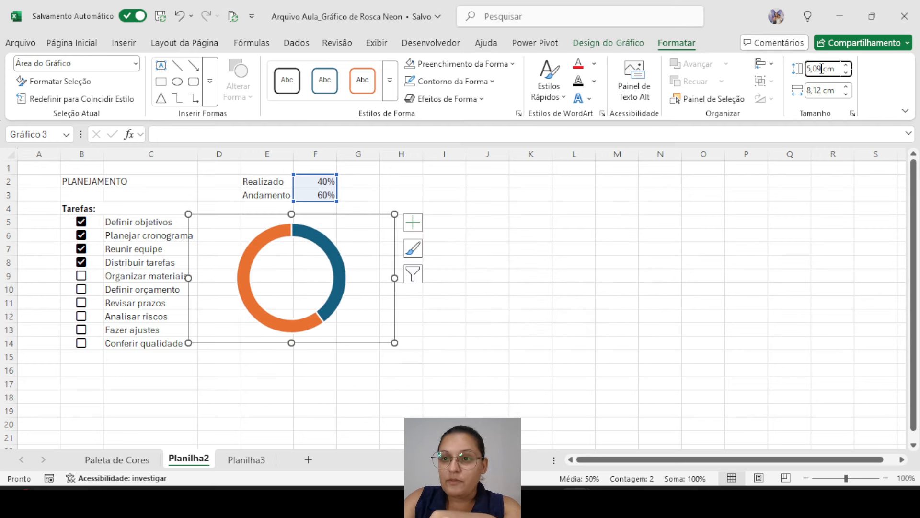
left_click_drag(816, 69, 803, 68)
type("5")
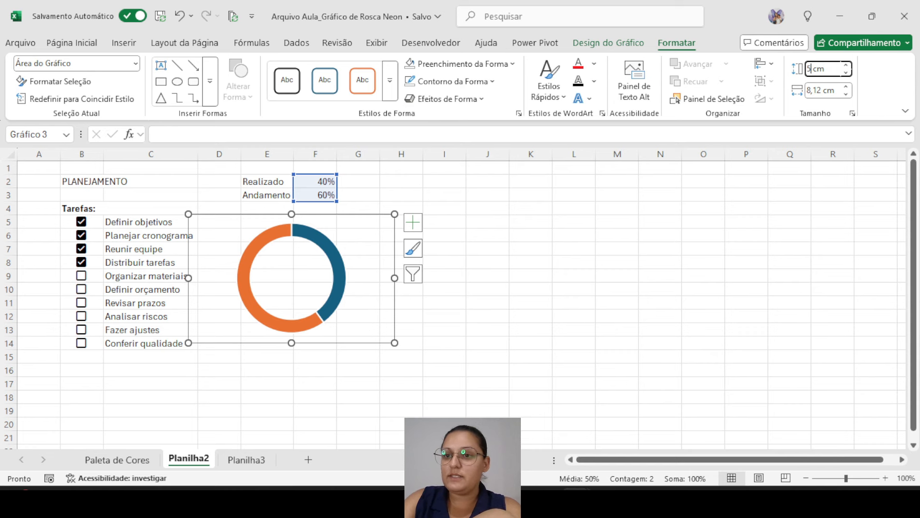
double_click(820, 91)
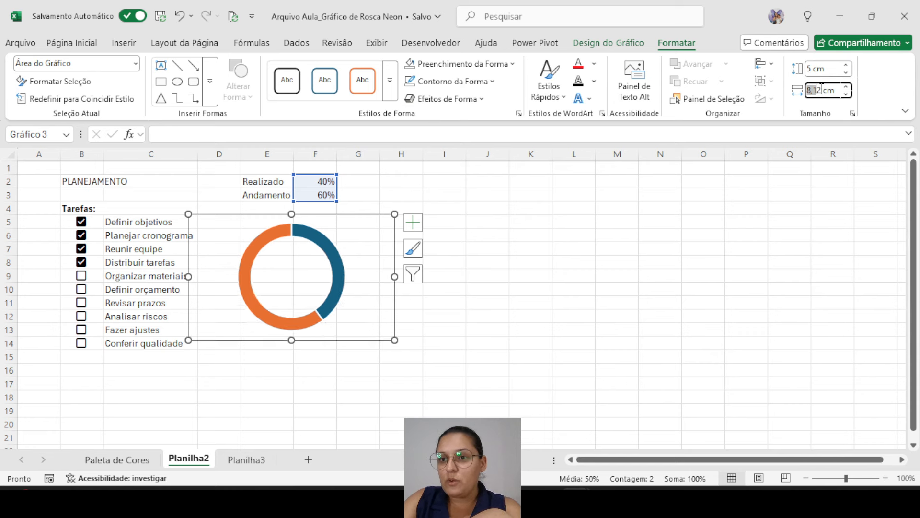
type("5")
key("Return")
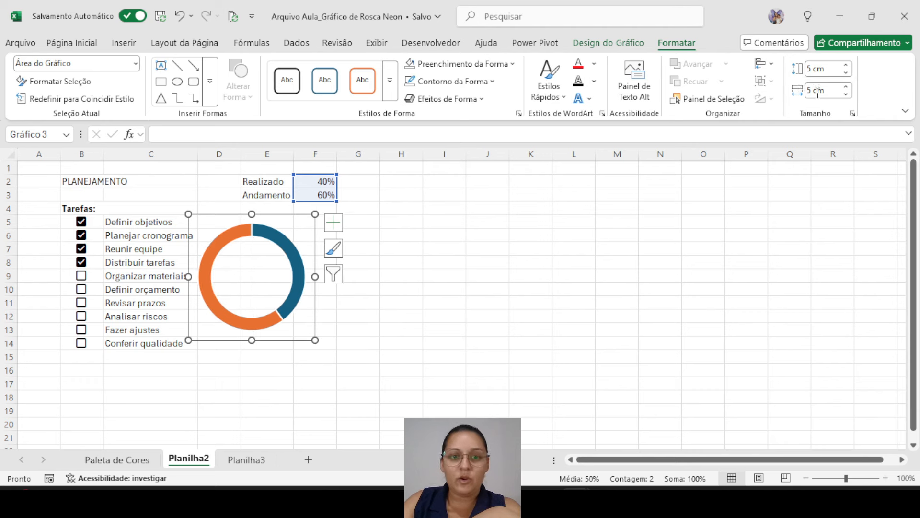
left_click_drag(269, 217, 312, 220)
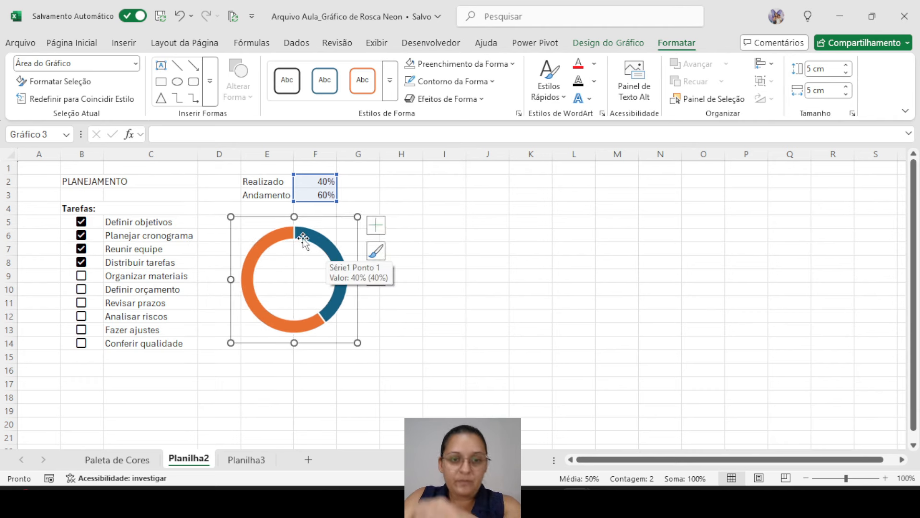
Step: Remove the outline from the whole doughnut series and deselect the chart
left_click(302, 238)
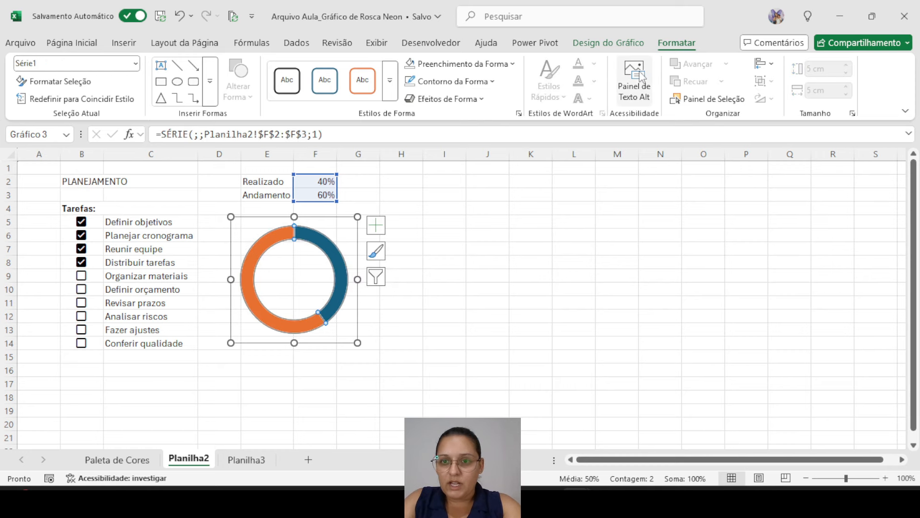
left_click(448, 81)
left_click(443, 380)
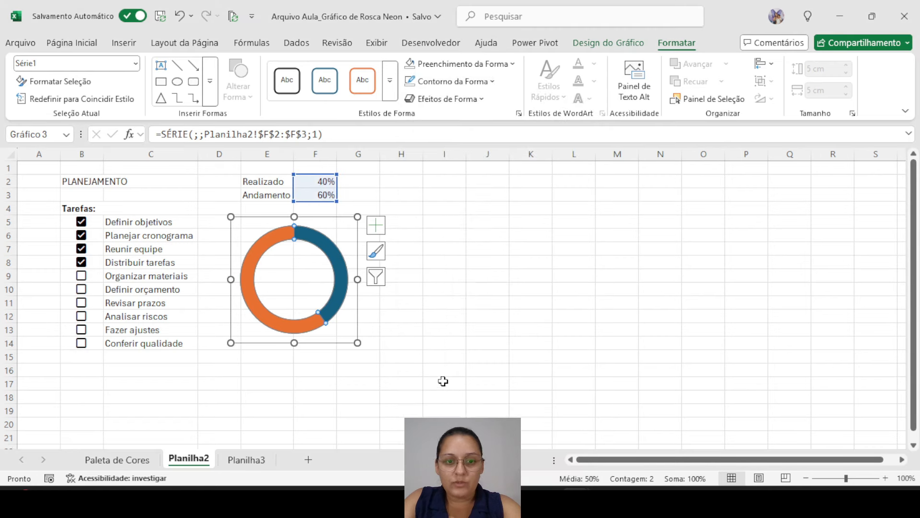
left_click(444, 302)
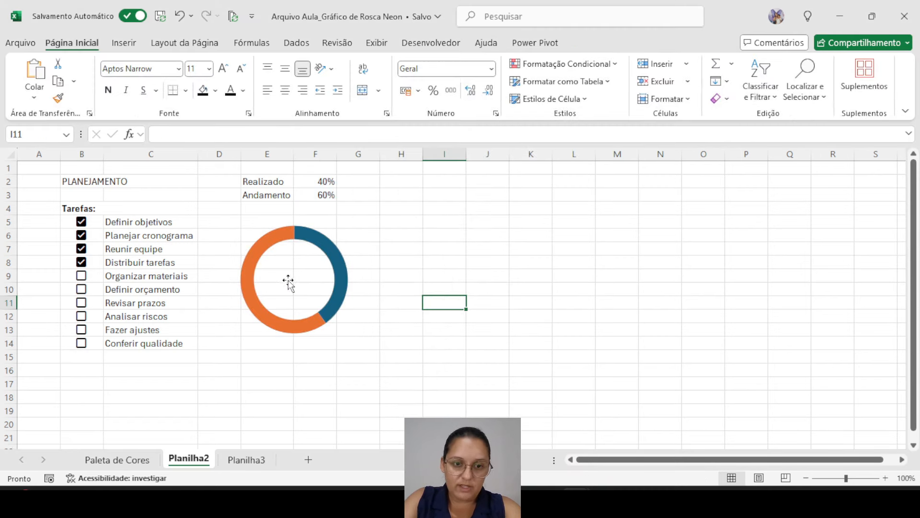
Step: Fill only the orange Andamento slice of the doughnut with solid black
left_click(306, 239)
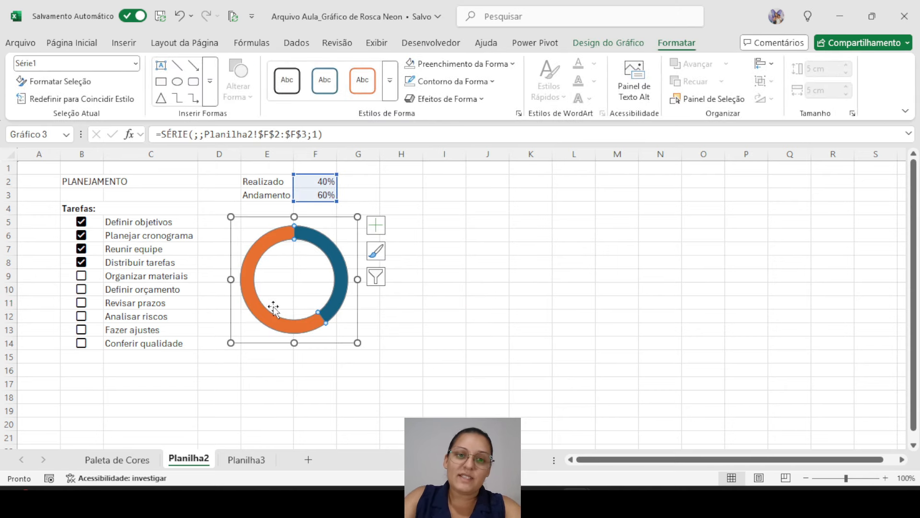
mouse_move(307, 240)
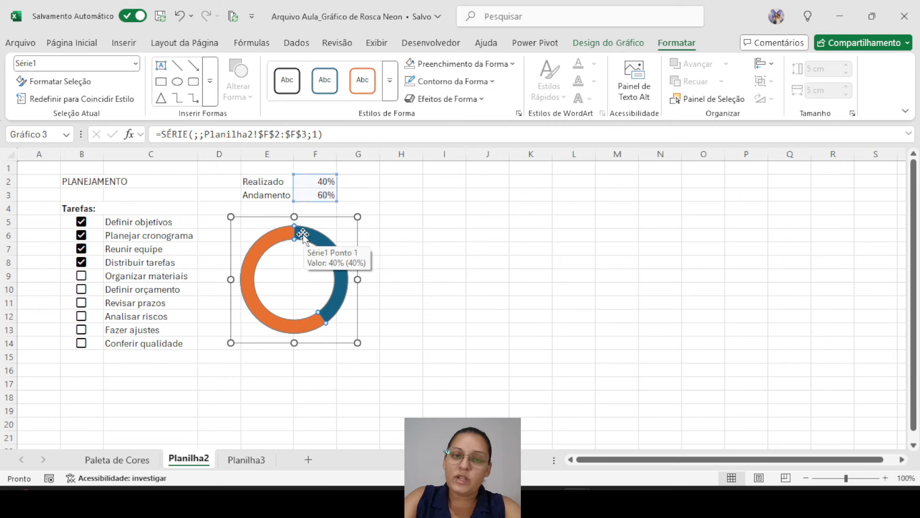
left_click(297, 235)
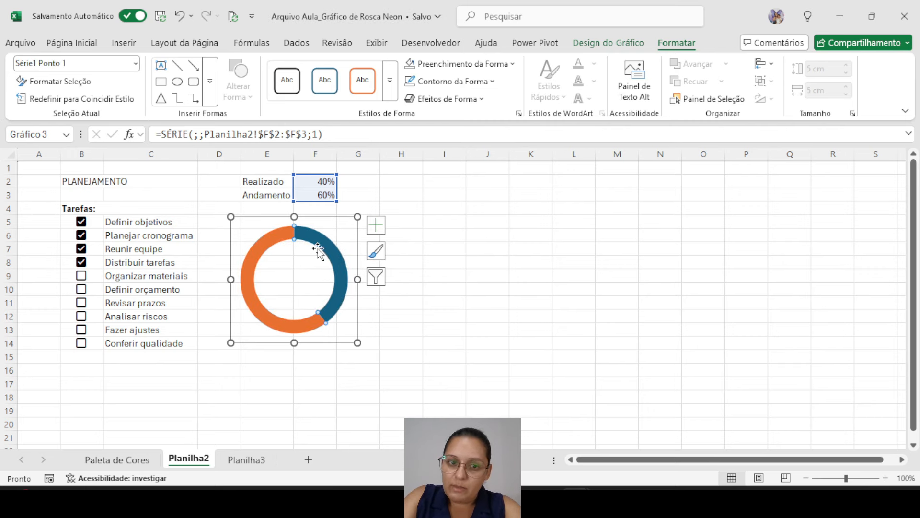
left_click(254, 262)
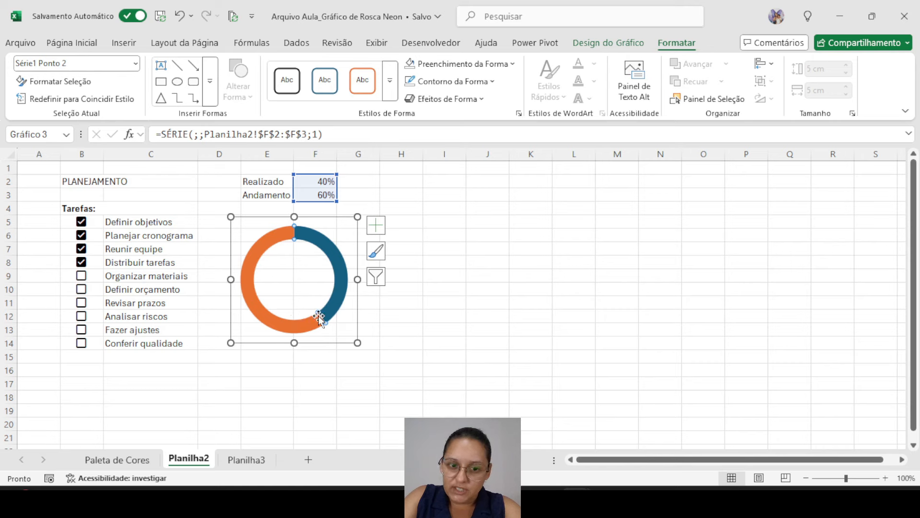
right_click(248, 277)
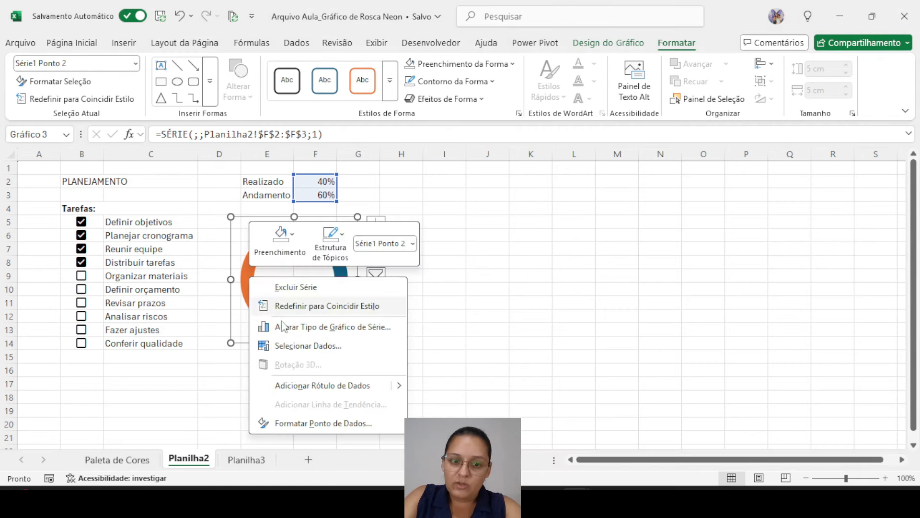
left_click(352, 424)
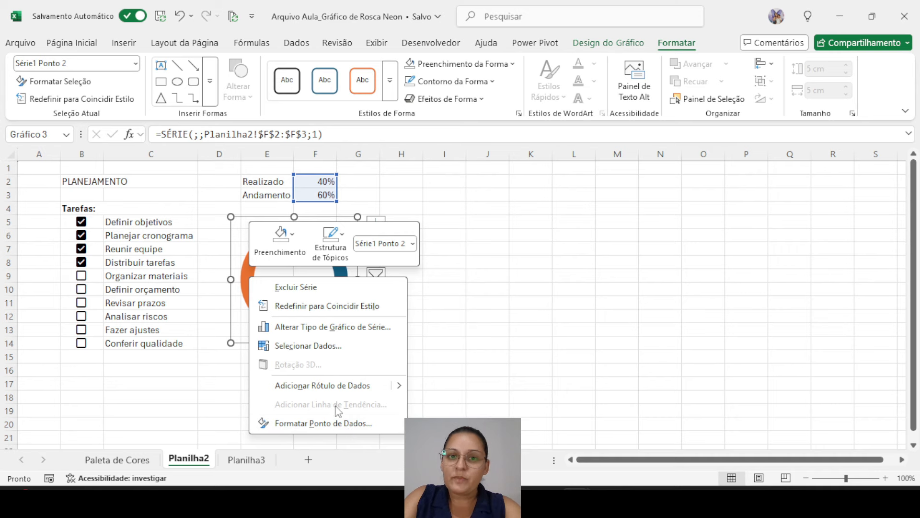
left_click(323, 424)
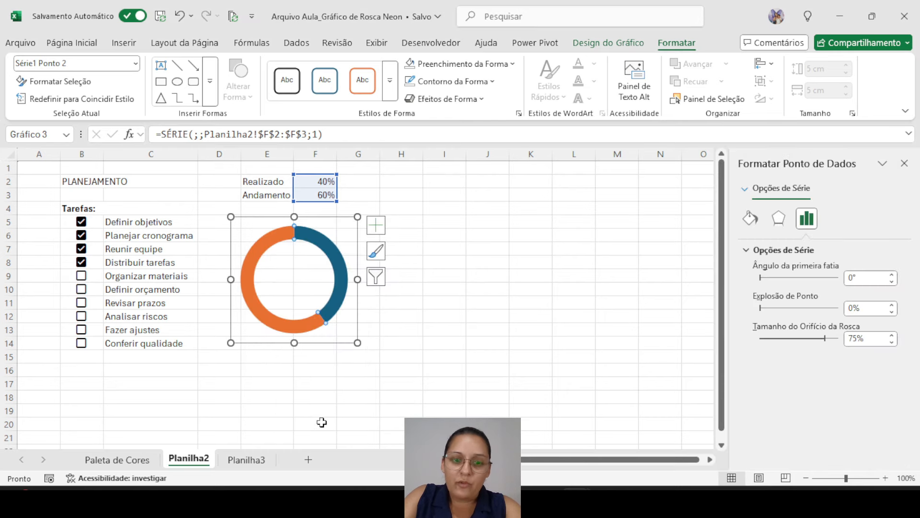
left_click(751, 219)
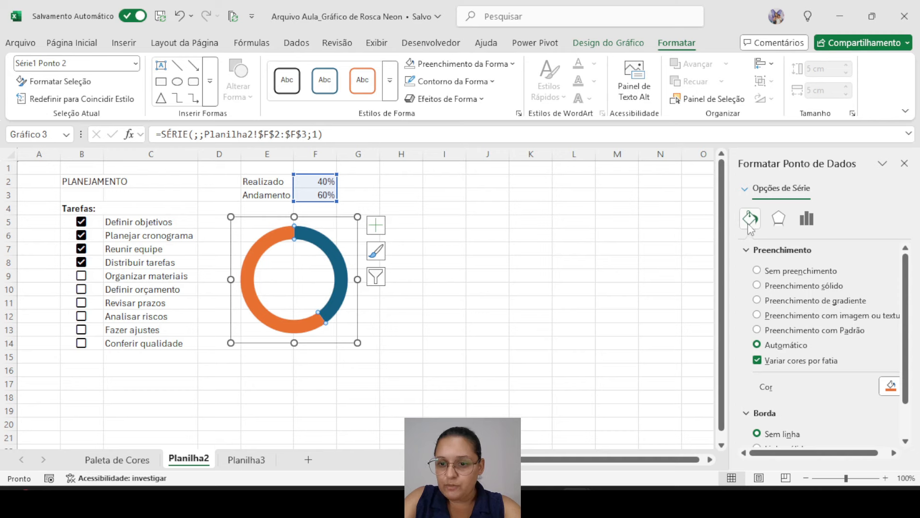
left_click_drag(798, 452, 858, 460)
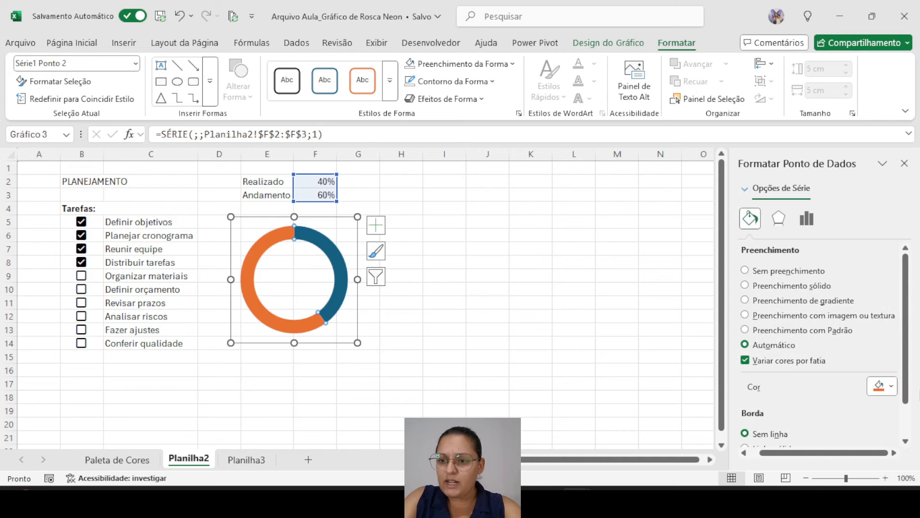
left_click(890, 385)
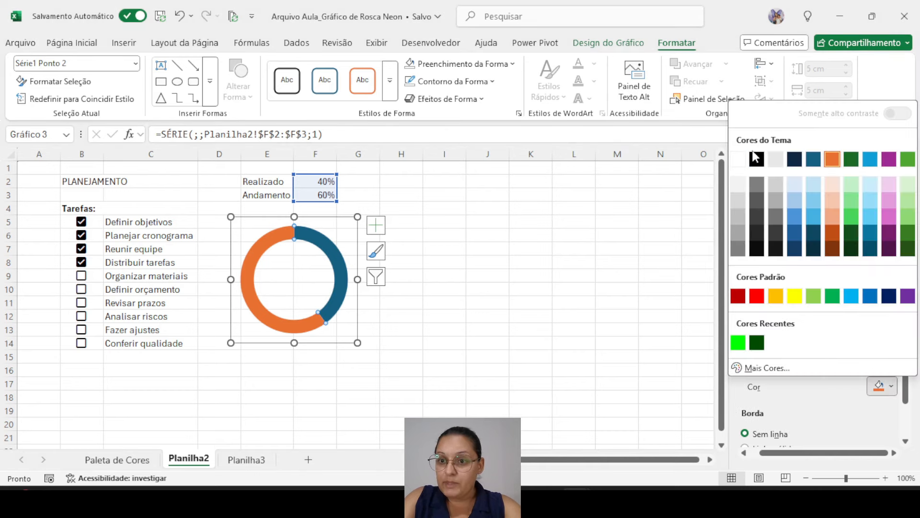
left_click(756, 158)
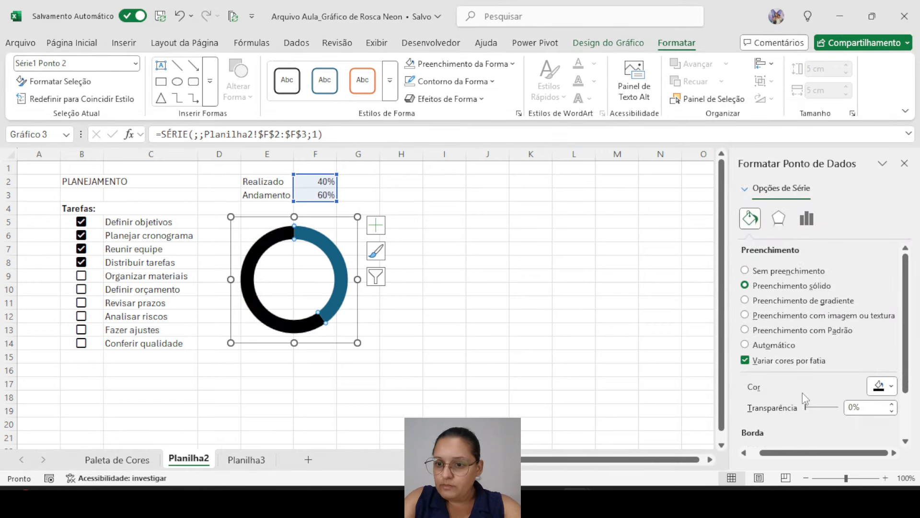
Step: Give the black Andamento slice a solid border line in dark grey from the theme colours
left_click(779, 219)
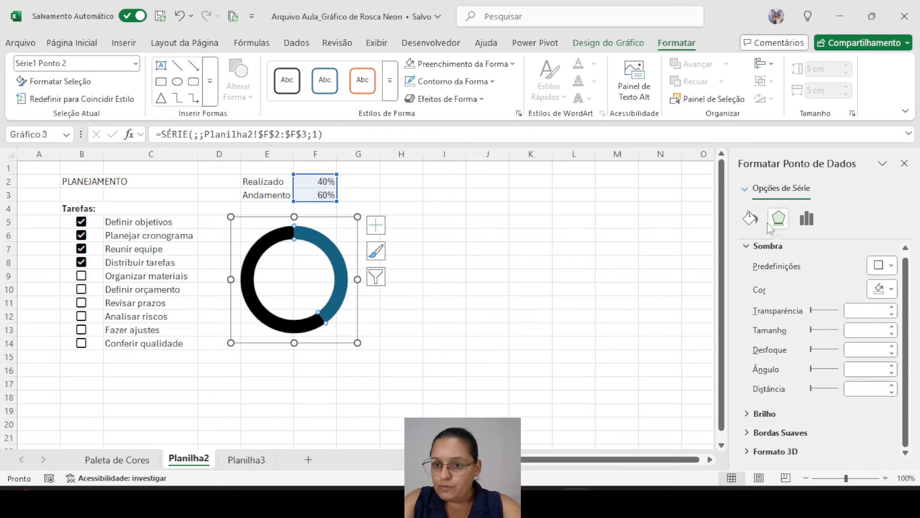
left_click(750, 220)
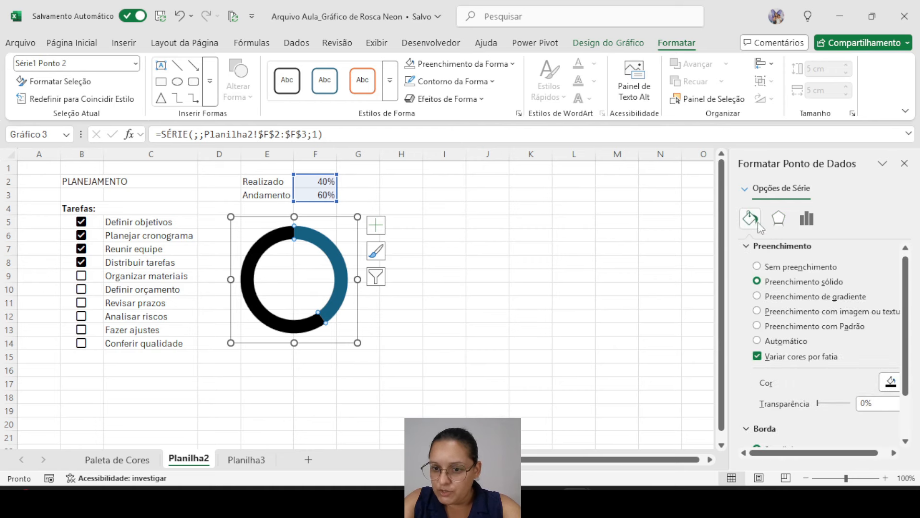
scroll(767, 288, "down", 3)
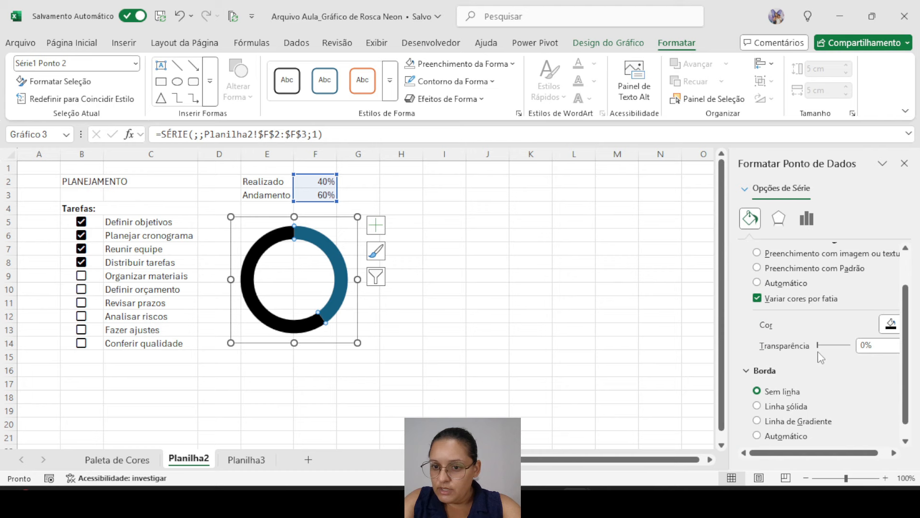
left_click(757, 406)
scroll(810, 402, "down", 3)
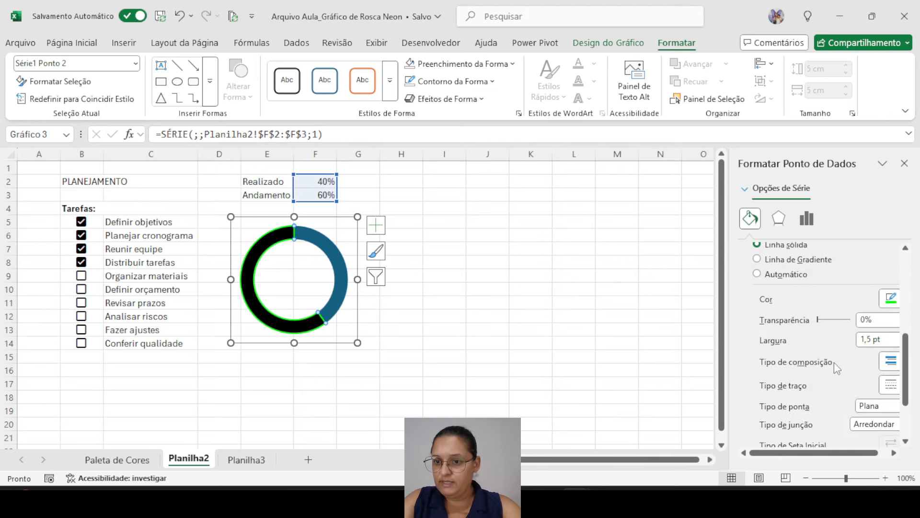
left_click_drag(843, 456, 854, 455)
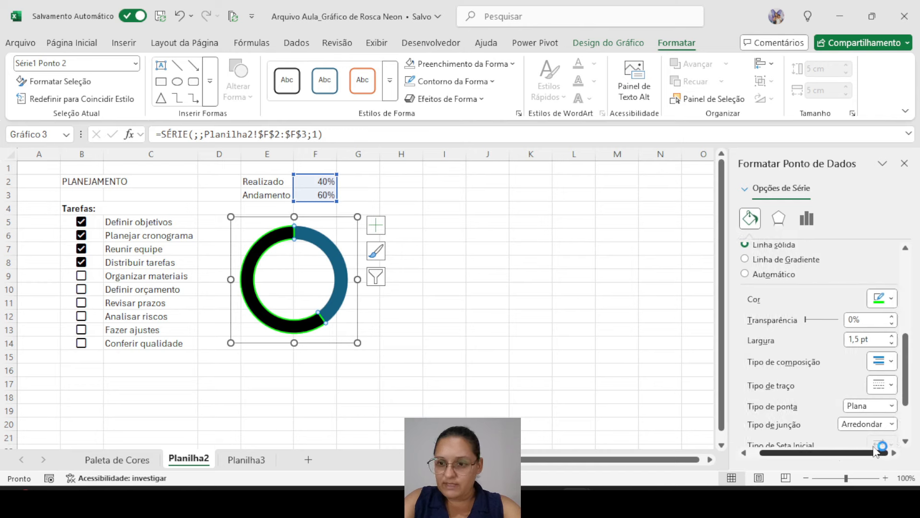
left_click(891, 299)
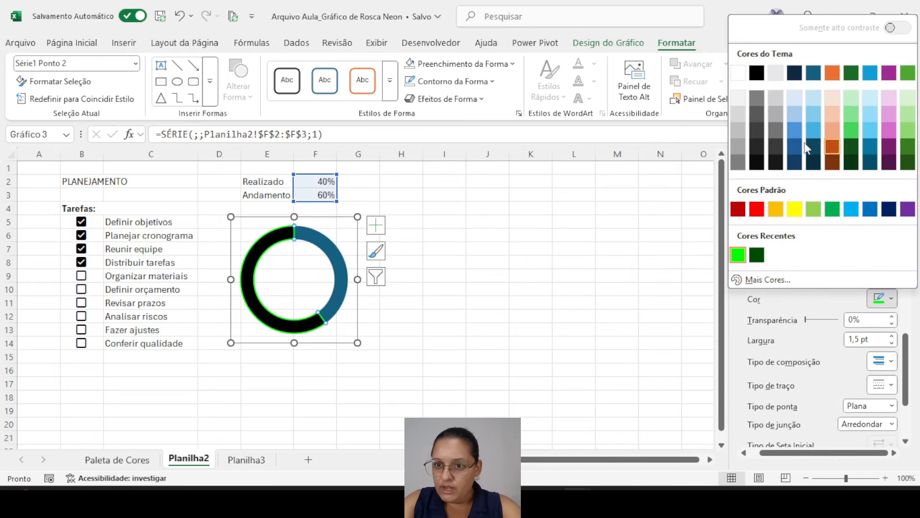
left_click(756, 147)
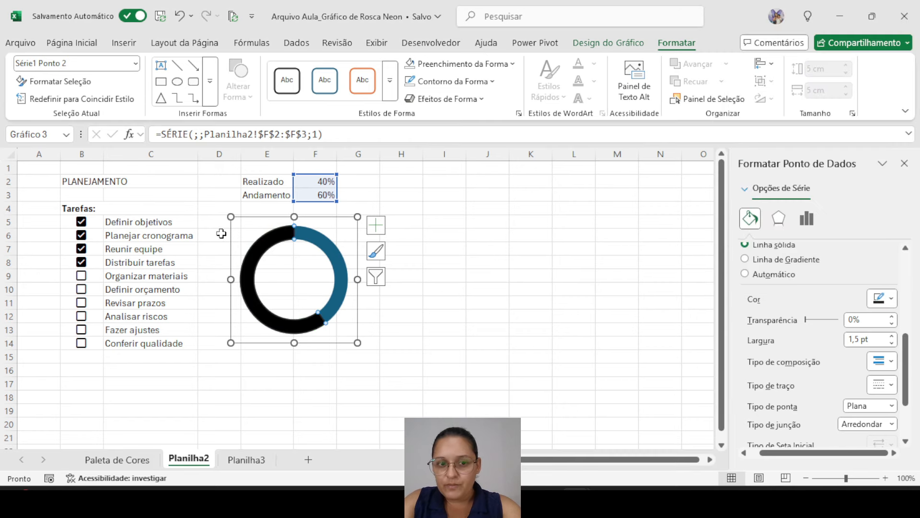
Step: Select the Realizado slice and copy the green hex code #00FF00 from cell D5 of the Paleta de Cores sheet
left_click(325, 243)
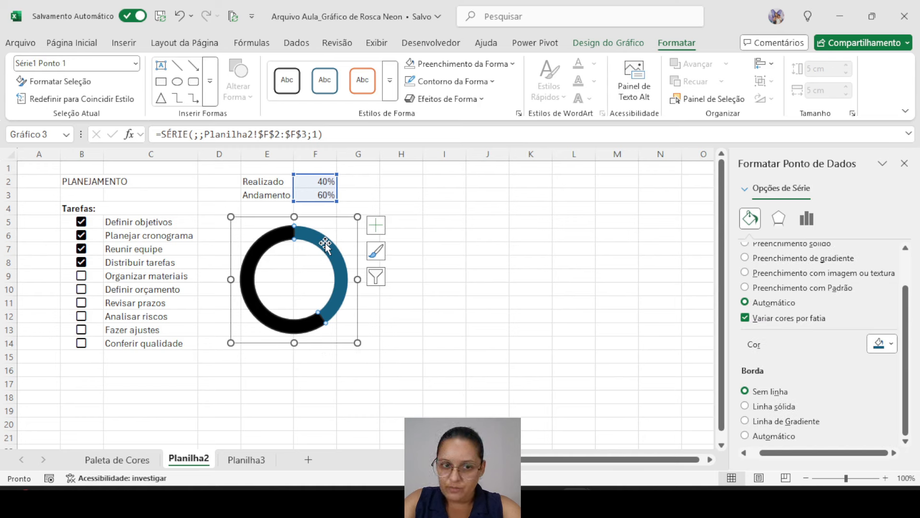
left_click(109, 463)
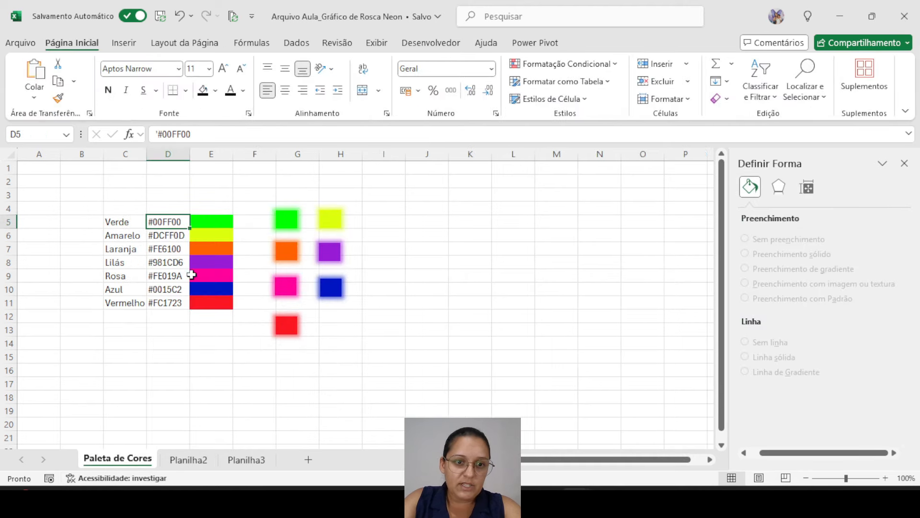
left_click_drag(194, 136, 158, 137)
key("ctrl+c")
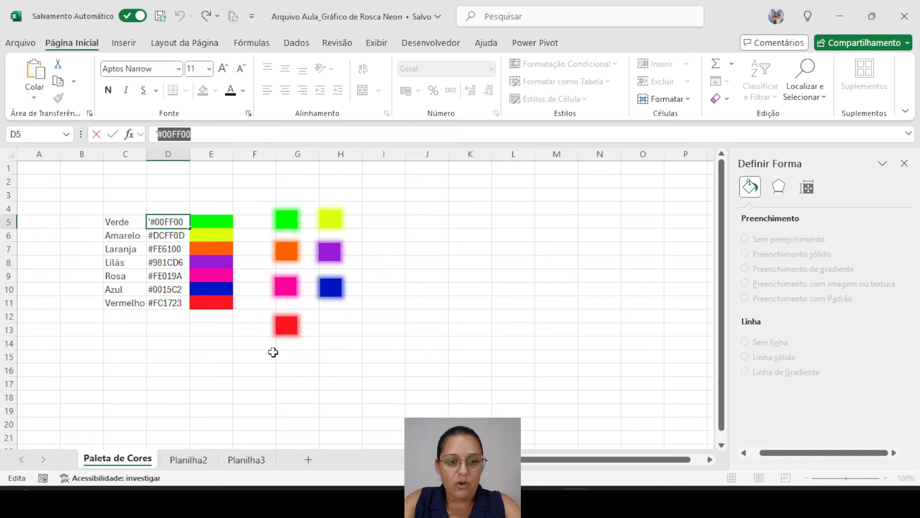
Step: Fill the Realizado slice of the doughnut on Planilha2 with the custom hex colour #00FF00
left_click(204, 461)
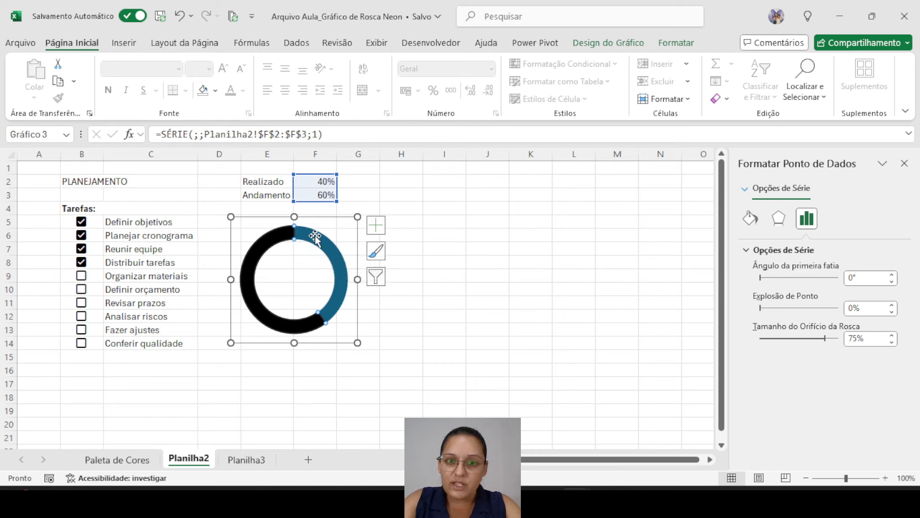
left_click(674, 44)
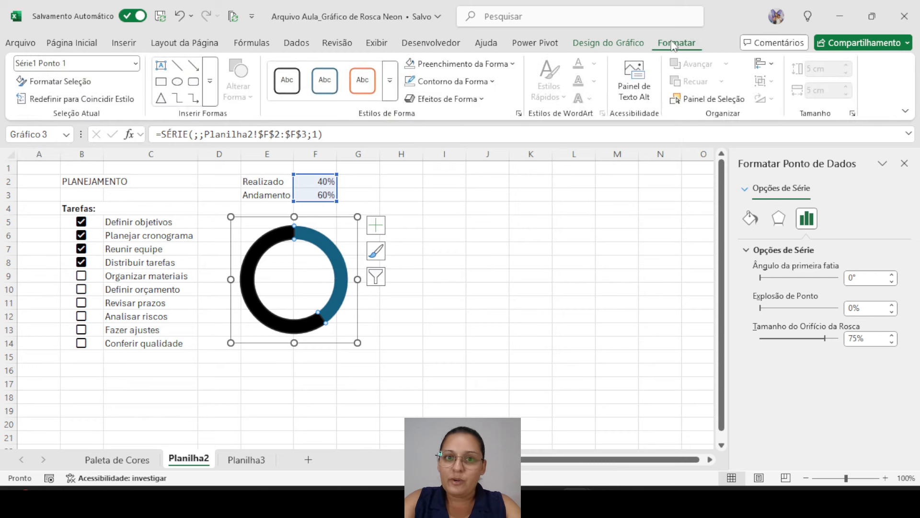
left_click(458, 67)
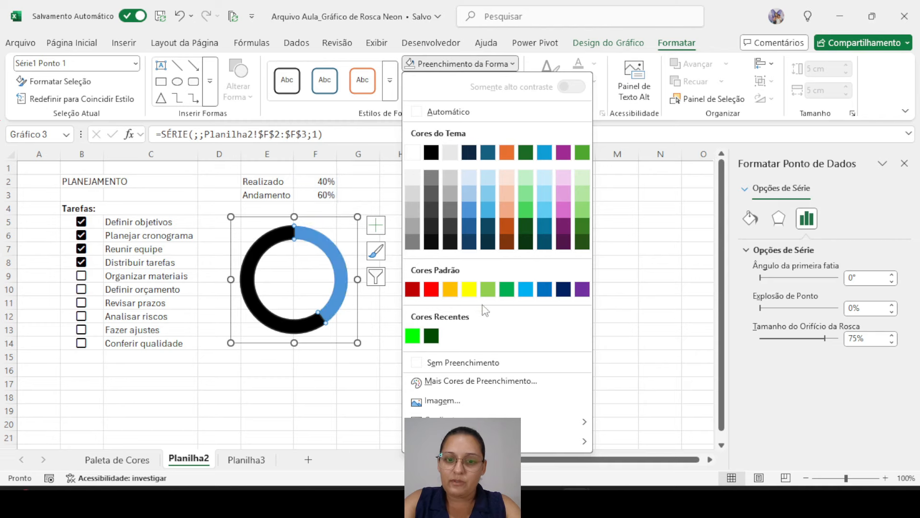
left_click(450, 388)
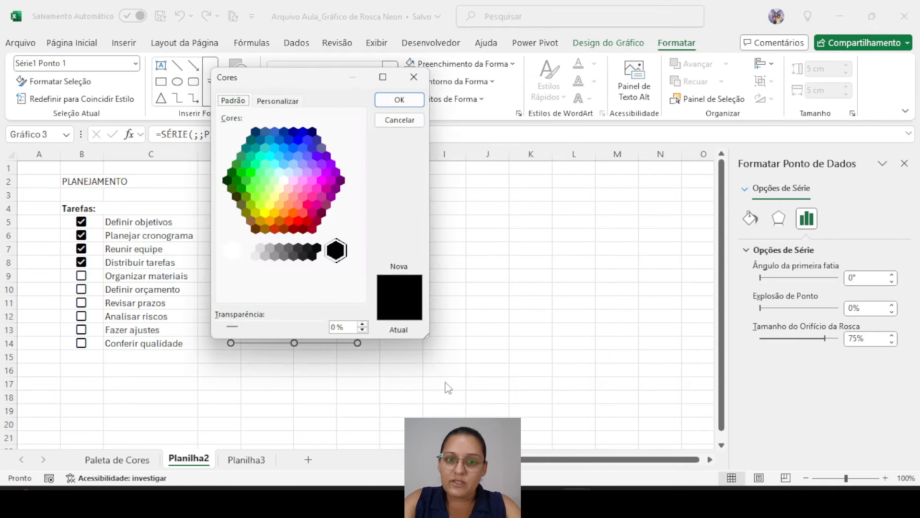
left_click(278, 101)
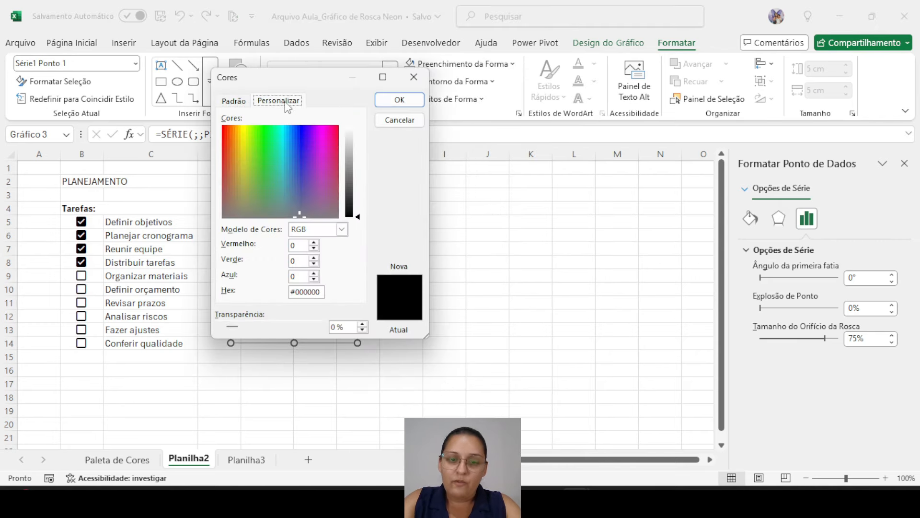
left_click_drag(321, 292, 287, 301)
key("ctrl+v")
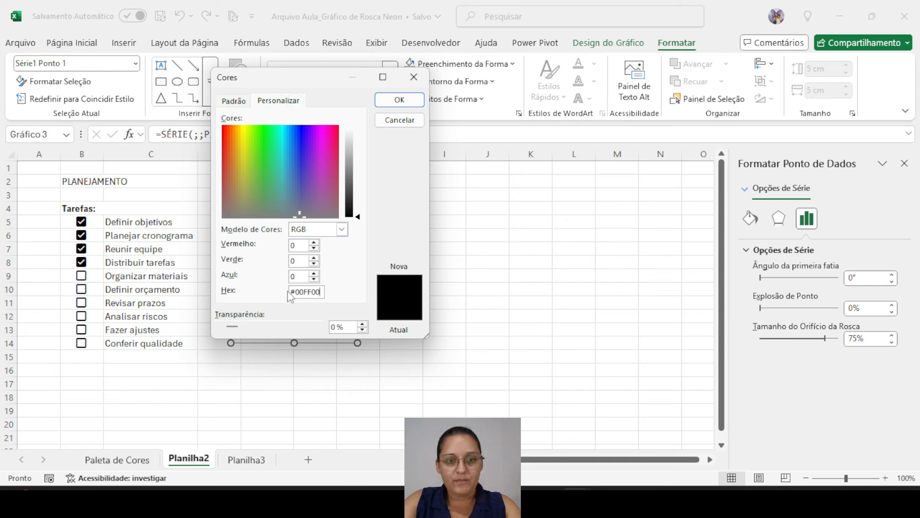
left_click(386, 105)
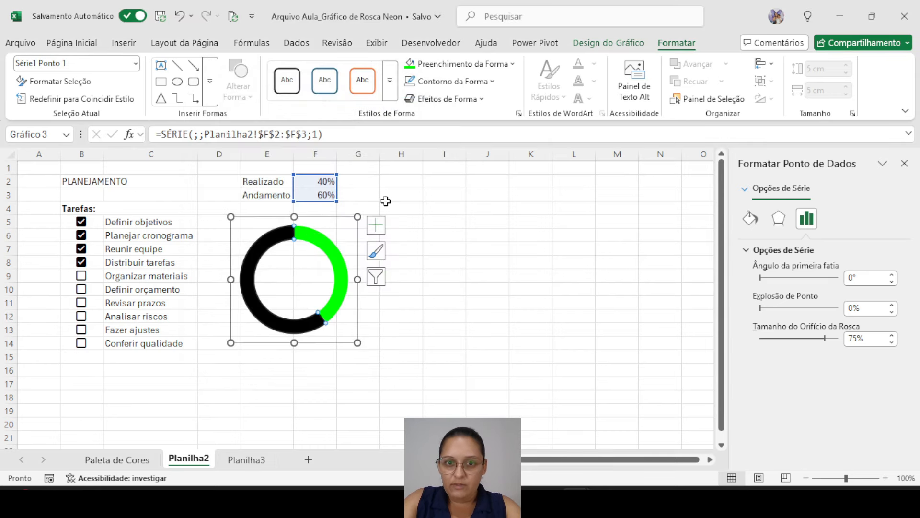
Step: Darken the Realizado slice's fill to the deep green #003A00 by lowering the luminosity of its custom colour
left_click(513, 65)
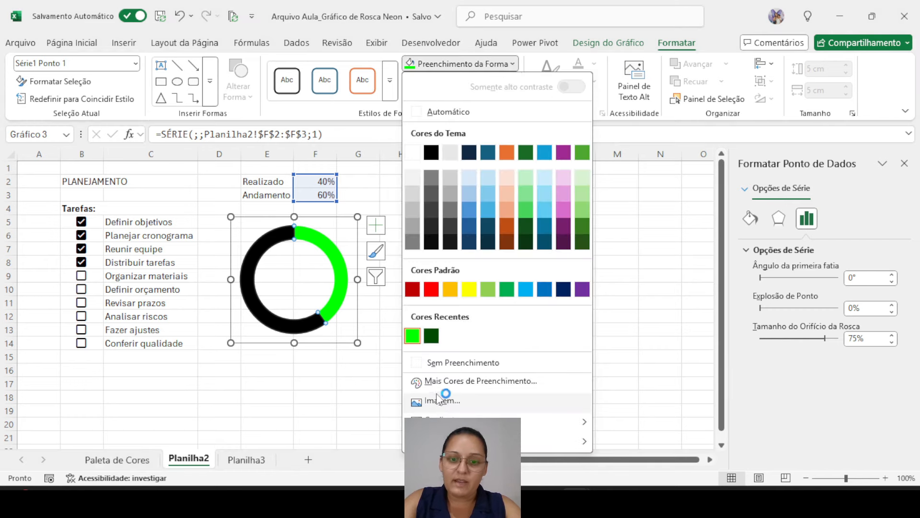
left_click(421, 382)
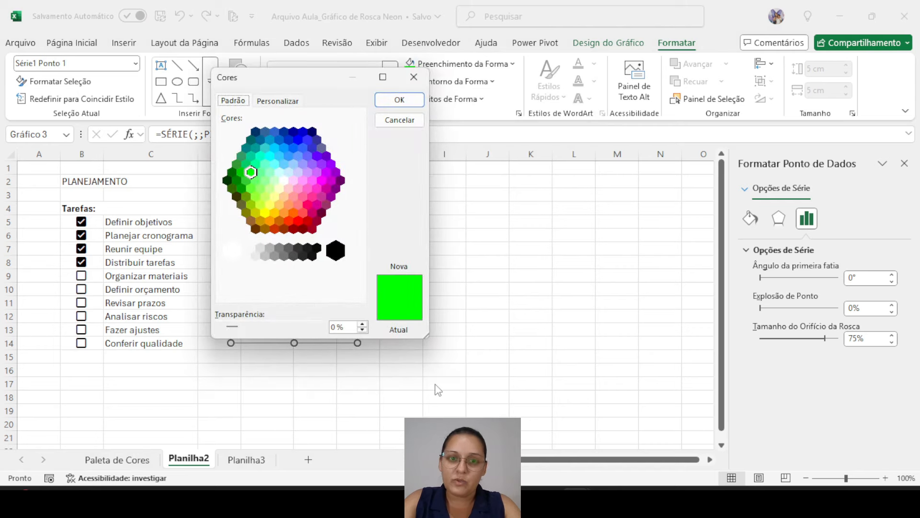
left_click(267, 104)
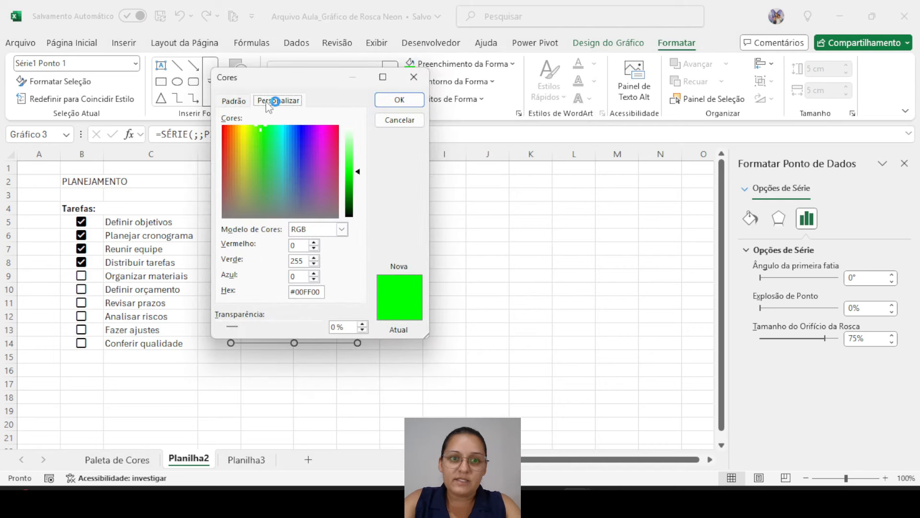
left_click(359, 173)
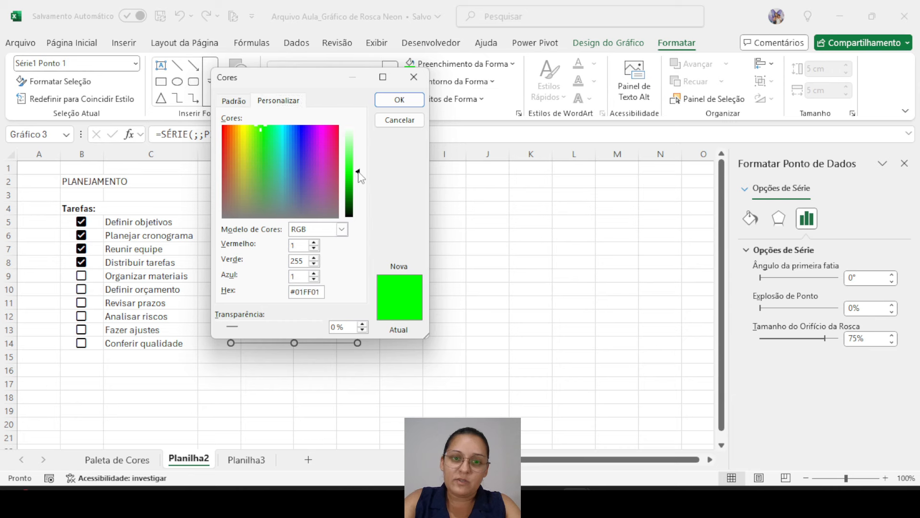
left_click_drag(359, 171, 360, 209)
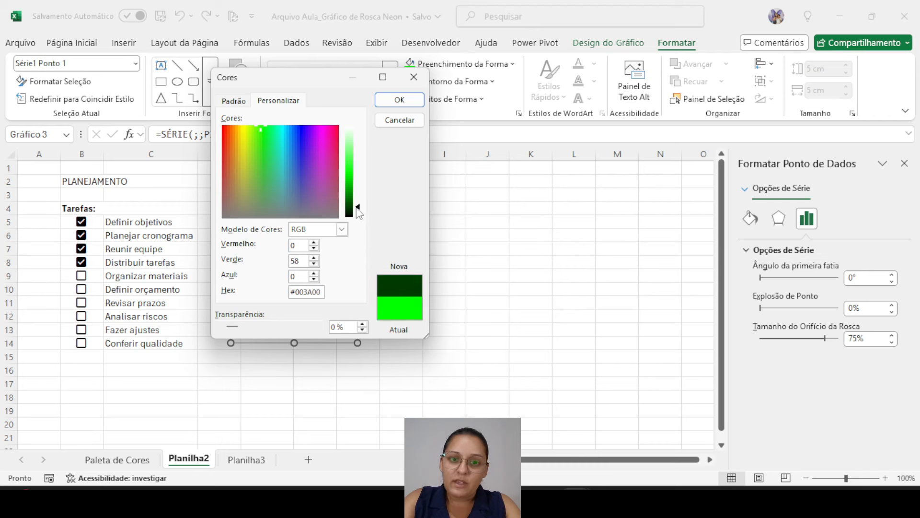
left_click(398, 99)
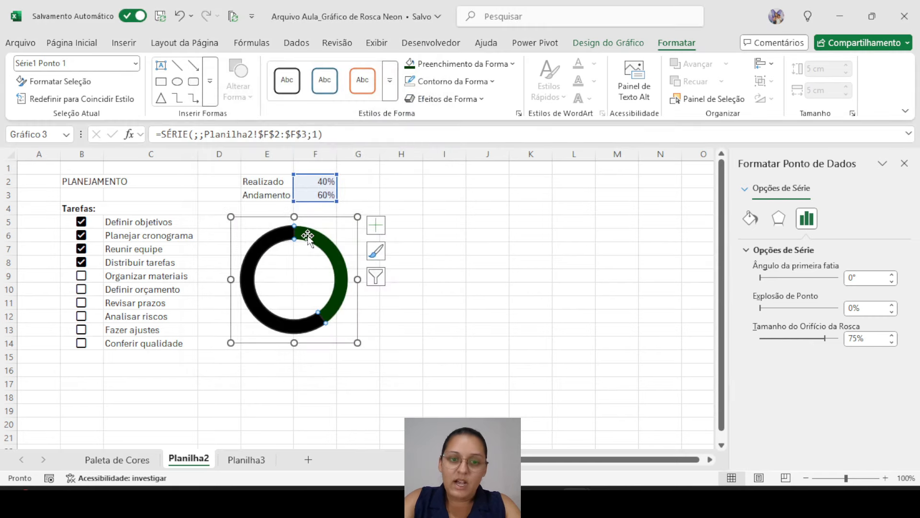
Step: Outline the Realizado slice in the recent neon green with a 6 pt line and deselect the chart
left_click(425, 82)
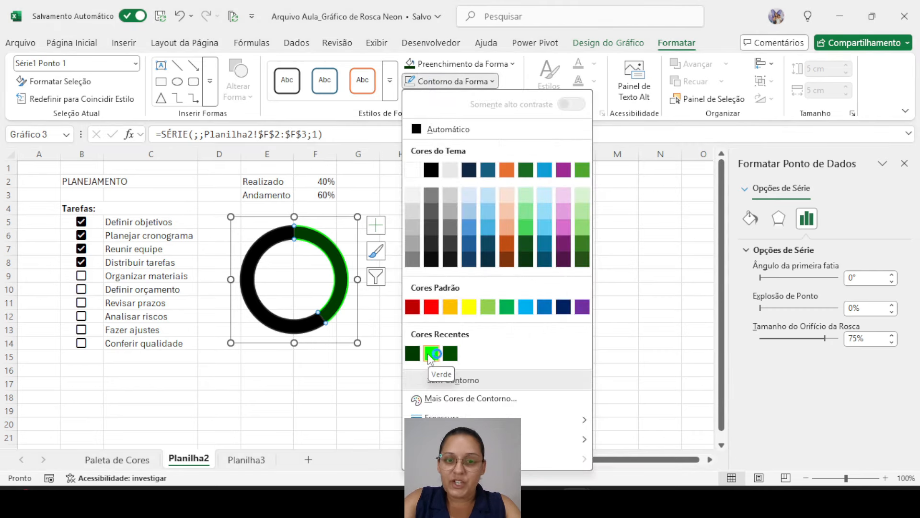
left_click(431, 355)
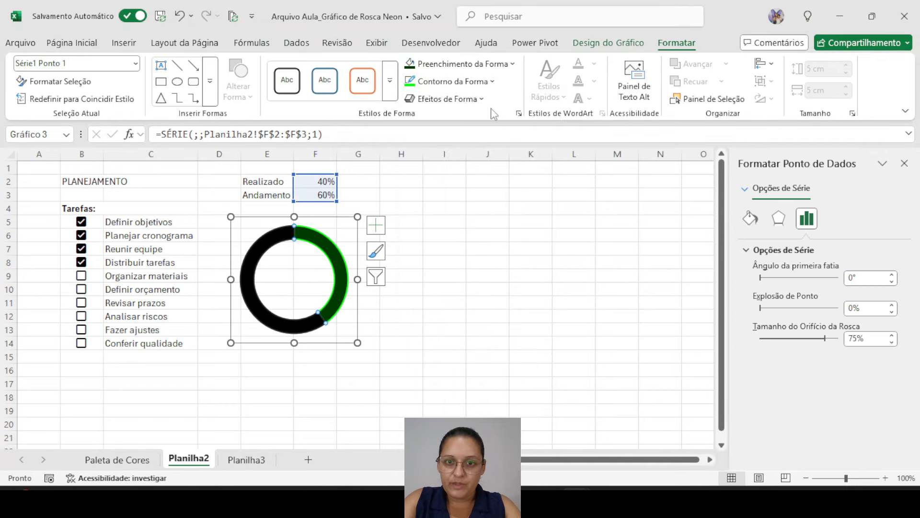
left_click(493, 81)
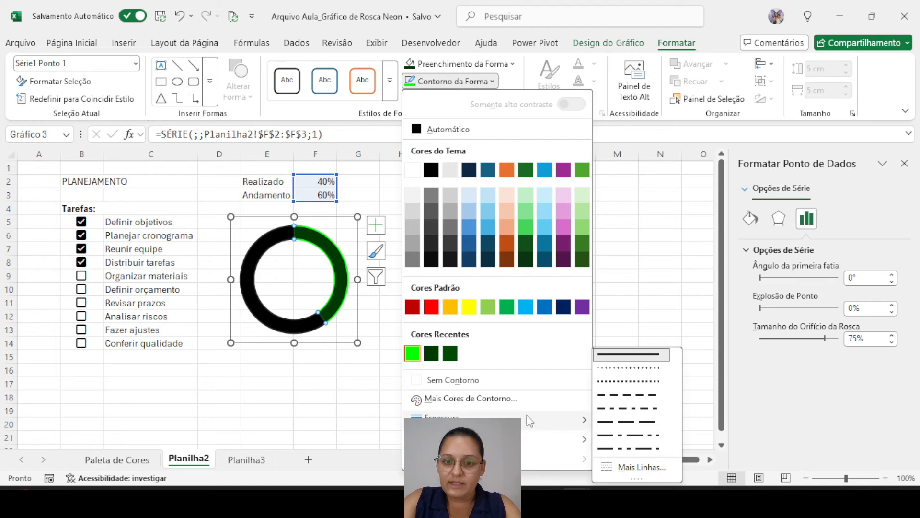
mouse_move(529, 421)
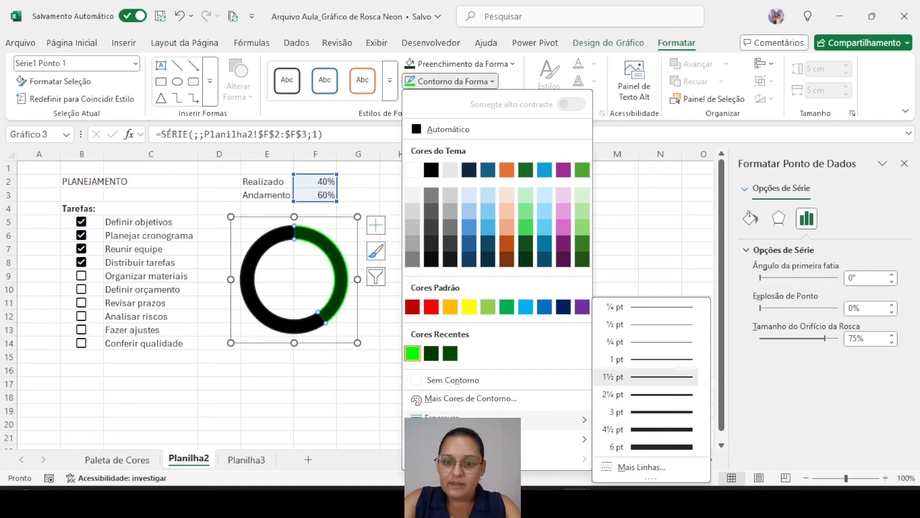
left_click(658, 447)
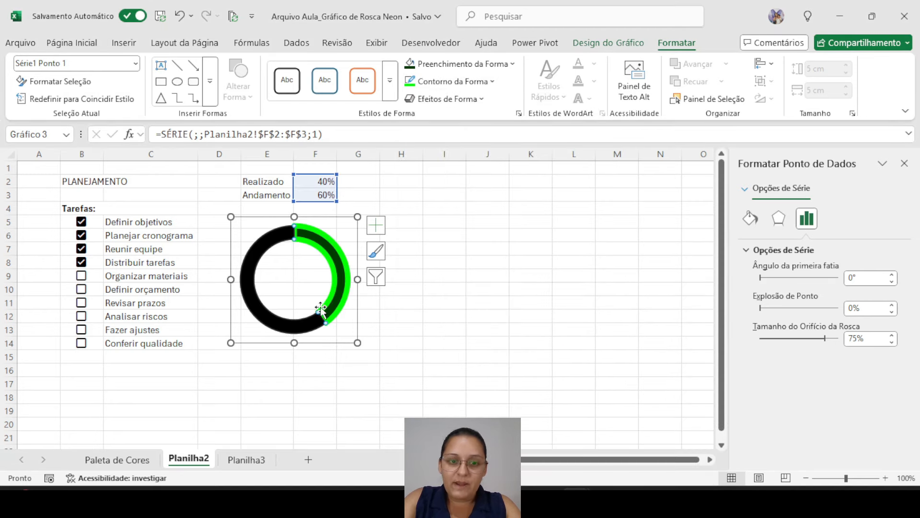
left_click(409, 314)
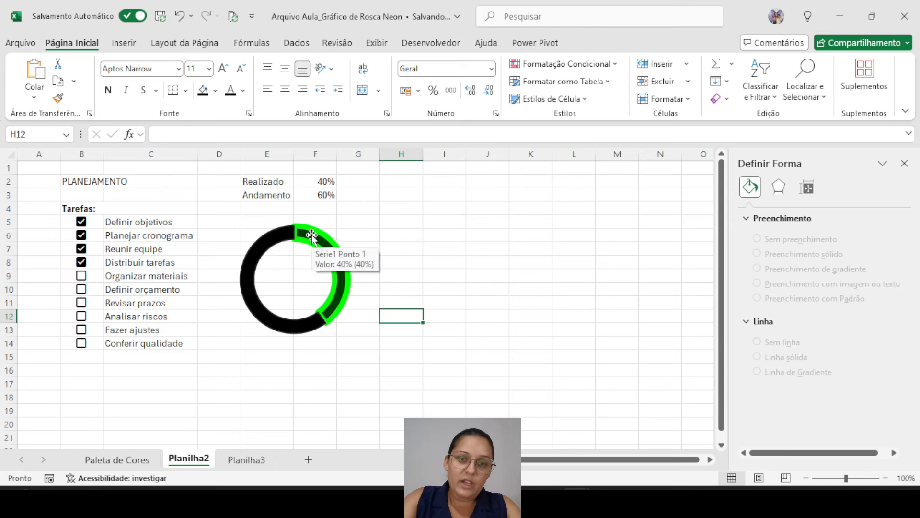
Step: Select only the Realizado slice and apply the outer shadow Deslocamento: Central
left_click(312, 235)
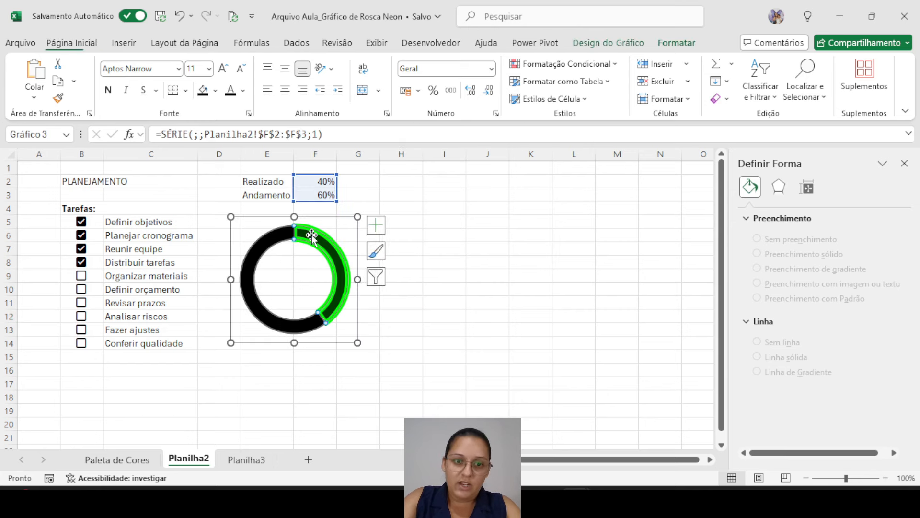
left_click(312, 235)
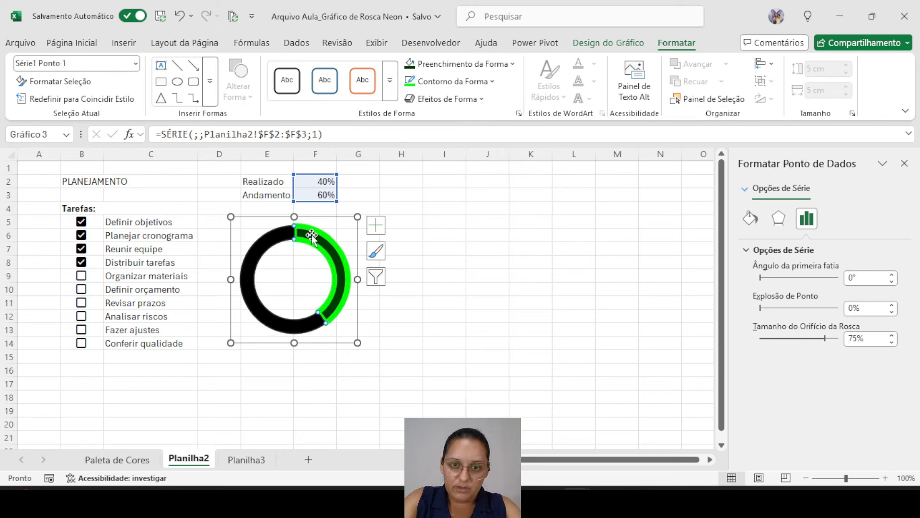
left_click(450, 99)
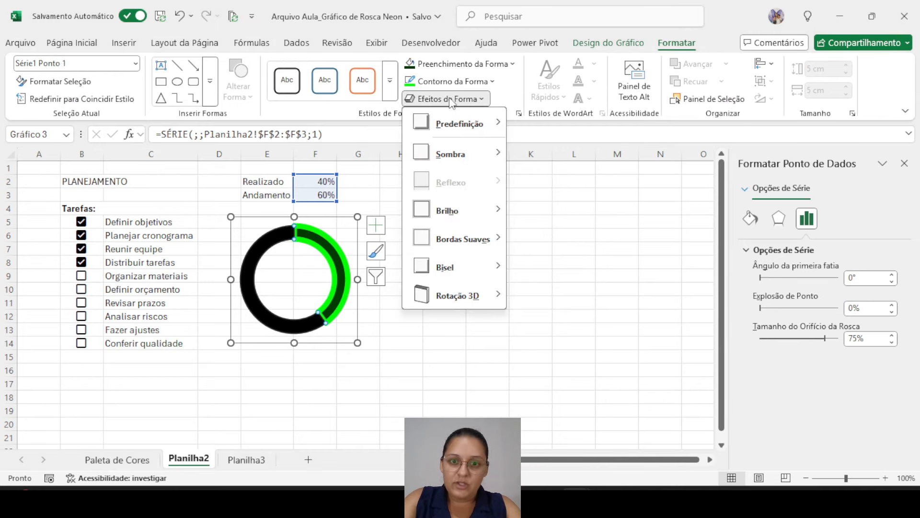
mouse_move(445, 161)
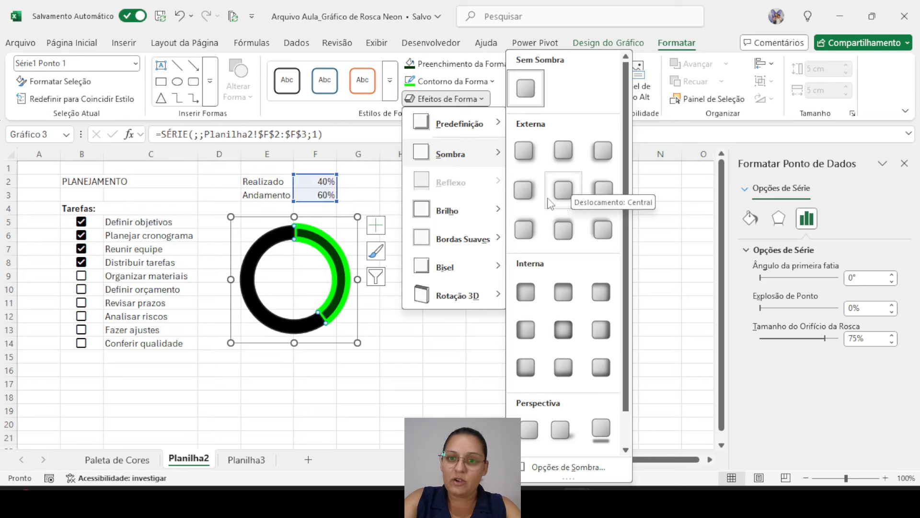
left_click(560, 190)
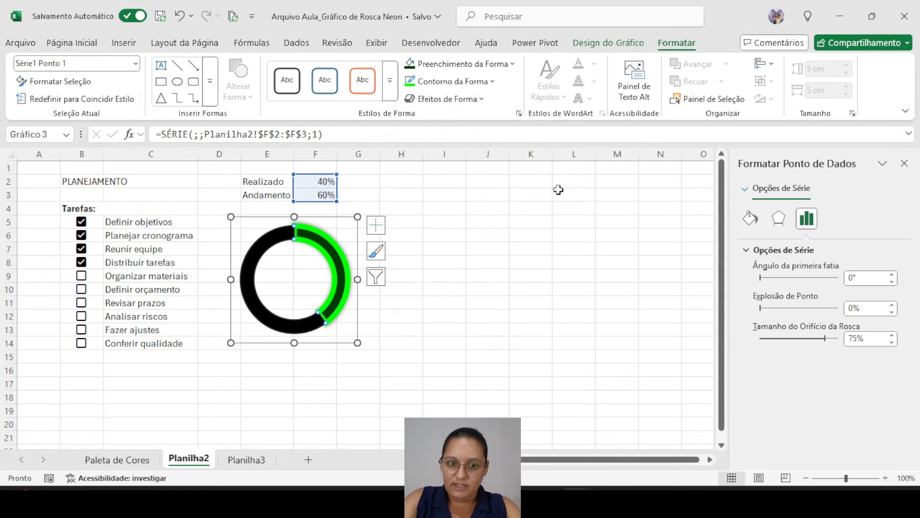
Step: Set the Realizado slice shadow's transparency to 60% and its size to 110%
left_click(780, 220)
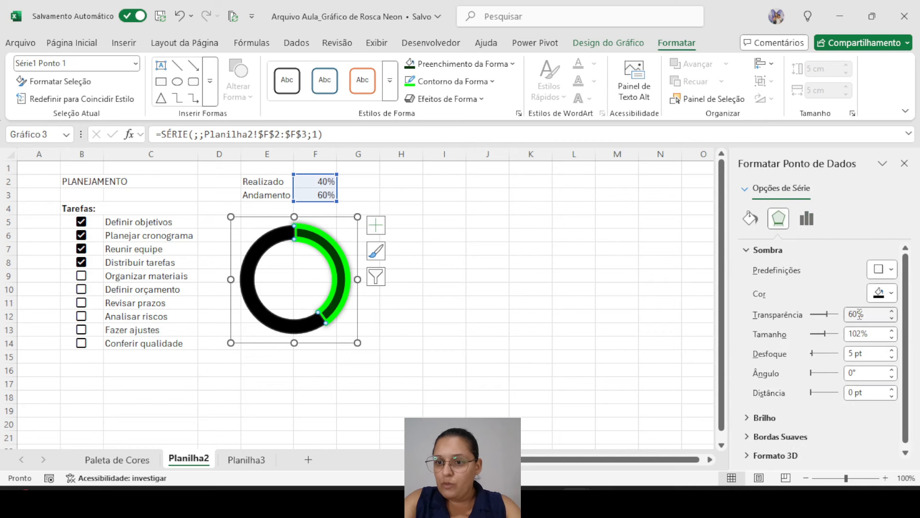
mouse_move(827, 315)
left_mouse_down()
mouse_move(806, 316)
mouse_move(828, 318)
left_mouse_up()
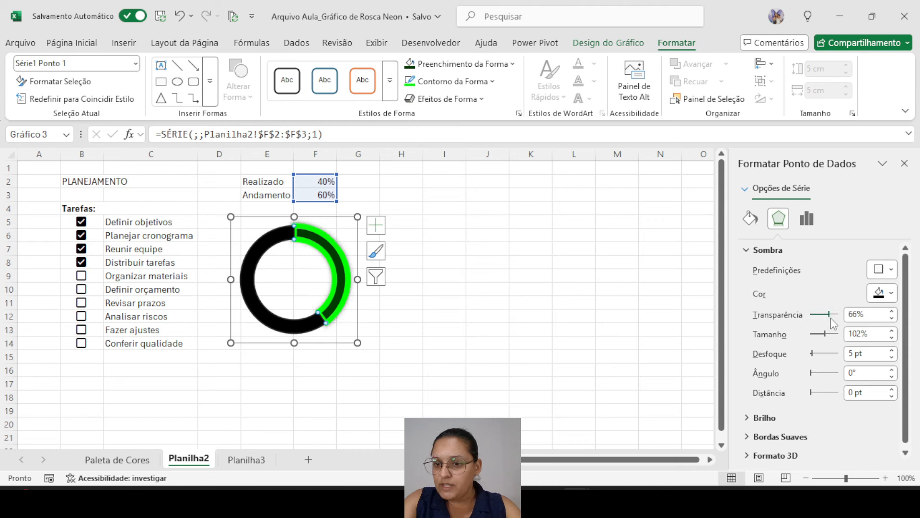
key("BackSpace")
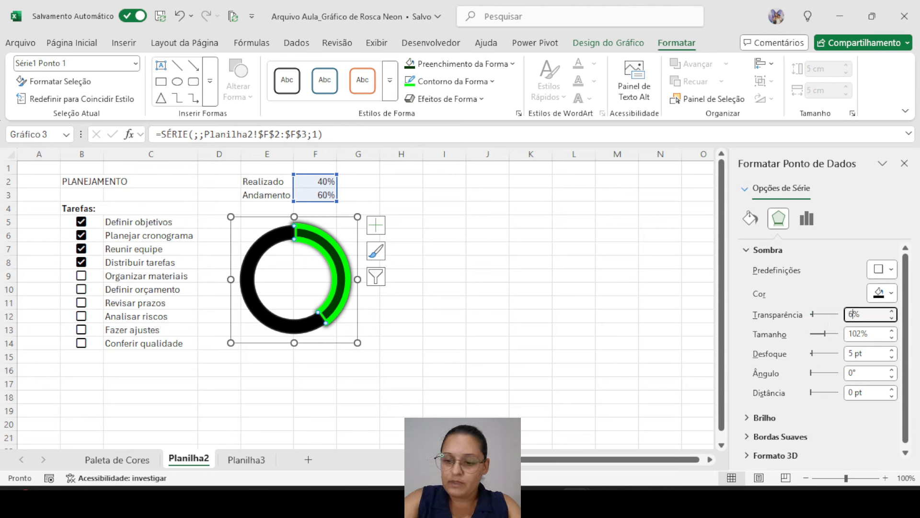
type("0")
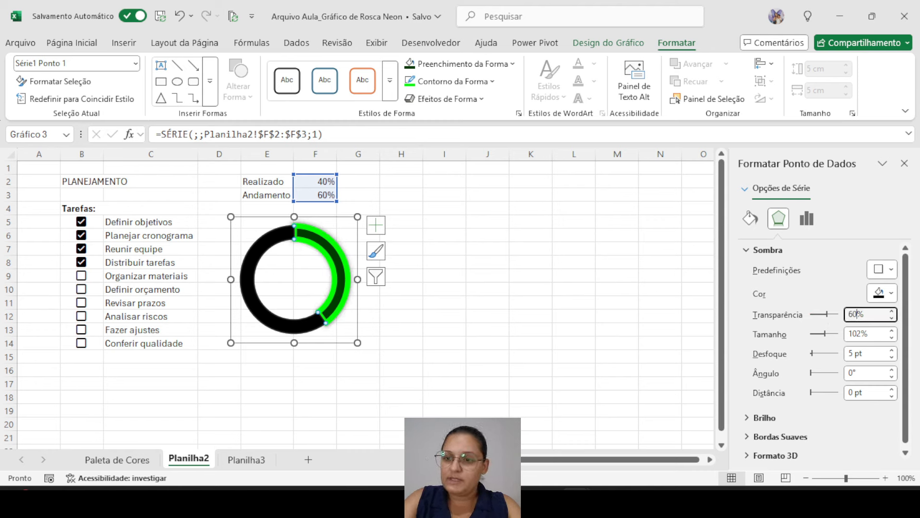
left_click(854, 336)
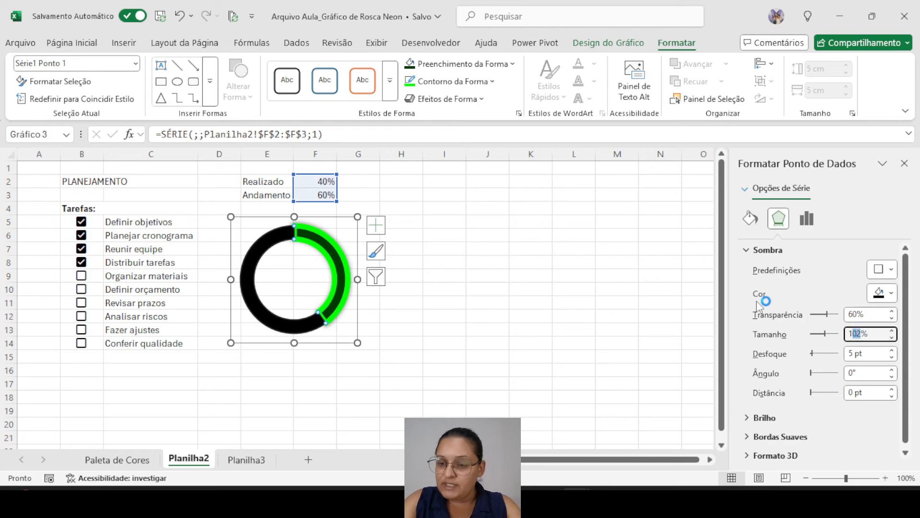
type("10")
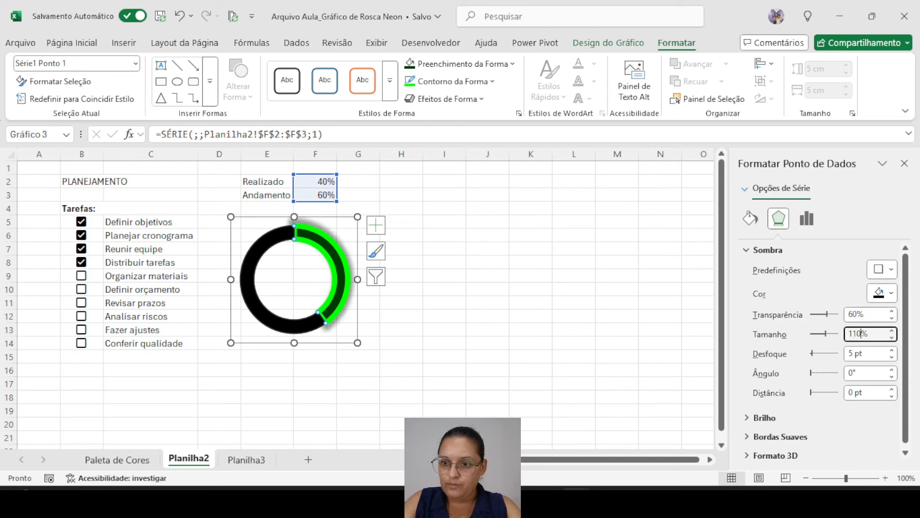
Step: Colour the Realizado slice's shadow with the recent neon green and deselect the chart
left_click(892, 294)
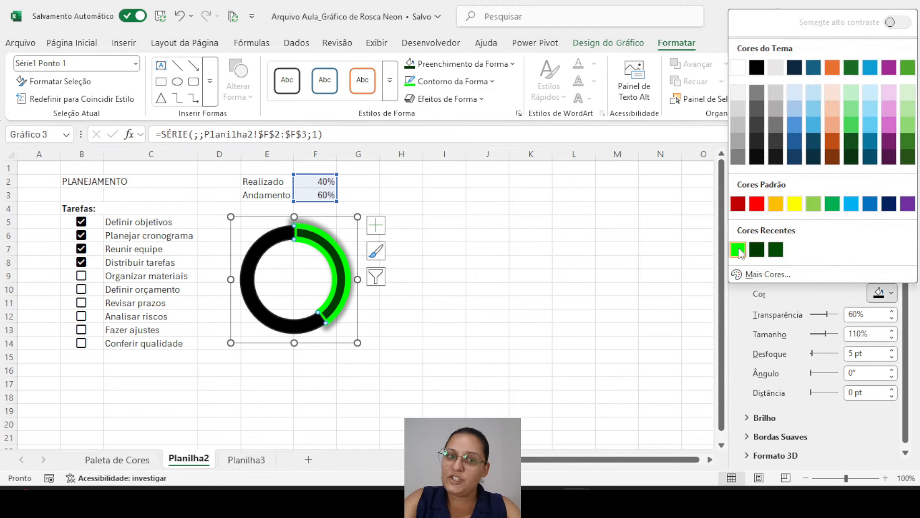
left_click(738, 249)
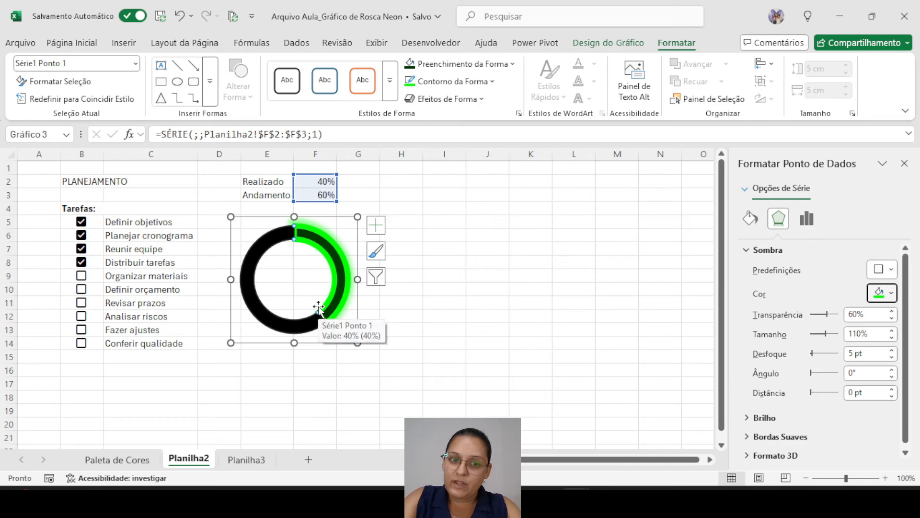
left_click(408, 317)
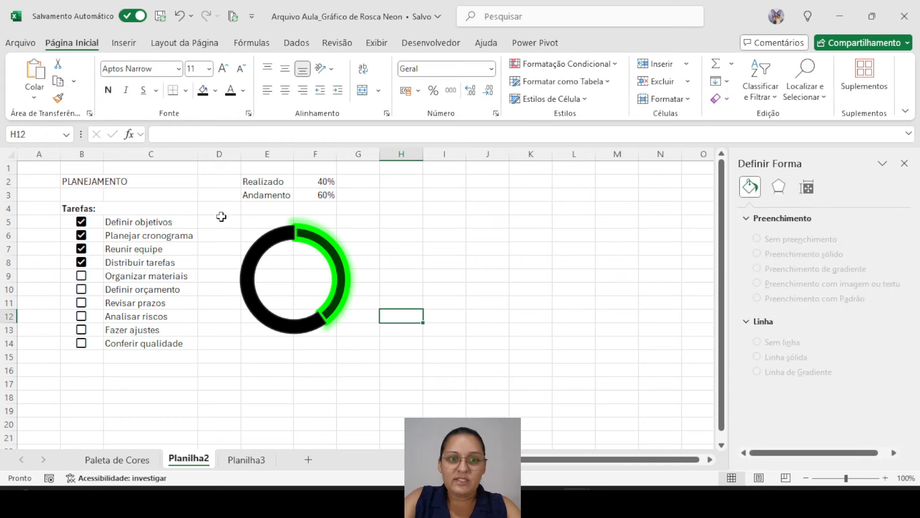
Step: Fill the cells D5:G14 behind the doughnut chart with black
left_click_drag(221, 216, 366, 348)
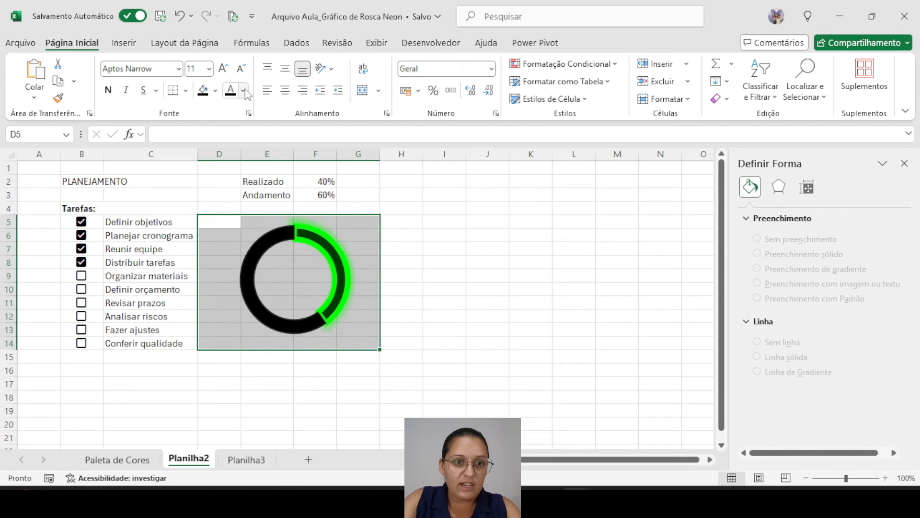
left_click(203, 95)
left_click(386, 307)
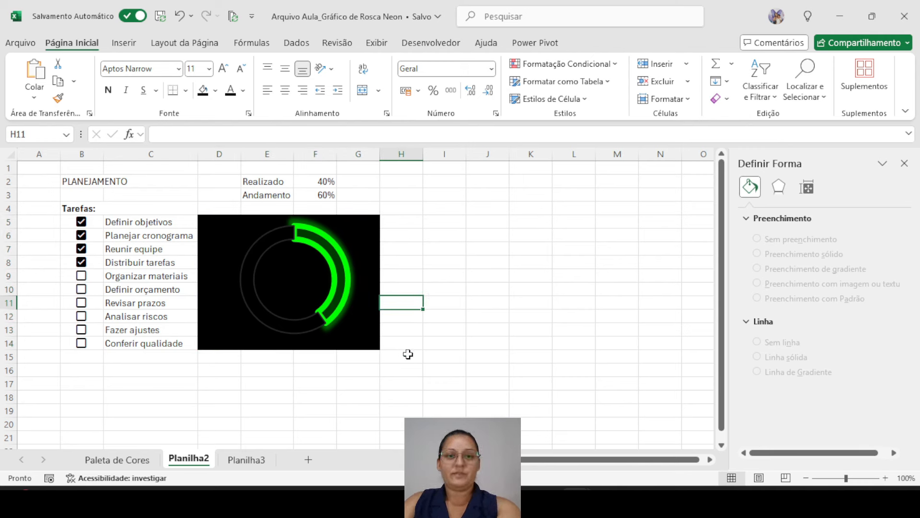
Step: Merge the PLANEJAMENTO title across B2:D3, centre it vertically and align it left
left_click(86, 176)
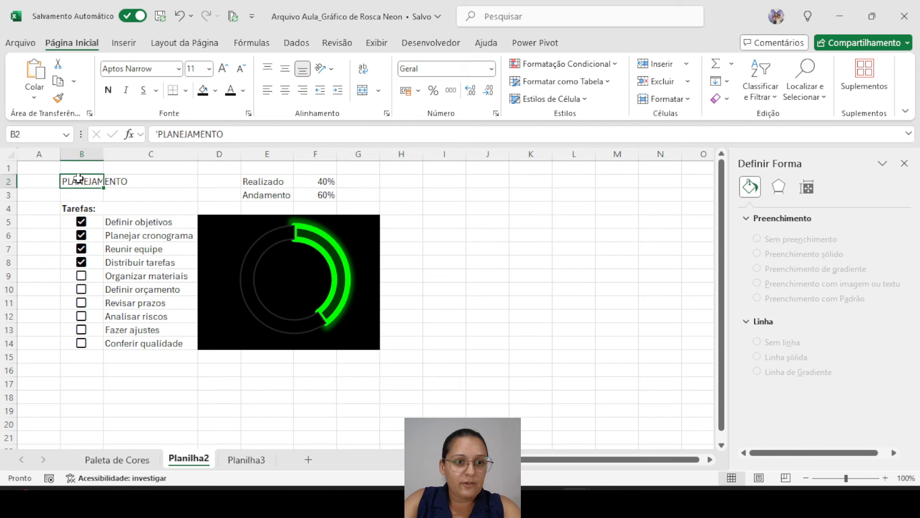
left_click_drag(76, 179, 232, 194)
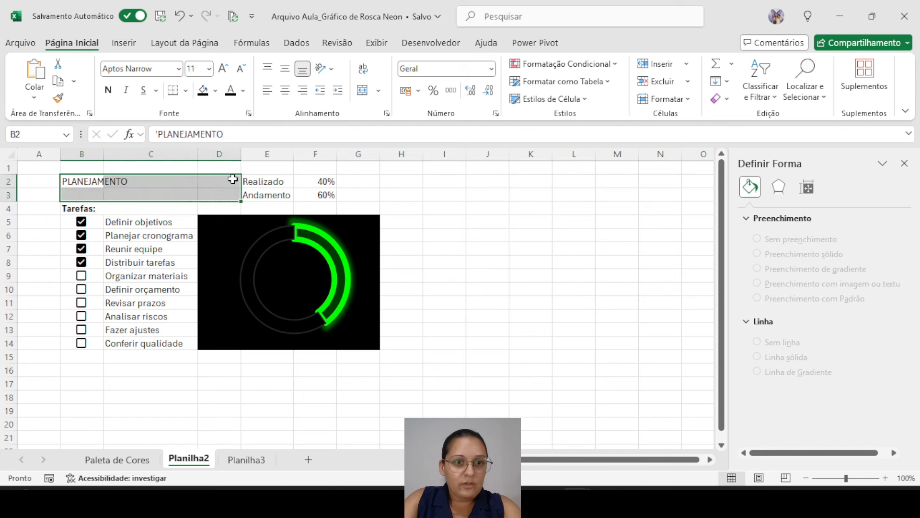
left_click(365, 91)
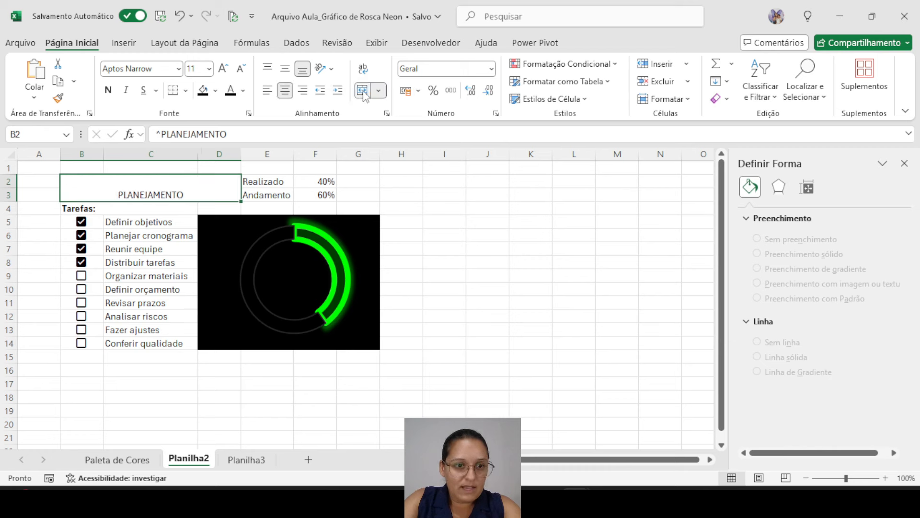
left_click(285, 69)
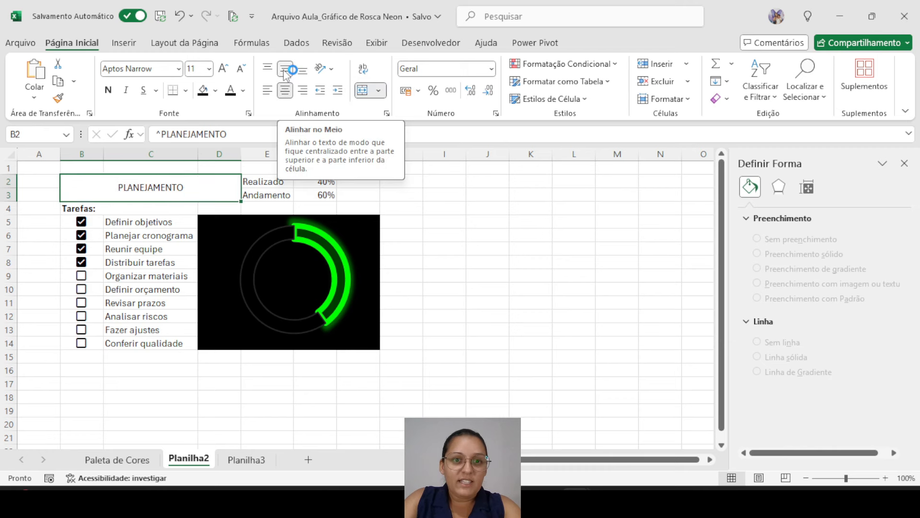
left_click(267, 91)
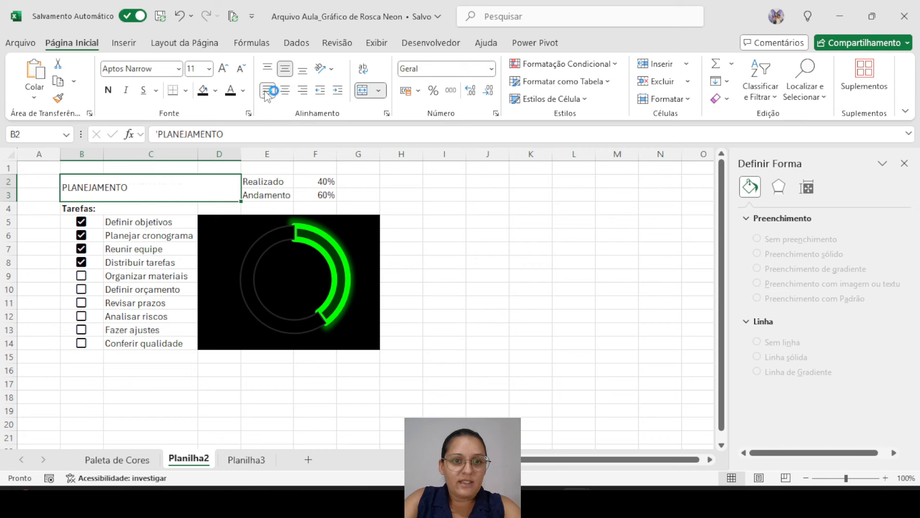
Step: Set the PLANEJAMENTO title's font size to 16 and align it to the top of its cell
left_click(209, 71)
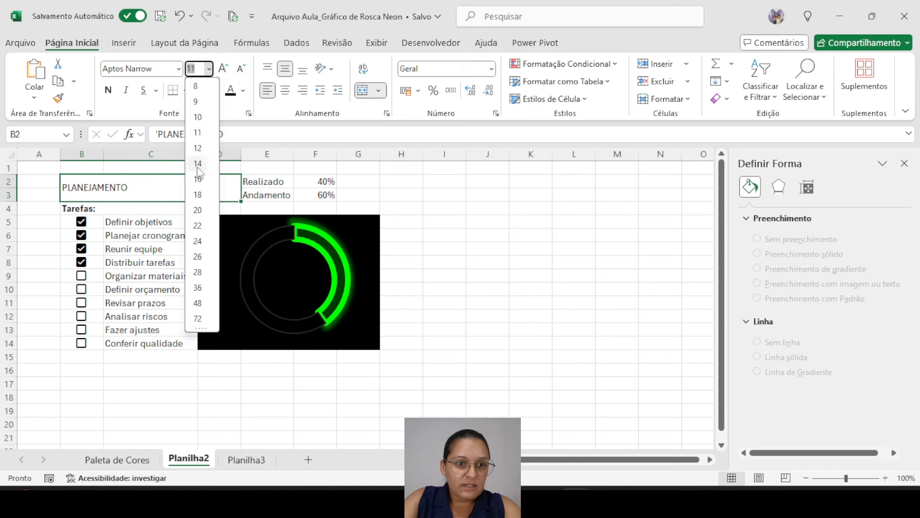
left_click(197, 179)
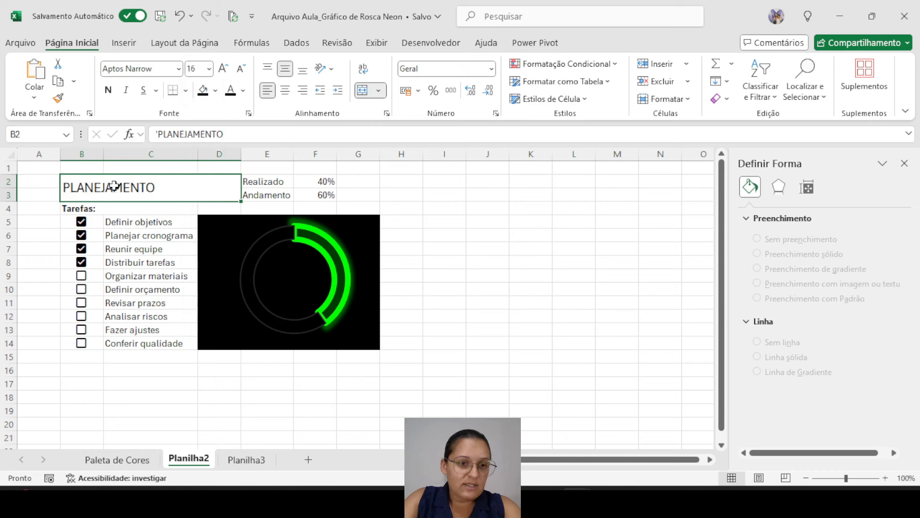
left_click(267, 70)
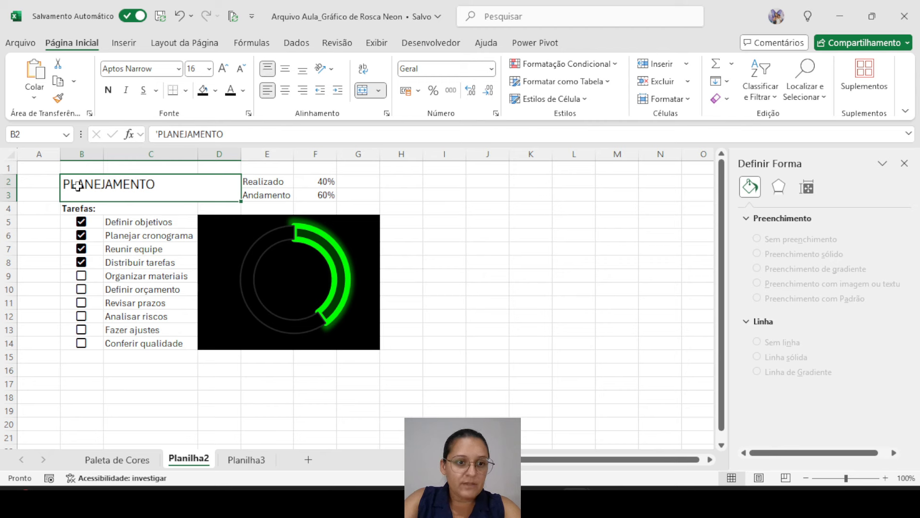
Step: Colour the text white in the header cells B2:F3 and the task checklist B4:C14
left_click_drag(214, 195, 324, 189)
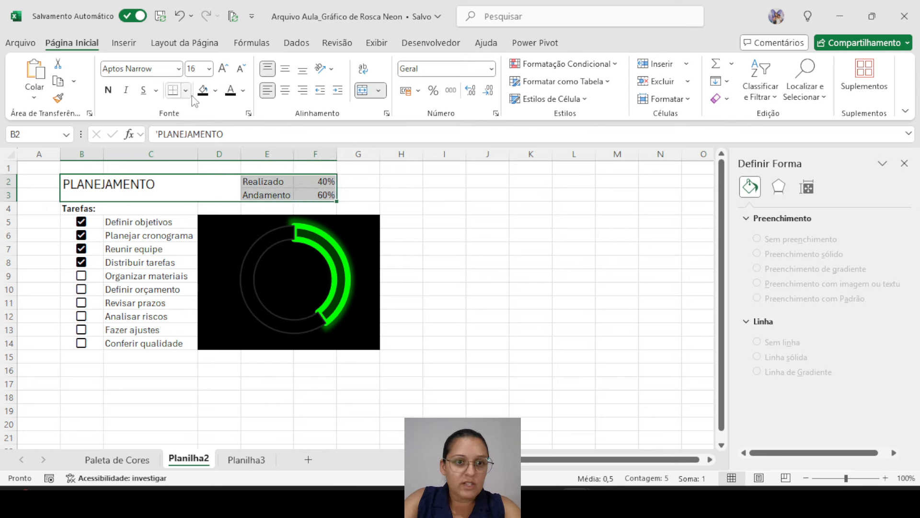
left_click(243, 91)
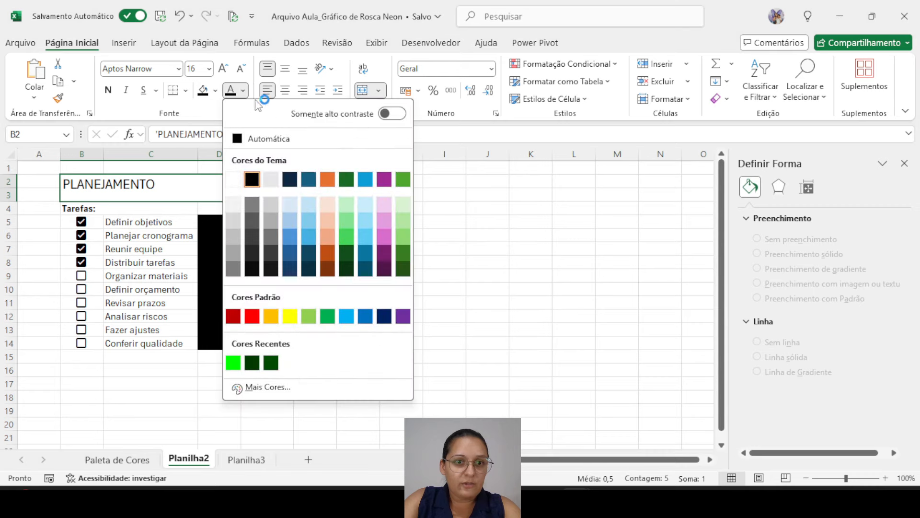
left_click(234, 179)
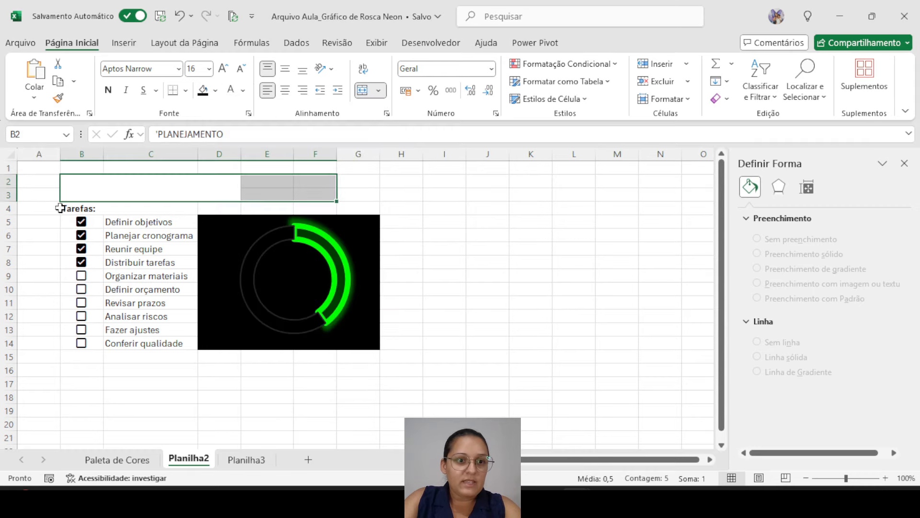
left_click_drag(59, 208, 108, 344)
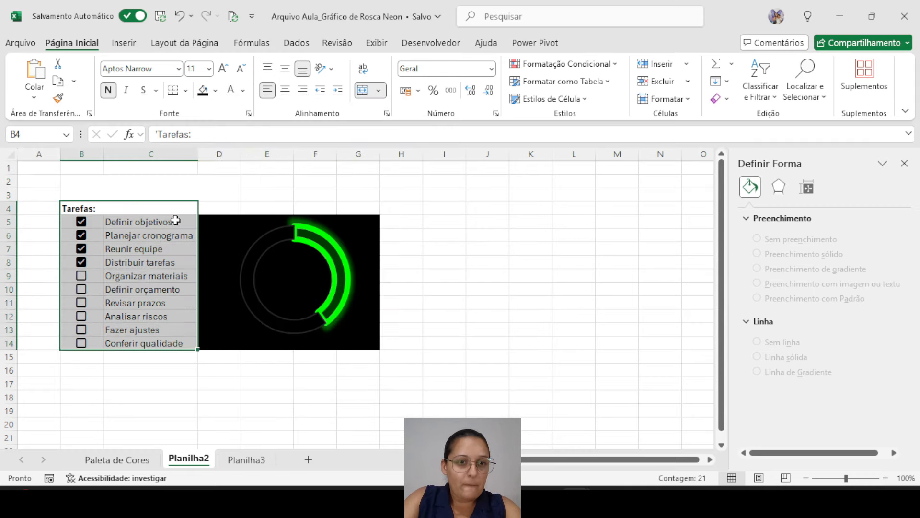
left_click(231, 95)
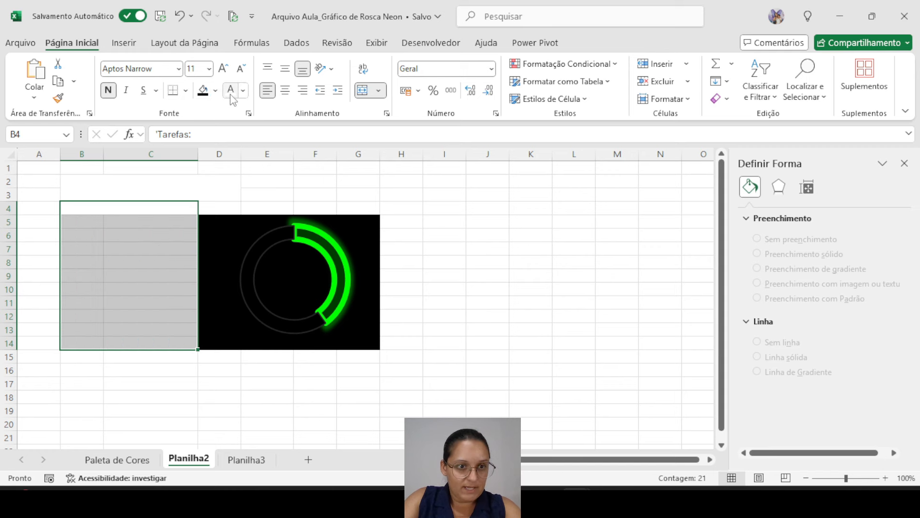
Step: Fill every cell of the worksheet with black
left_click(40, 166)
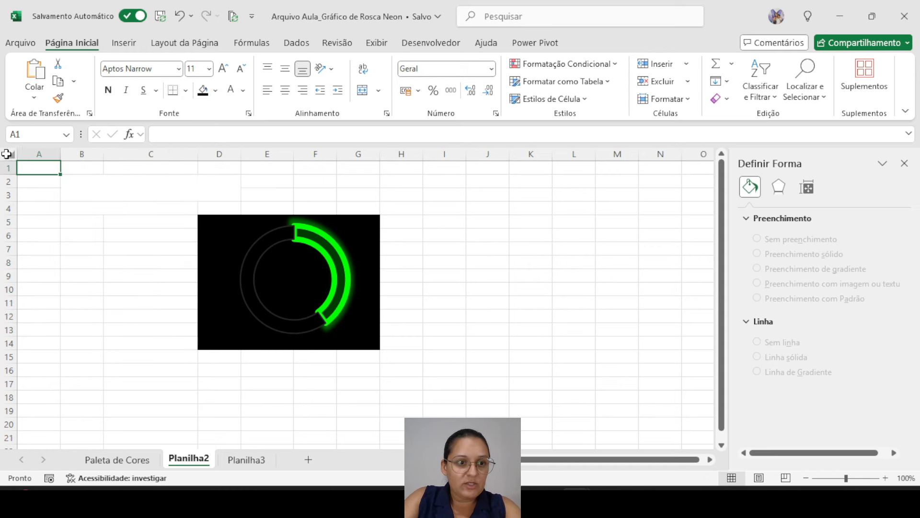
left_click(6, 155)
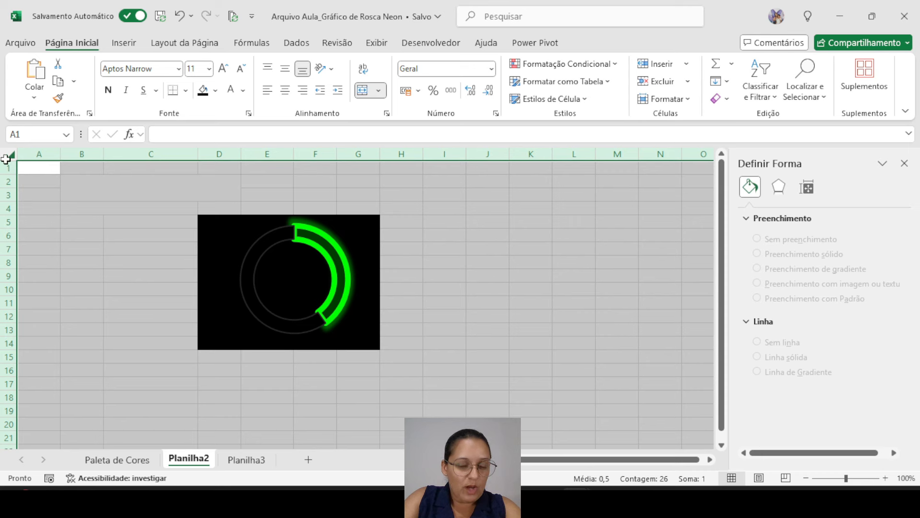
left_click(29, 176)
left_click(11, 154)
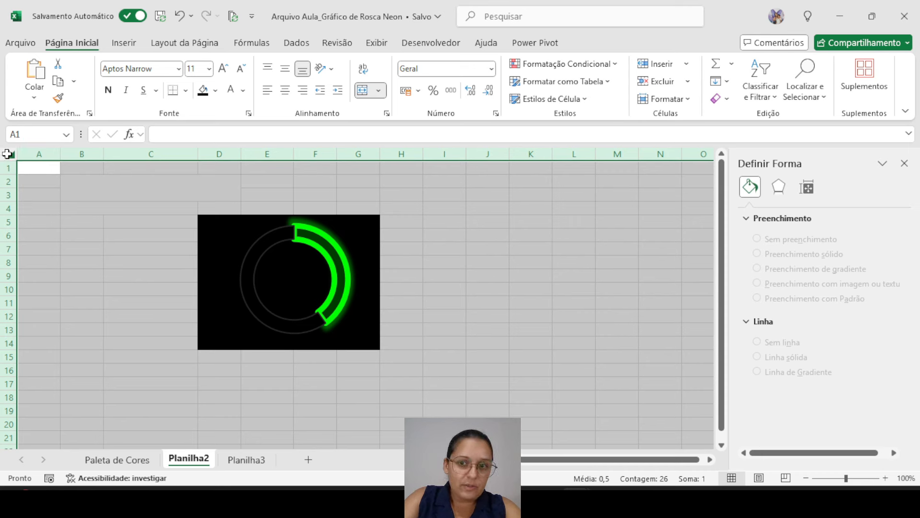
left_click(202, 91)
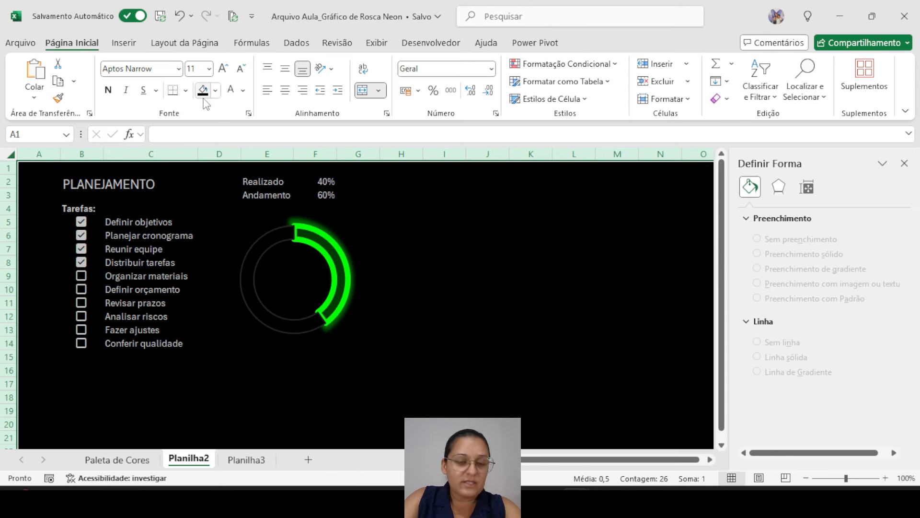
left_click(418, 369)
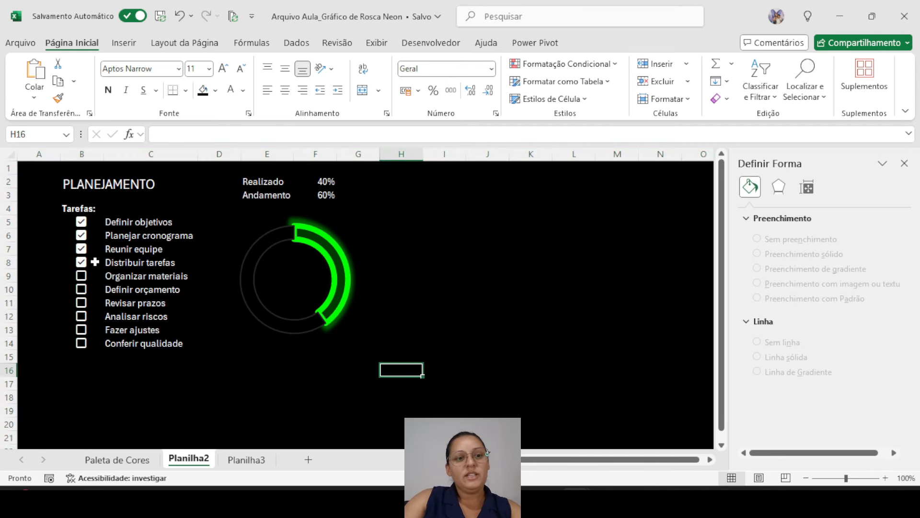
Step: Tick the tasks Organizar materiais and Definir orçamento, and untick Distribuir tarefas and Reunir equipe
left_click(81, 277)
left_click(82, 289)
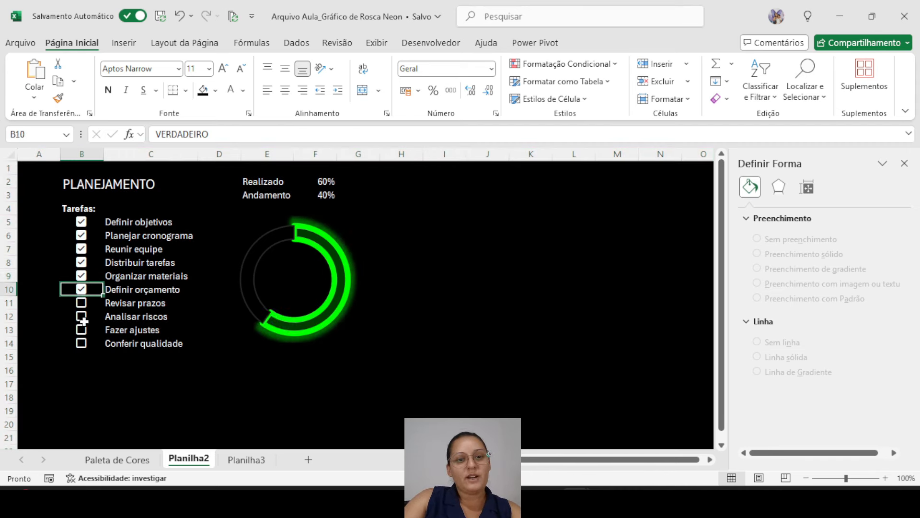
left_click(82, 262)
left_click(81, 249)
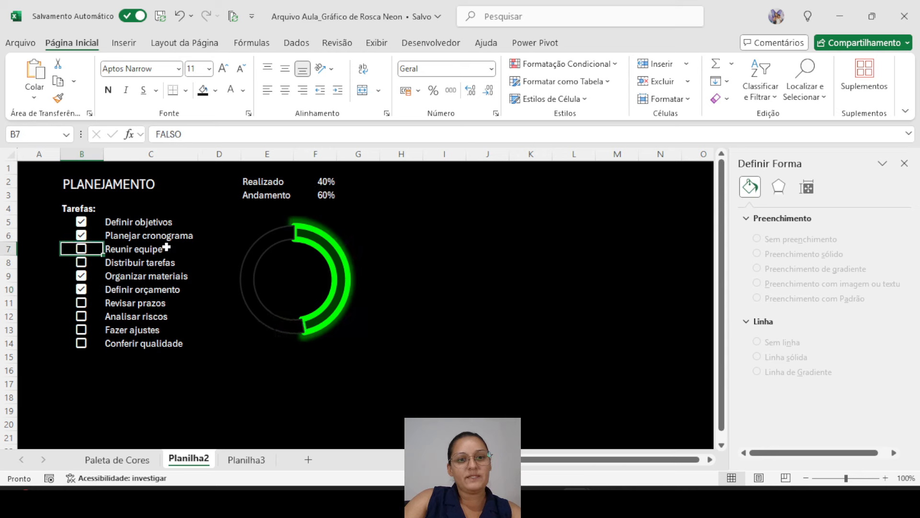
Step: Try hiding the Realizado and Andamento figures in E2:G3 with the automatic font colour, and undo it
left_click_drag(251, 181, 379, 194)
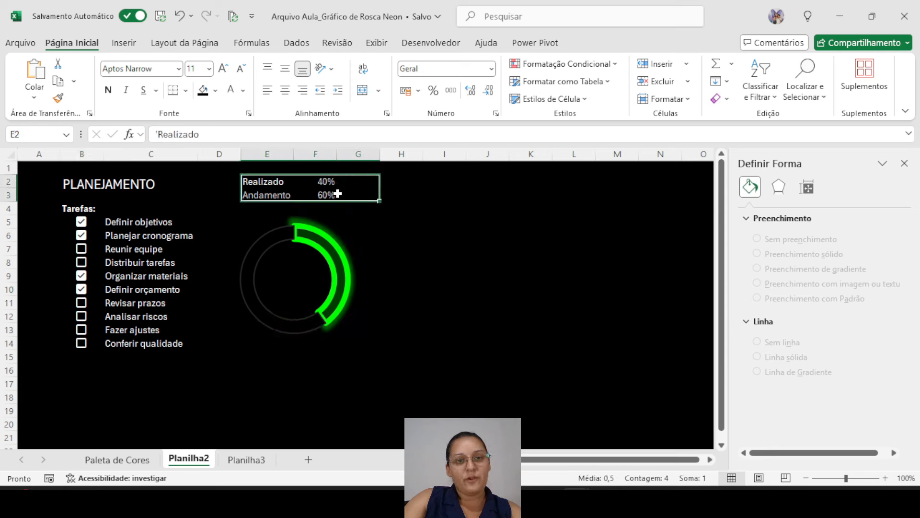
left_click(243, 90)
left_click(263, 140)
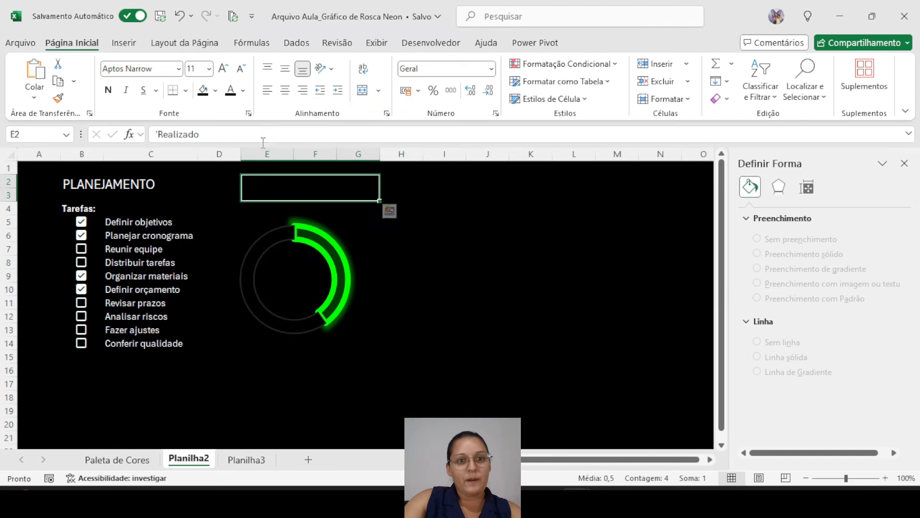
left_click(531, 276)
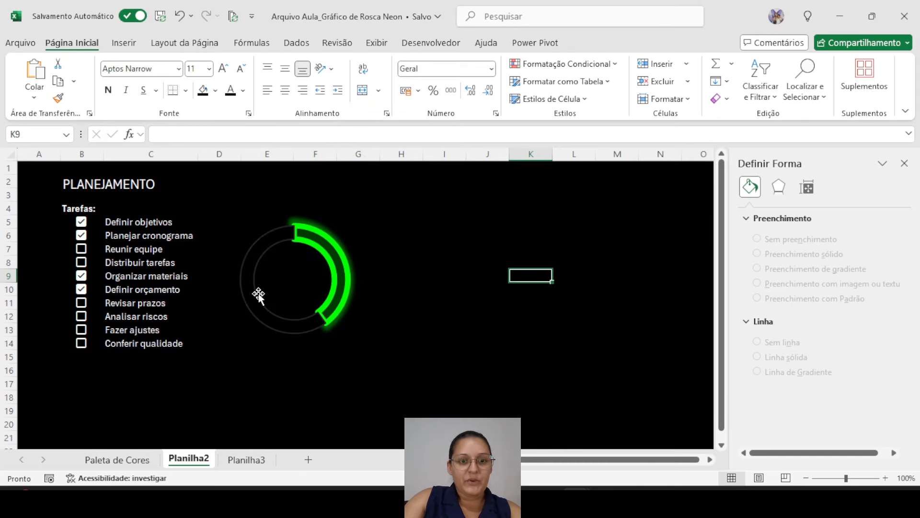
key("ctrl+z")
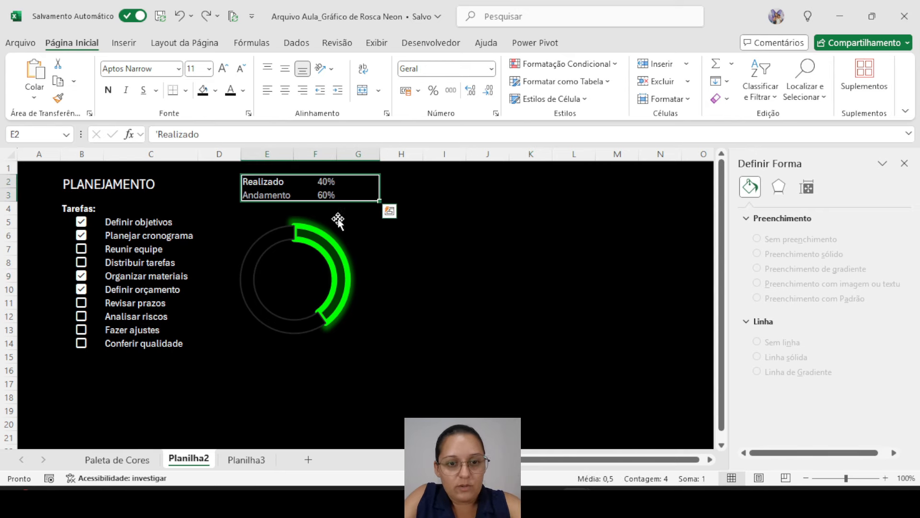
Step: Draw a text box about 3.28 cm wide and 1.67 cm high over cells I5:J8, beside the doughnut chart
left_click(294, 279)
left_click(488, 277)
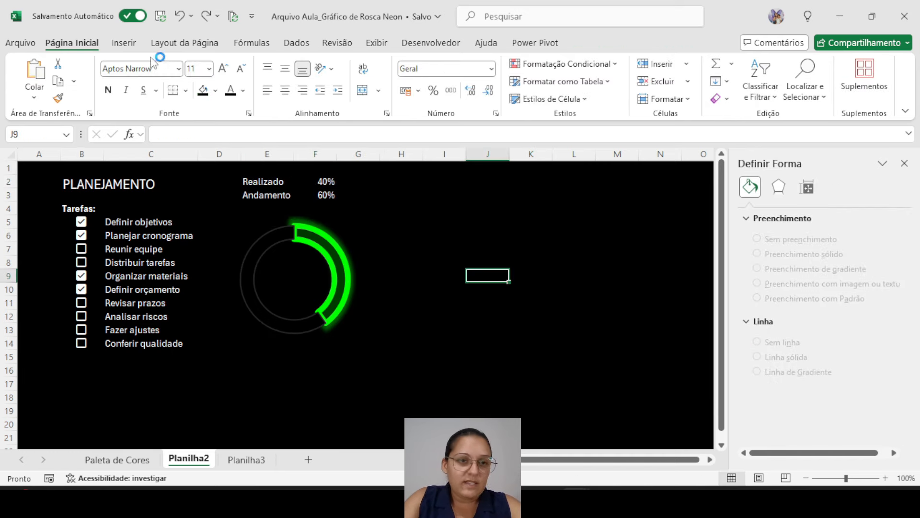
left_click(123, 44)
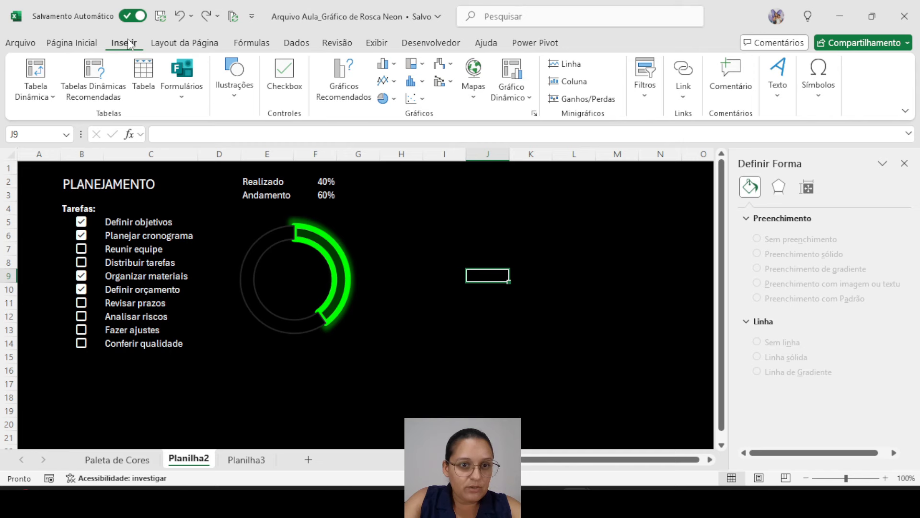
left_click(235, 91)
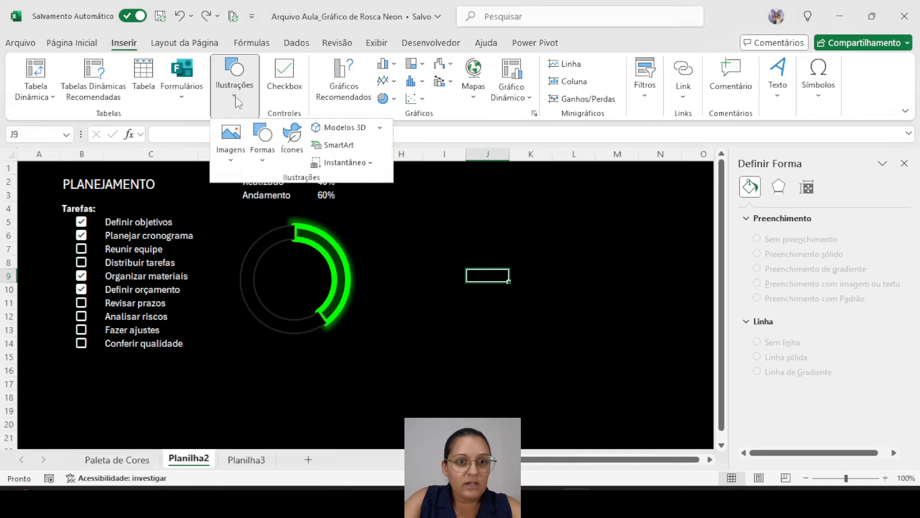
left_click(258, 162)
left_click(258, 197)
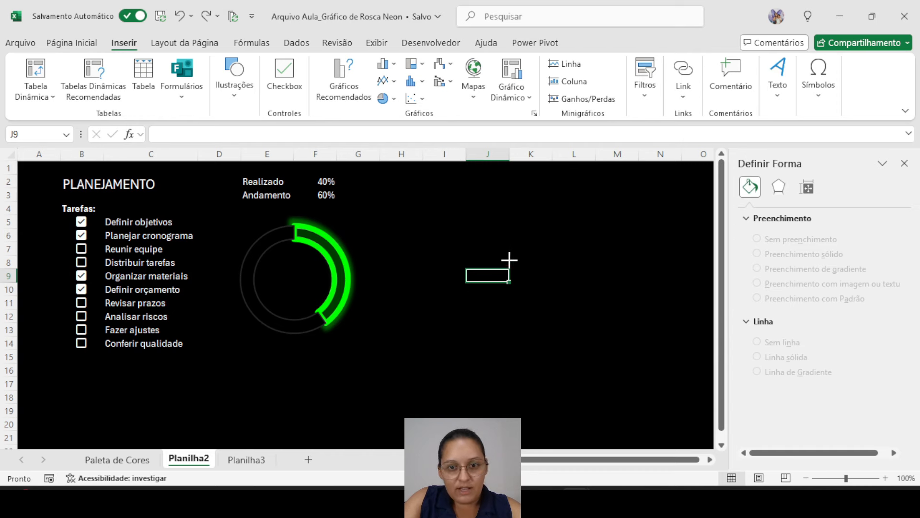
left_click_drag(425, 216, 509, 259)
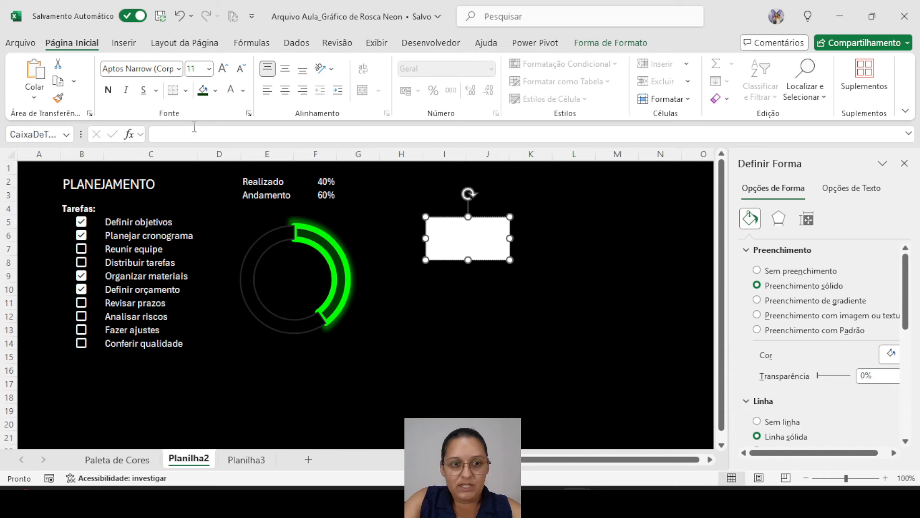
Step: Link the text box to the Realizado percentage with the formula =$F$2
left_click(156, 136)
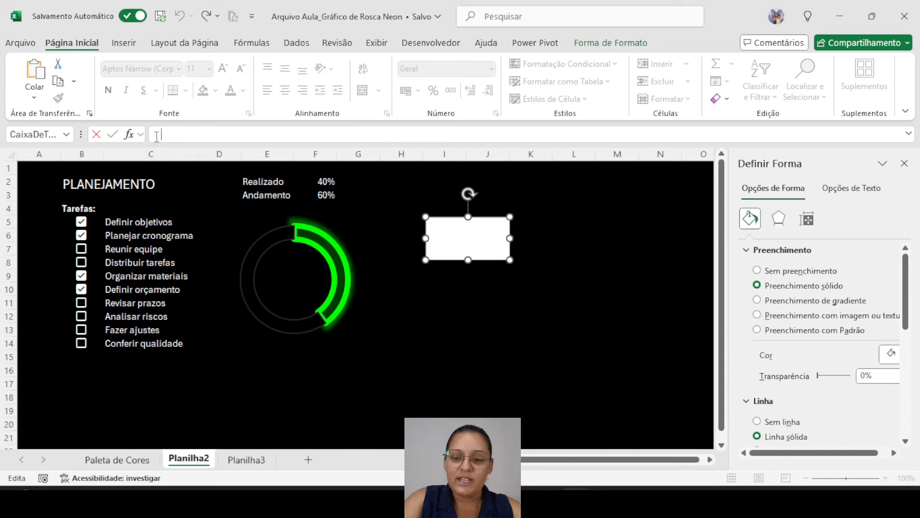
left_click(320, 181)
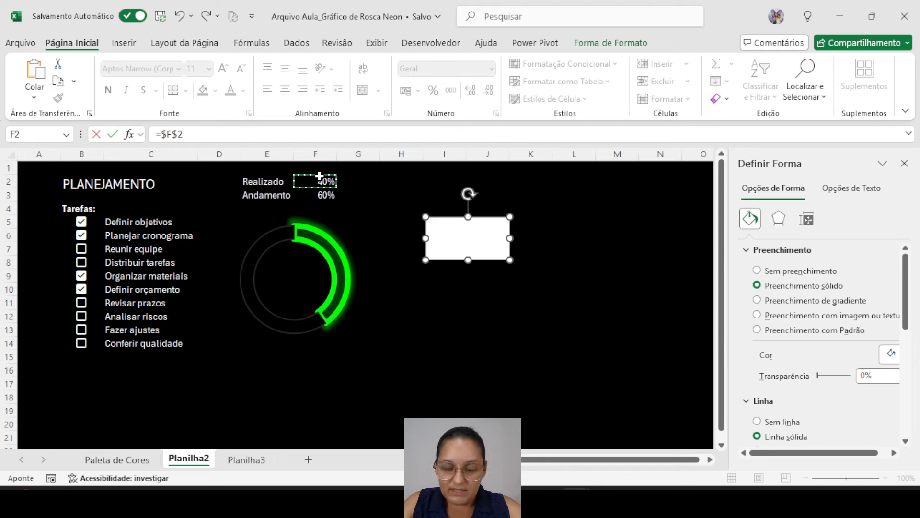
key("Return")
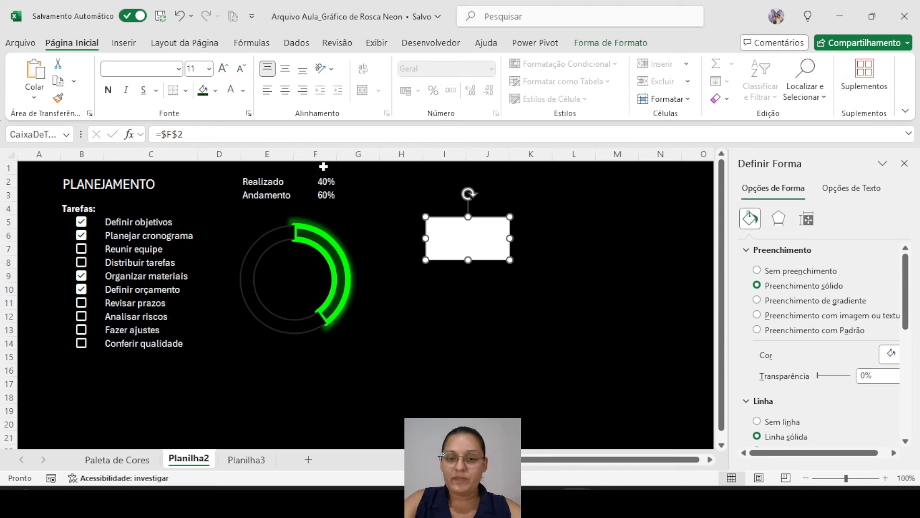
Step: Remove the white fill from the text box linked to the Realizado percentage
left_click(464, 225)
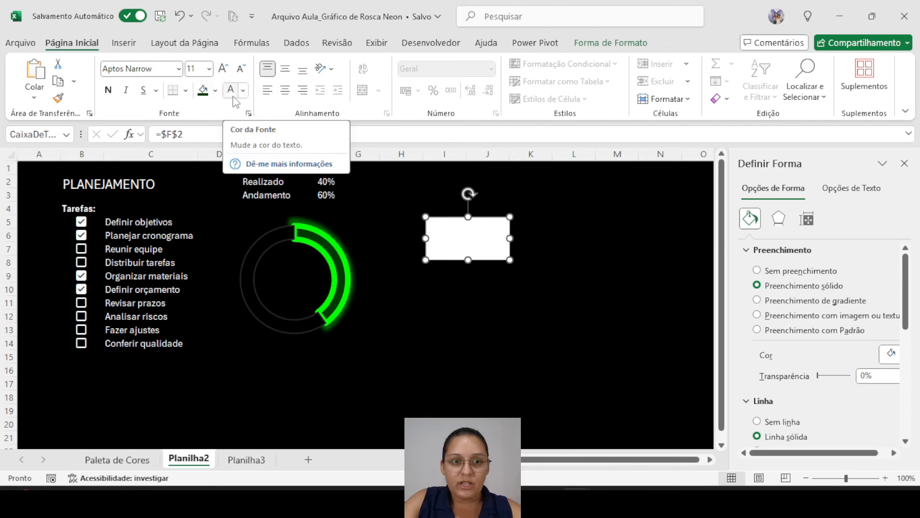
left_click(215, 91)
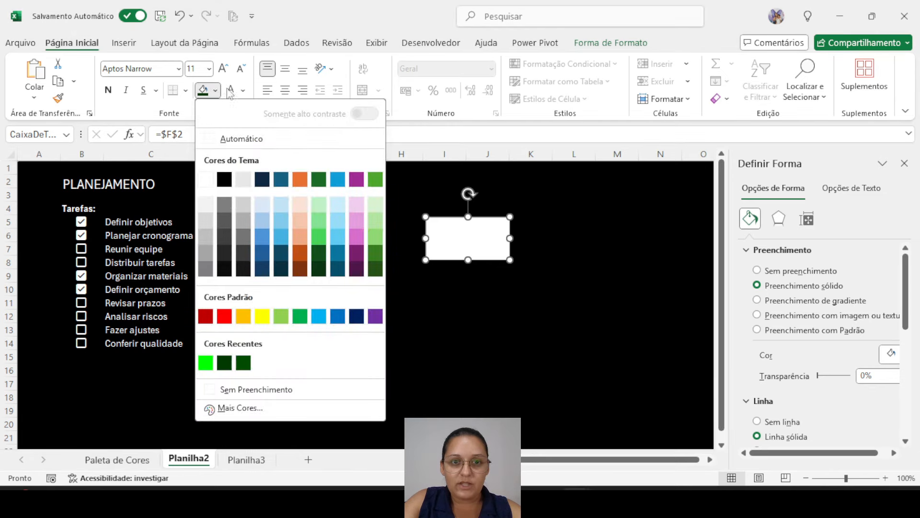
left_click(597, 44)
left_click(597, 44)
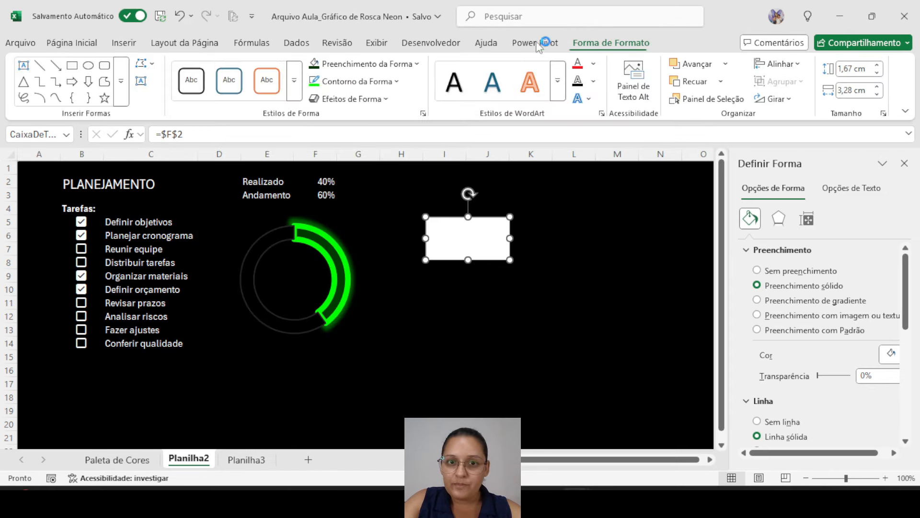
left_click(341, 65)
left_click(367, 362)
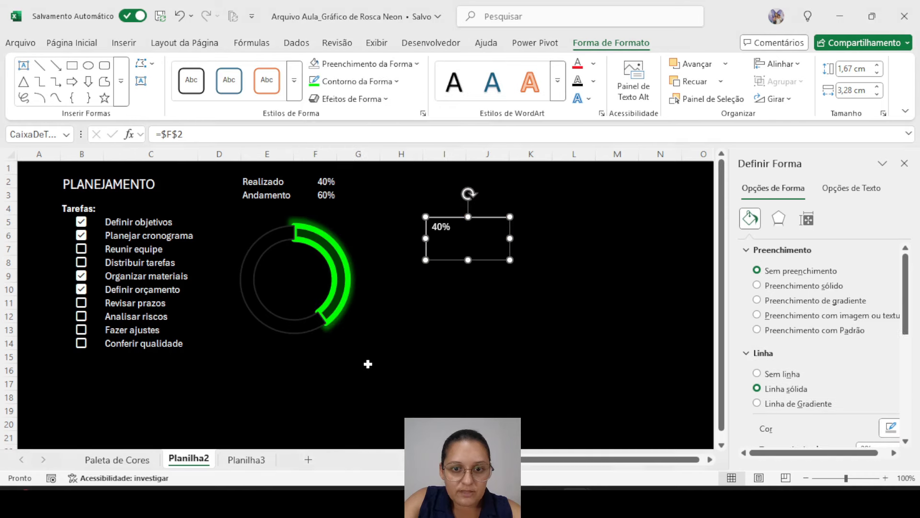
Step: Set the text box's font size to 24 and centre its text horizontally and vertically
left_click(72, 43)
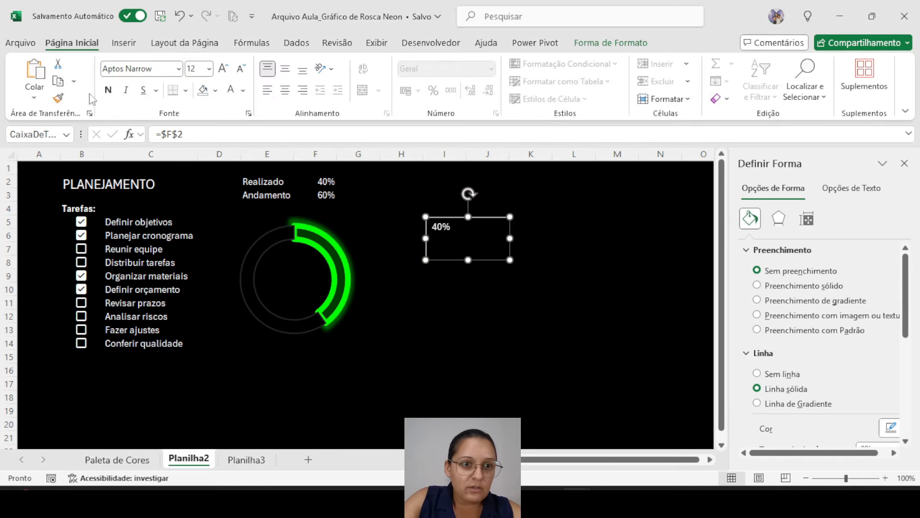
left_click(209, 68)
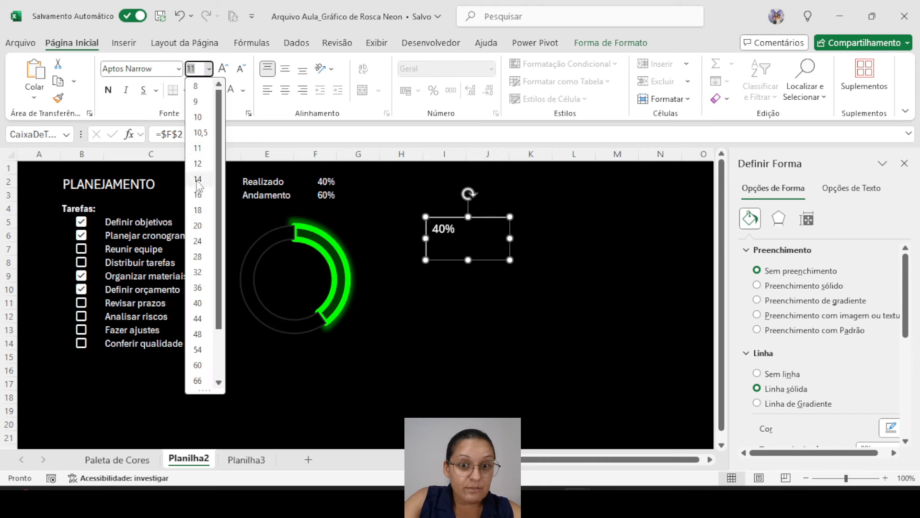
left_click(197, 241)
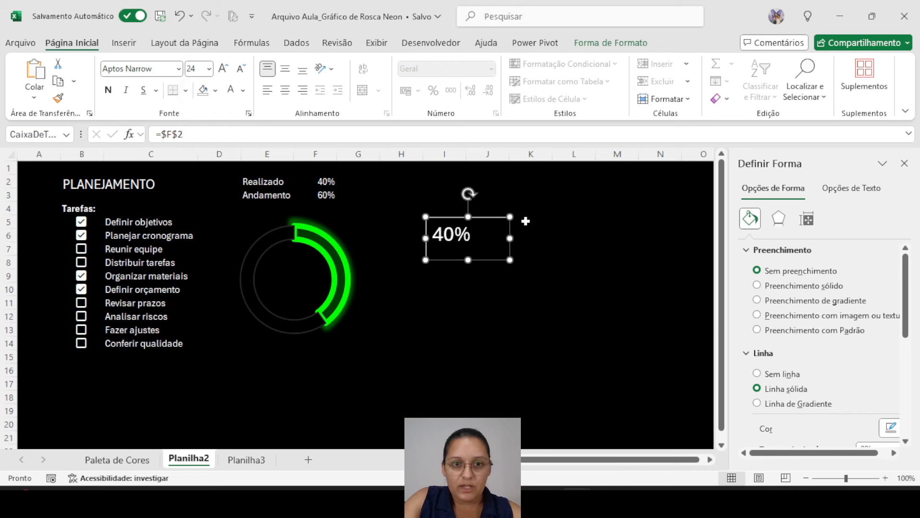
left_click(285, 89)
left_click(285, 70)
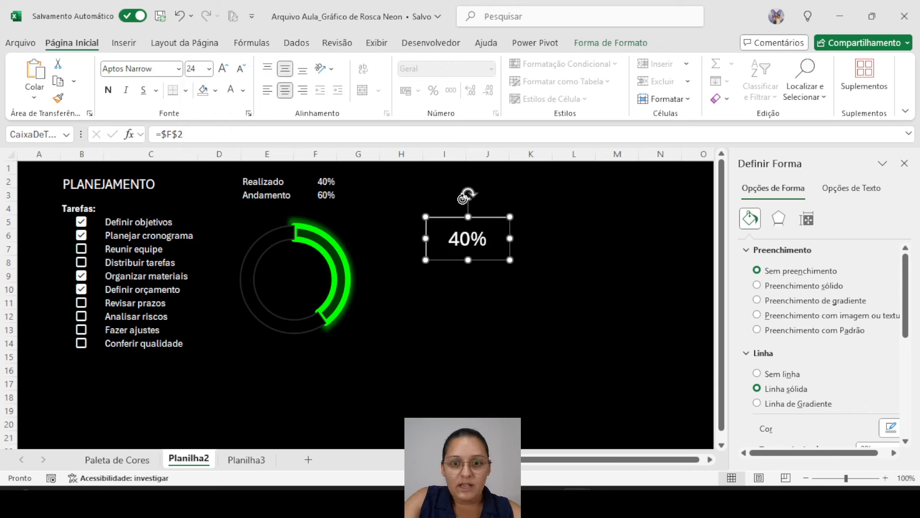
Step: Move the percentage text box inside the doughnut ring and colour its text with the recent neon green
left_click_drag(483, 219, 310, 247)
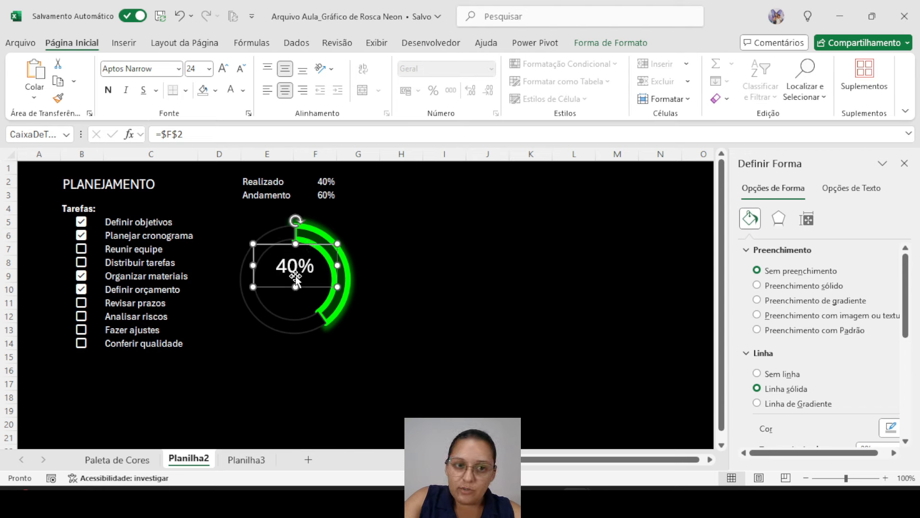
left_click(243, 91)
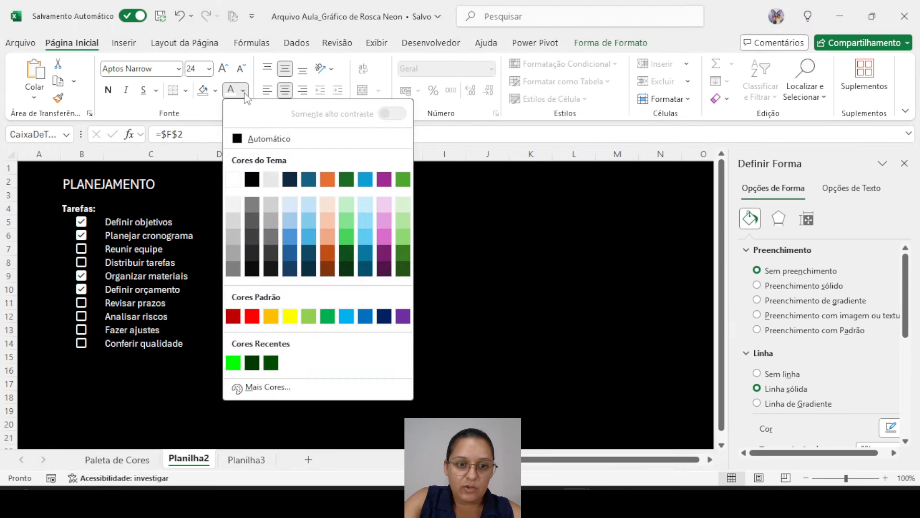
left_click(233, 362)
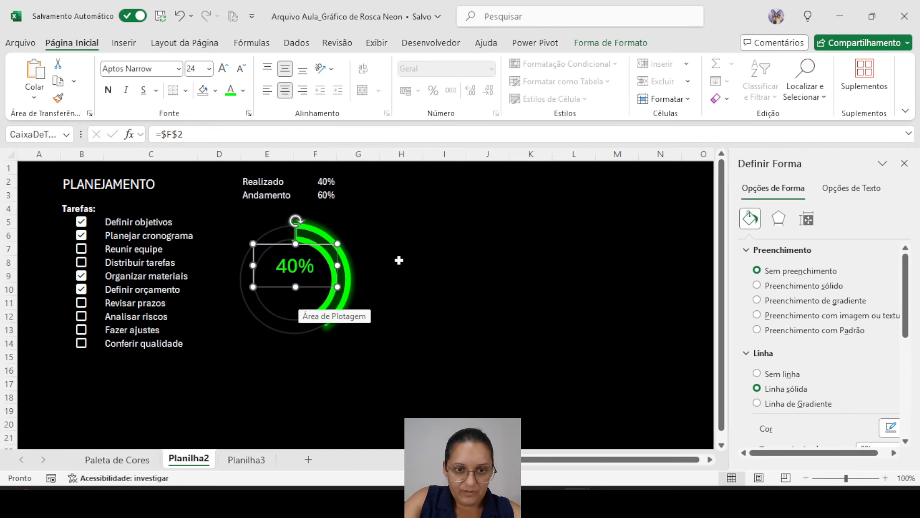
Step: Remove the outline from the percentage text box
left_click(605, 42)
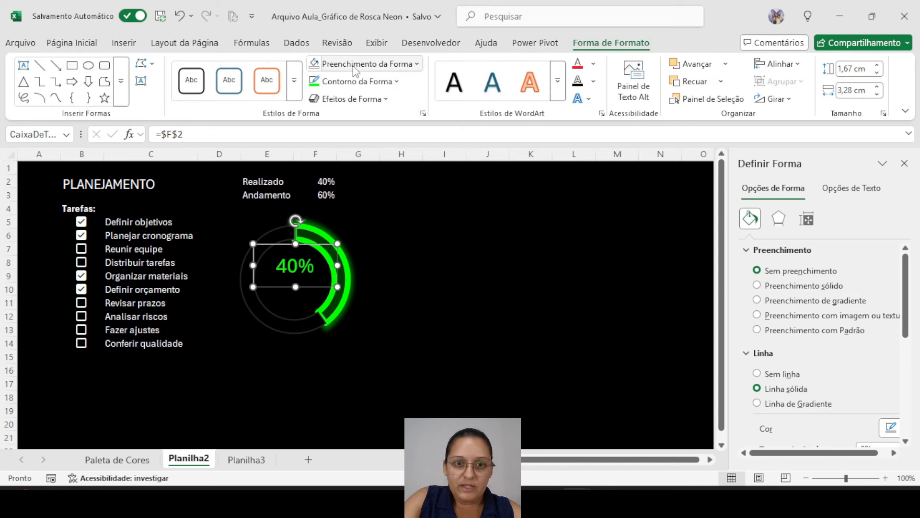
left_click(379, 82)
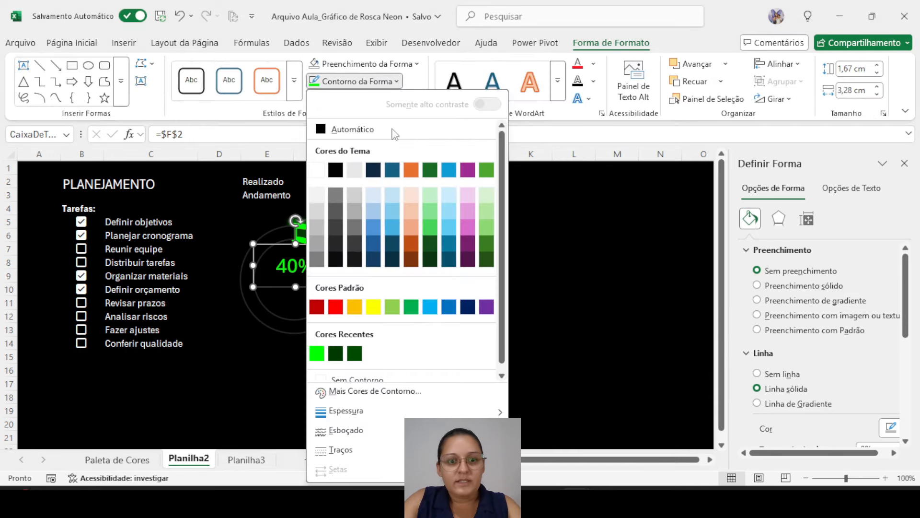
left_click(353, 379)
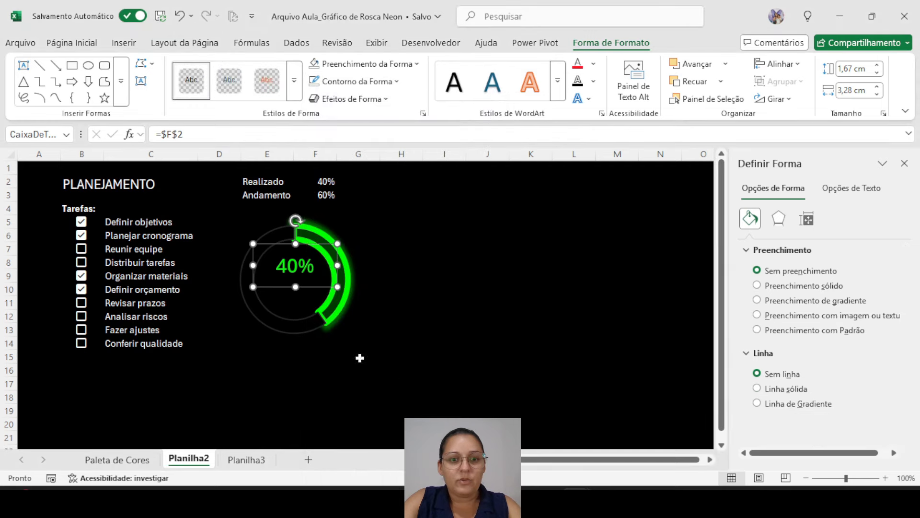
left_click(469, 295)
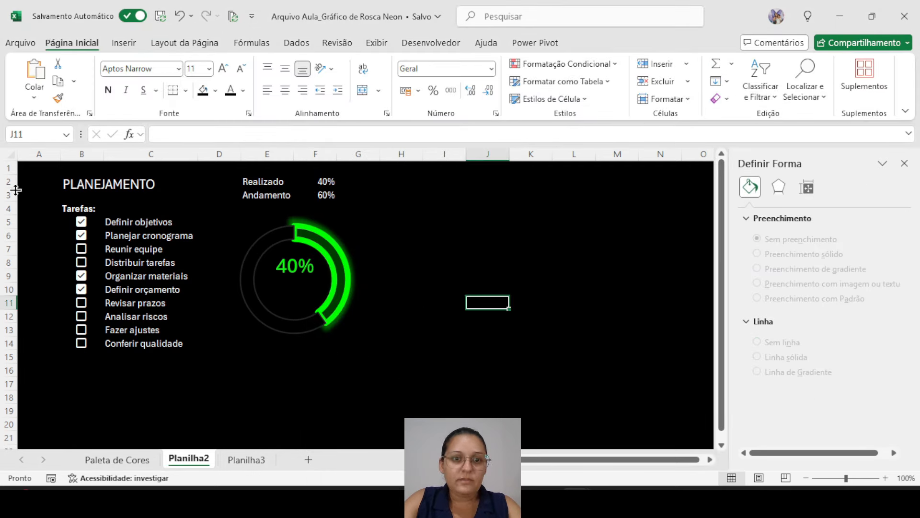
Step: Duplicate the percentage text box and place the copy directly below the original inside the doughnut
left_click(267, 274)
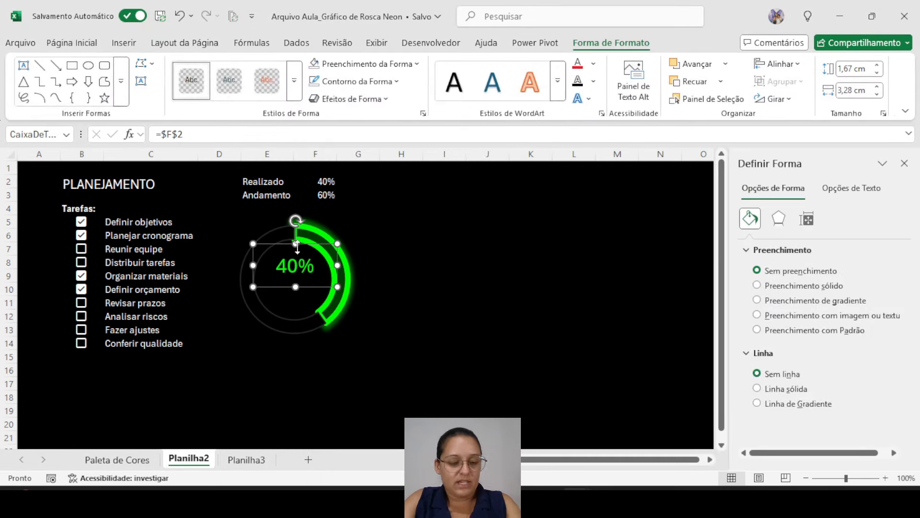
key("ctrl+d")
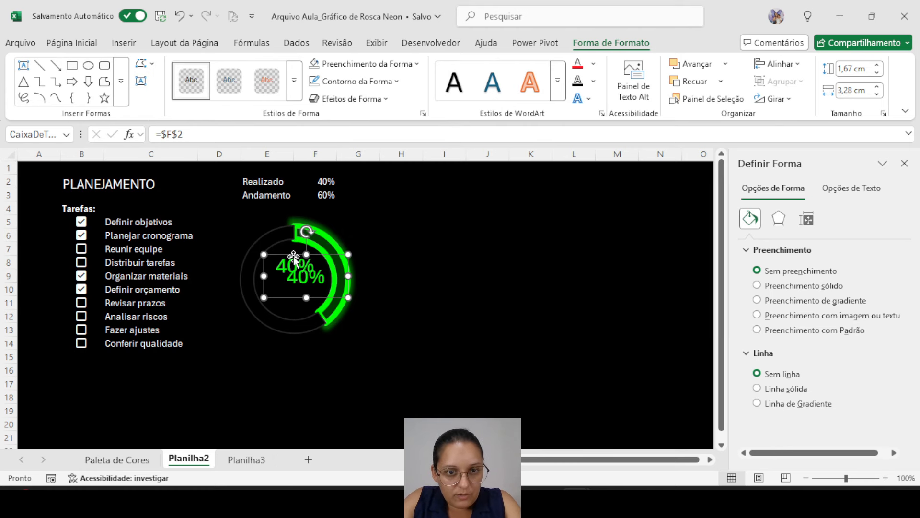
left_click_drag(294, 256, 283, 270)
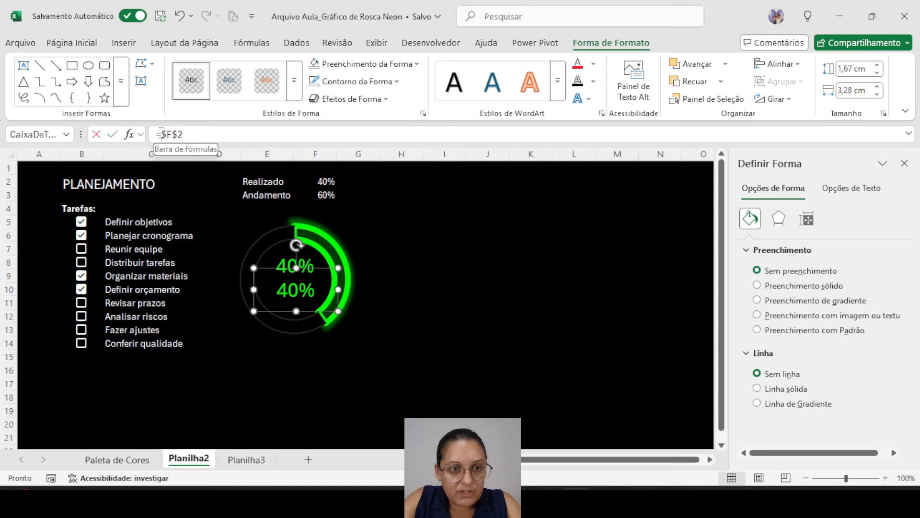
Step: Link the duplicated text box to the Realizado label with the formula =$E$2
left_click(215, 135)
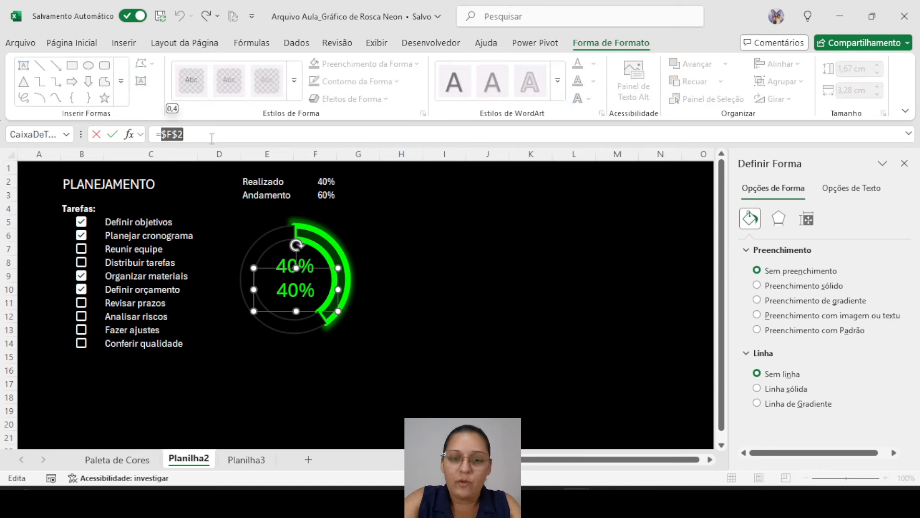
key("BackSpace")
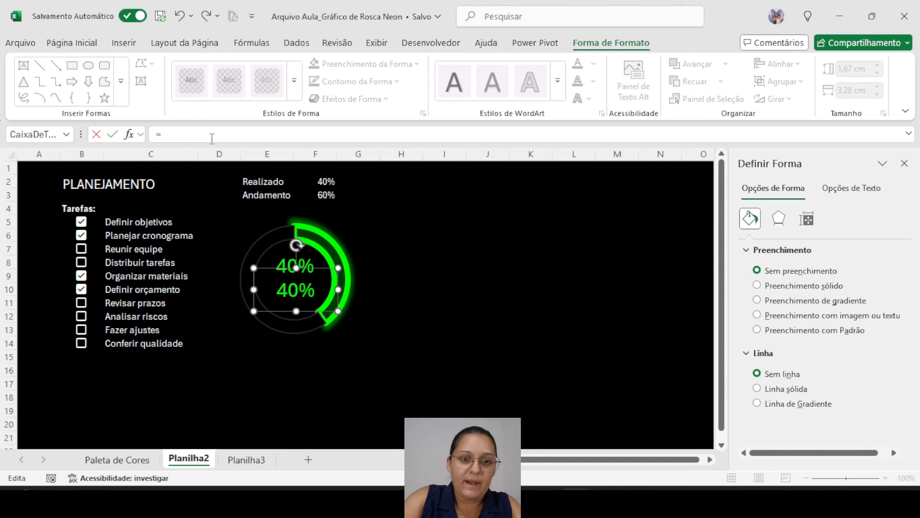
left_click(258, 183)
key("Return")
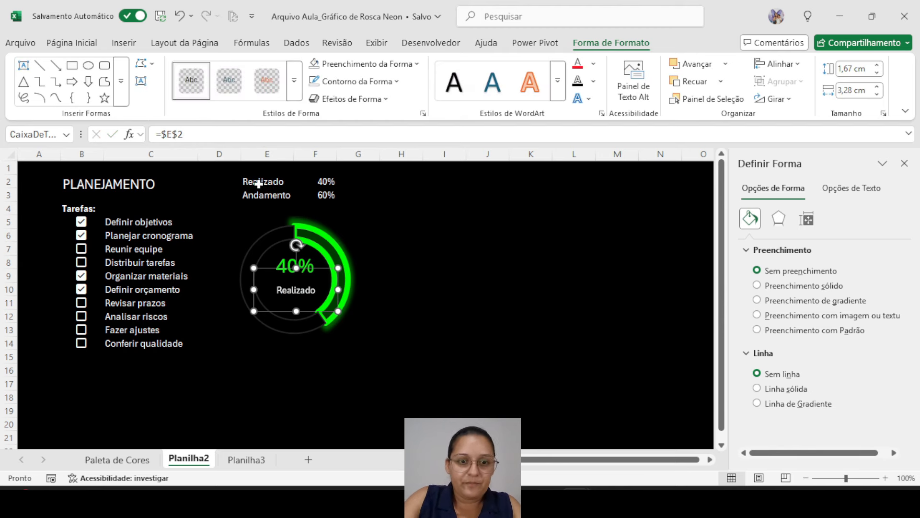
Step: Colour the Realizado text box's text neon green and move it slightly closer beneath the percentage
left_click(72, 46)
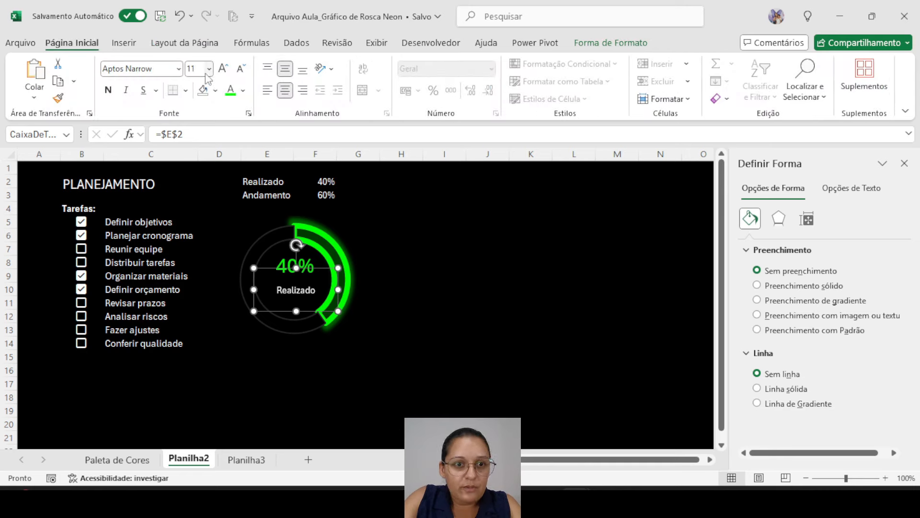
left_click(485, 314)
left_click(301, 270)
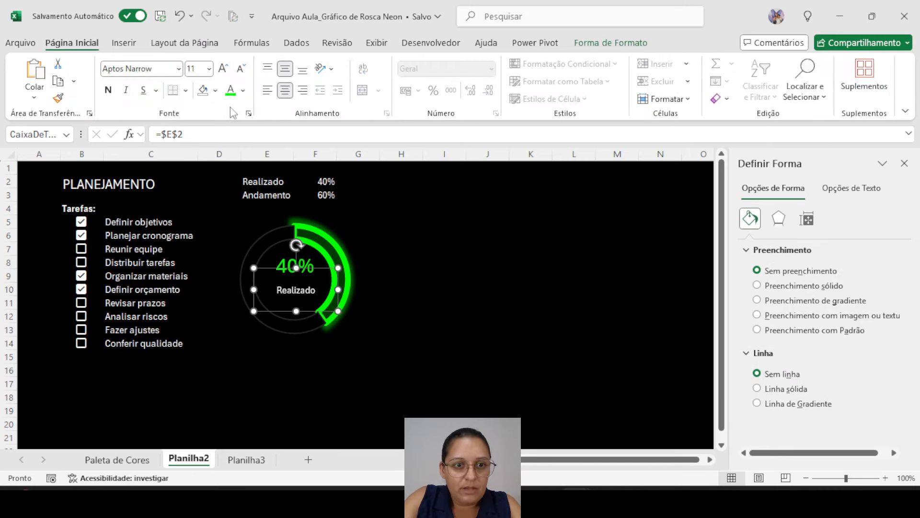
left_click(230, 90)
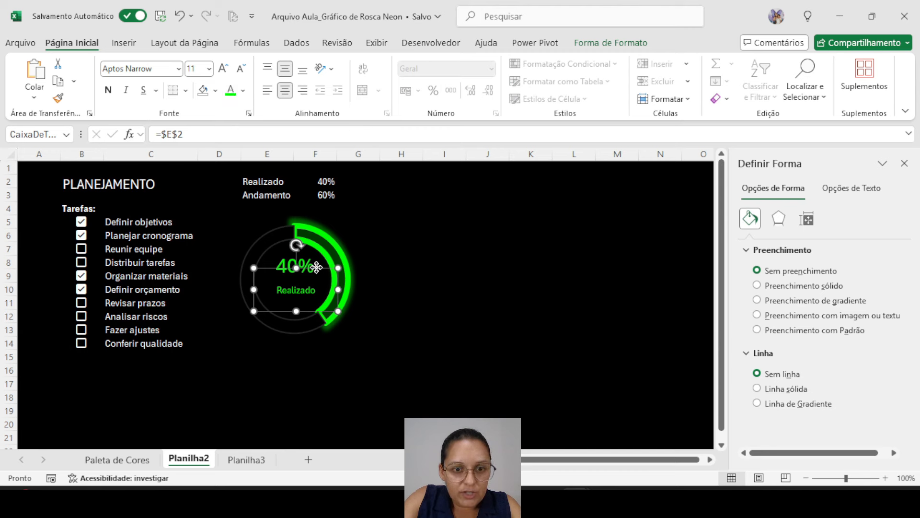
left_click_drag(317, 267, 309, 263)
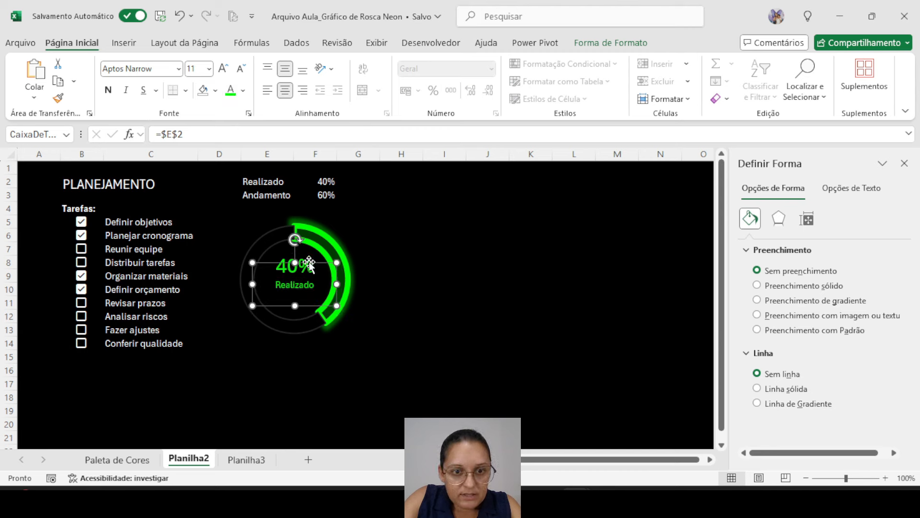
Step: Select the percentage and Realizado text boxes together and shift them slightly down to centre them in the doughnut
left_click(488, 274)
left_click(287, 266)
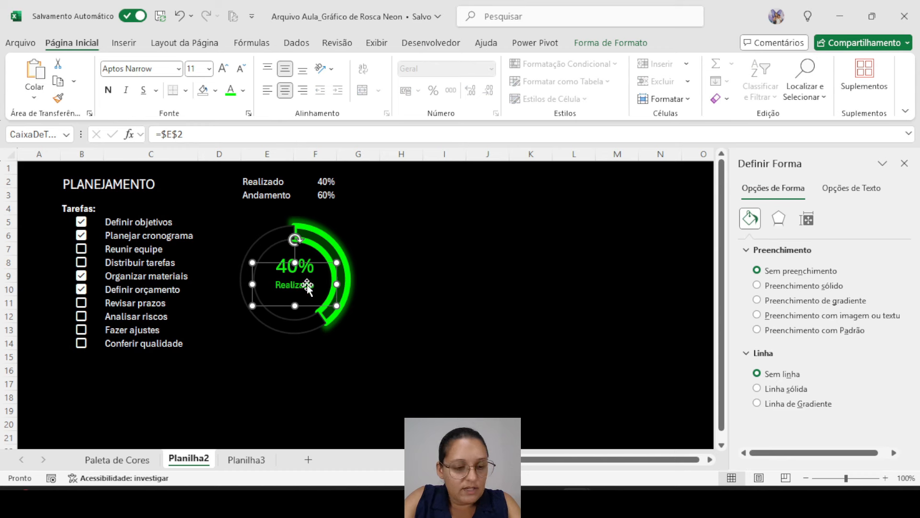
left_click(285, 254)
key("Escape")
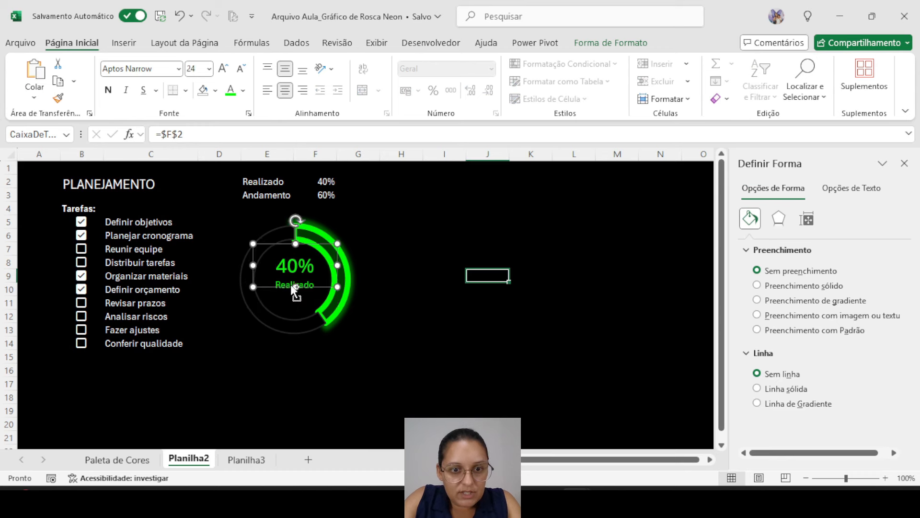
left_click(286, 288)
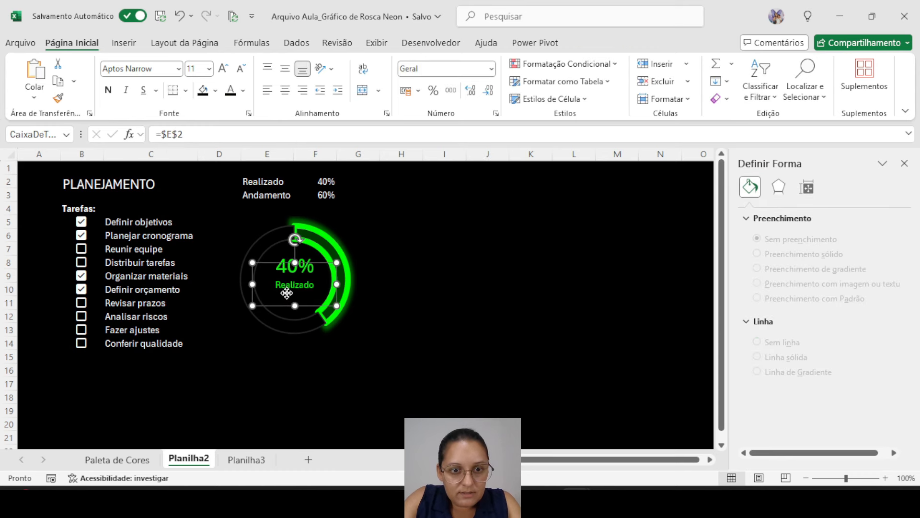
left_click(283, 256, "shift")
left_click_drag(285, 283, 285, 286)
left_click(437, 289)
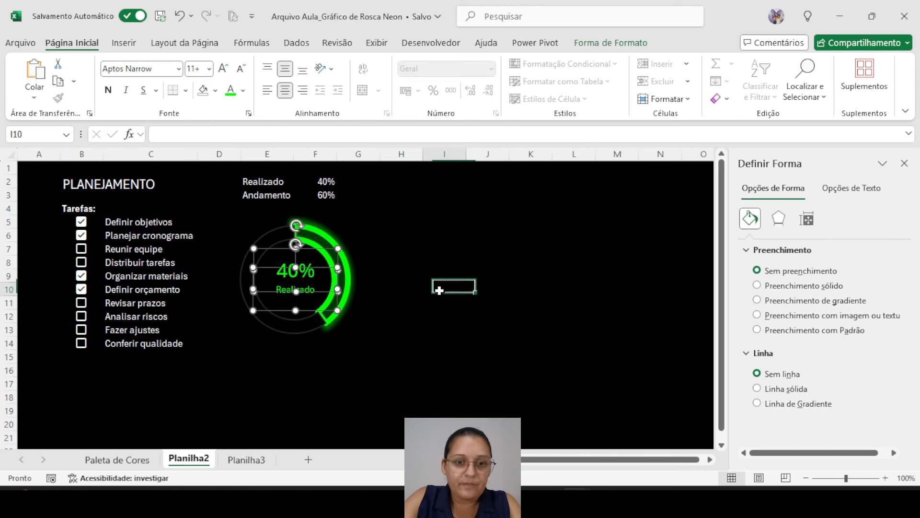
Step: Hide the Realizado and Andamento labels and percentages in E2:F3 against the background with the black font colour
left_click_drag(263, 181, 313, 194)
left_click(231, 91)
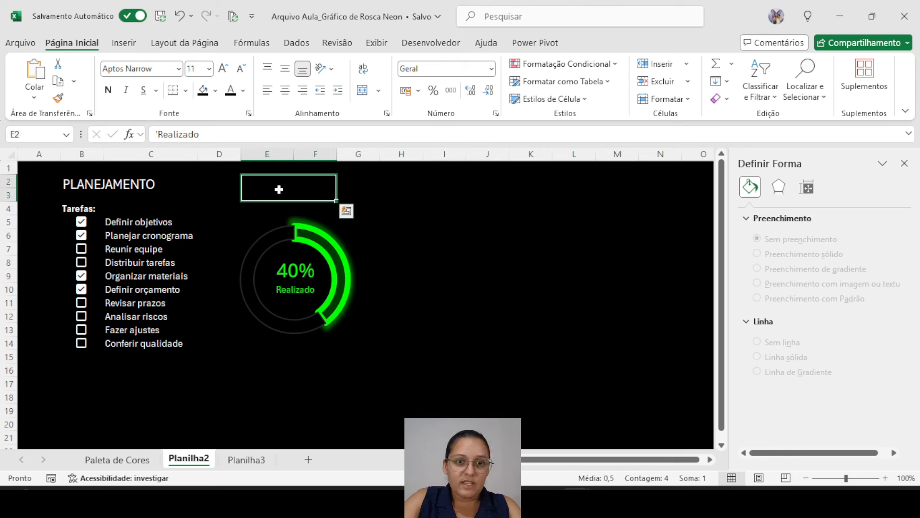
left_click(434, 239)
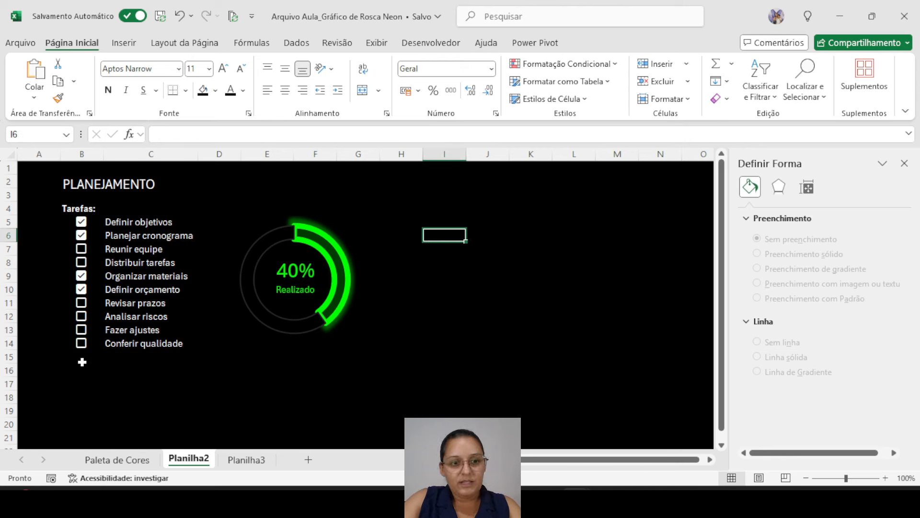
Step: Tick the six unfinished checklist tasks: Reunir equipe, Distribuir tarefas, Revisar prazos, Analisar riscos, Fazer ajustes and Conferir qualidade
left_click(81, 249)
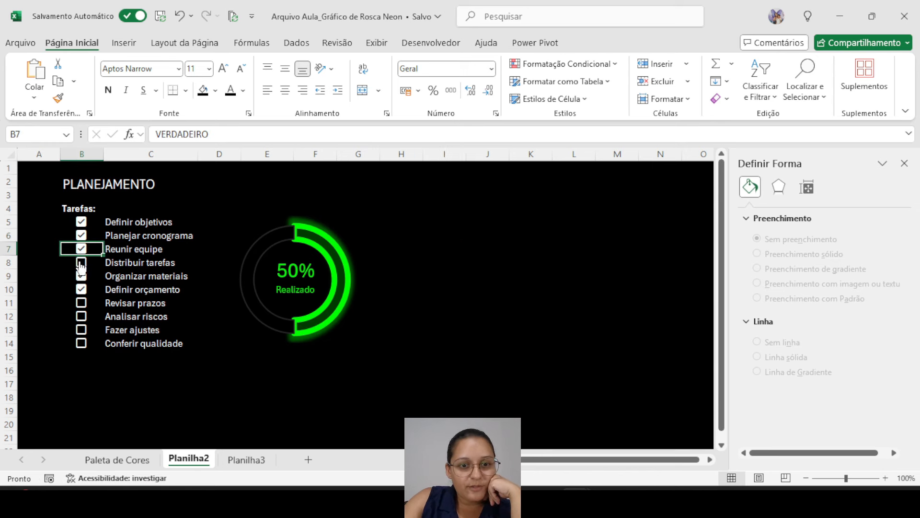
left_click(81, 262)
left_click(81, 303)
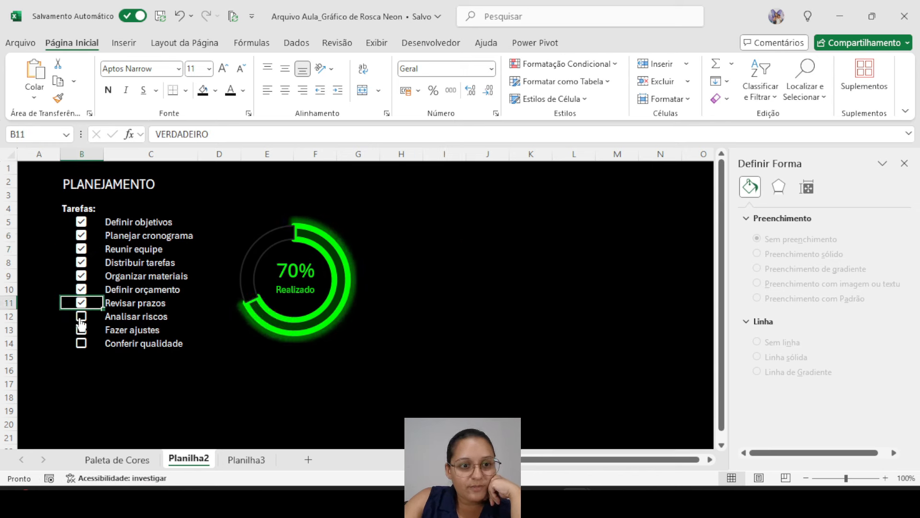
left_click(81, 316)
left_click(81, 330)
left_click(81, 343)
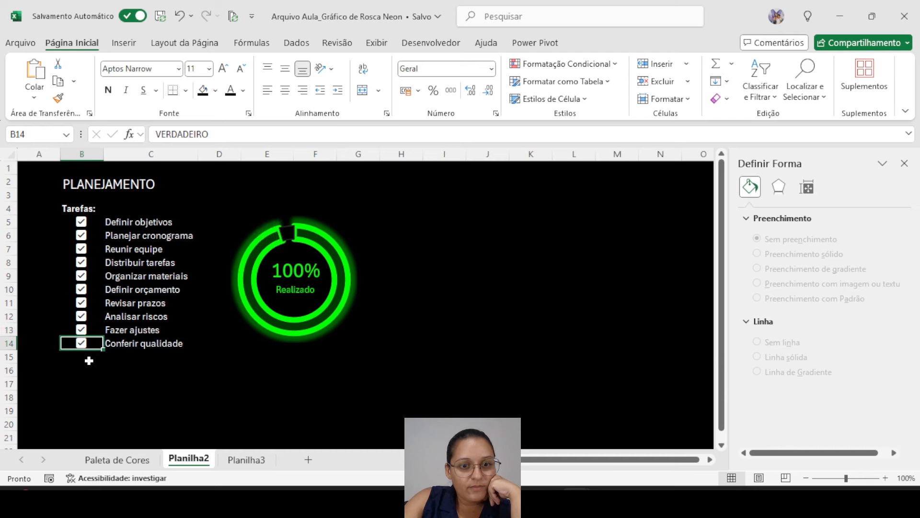
Step: Untick Definir objetivos, Planejar cronograma and Distribuir tarefas in the checklist
left_click(81, 223)
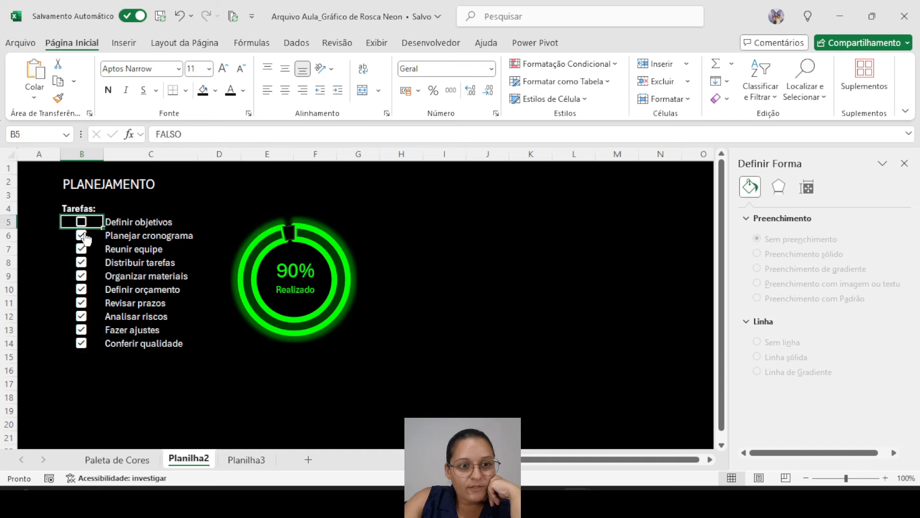
left_click(81, 235)
left_click(81, 262)
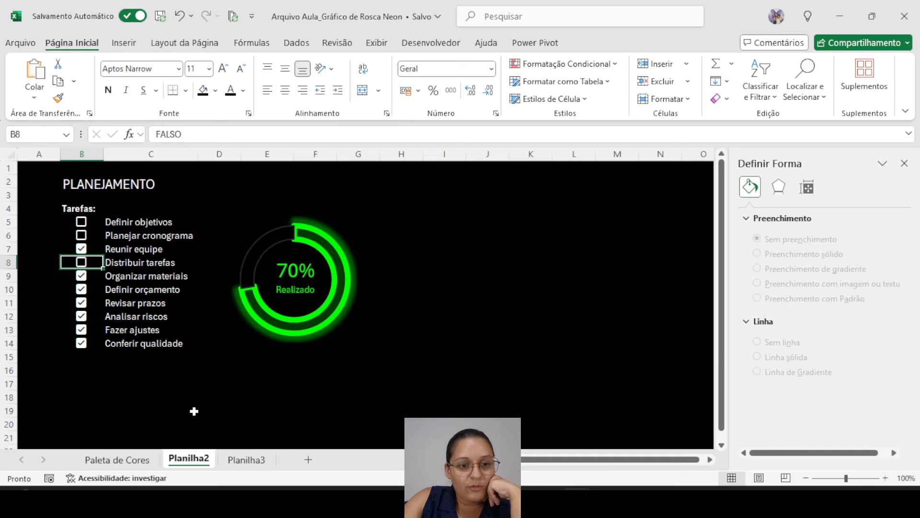
Step: Rename the Planilha2 sheet as Verde
double_click(195, 458)
type("Verde")
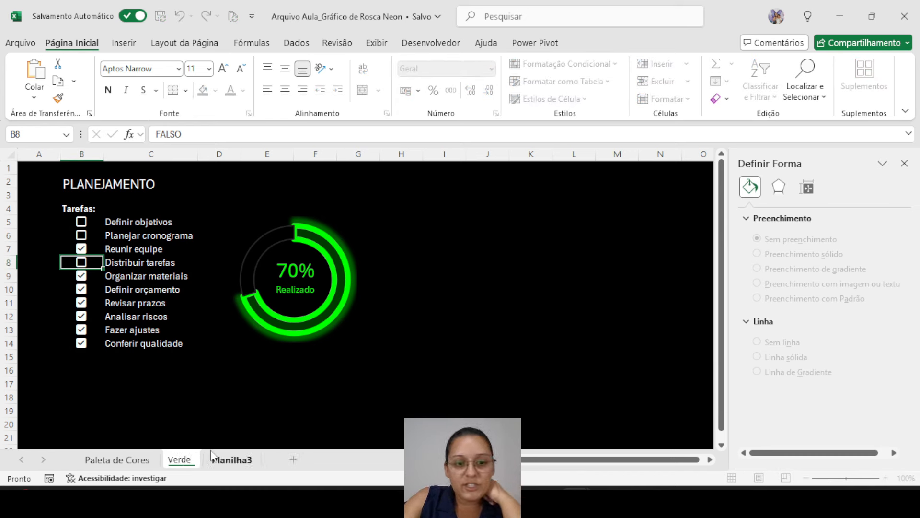
left_click(219, 410)
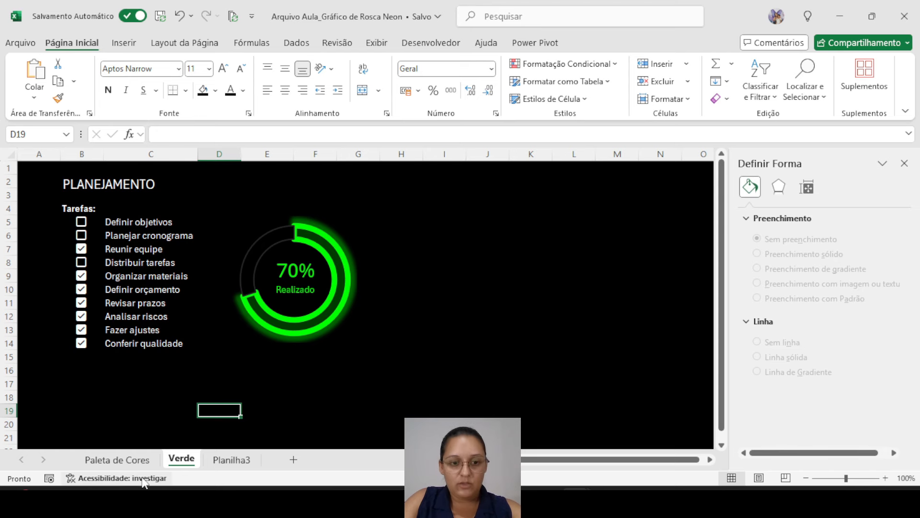
key("Left")
Step: Create a copy of the Verde sheet at the end of the workbook and name it Amarelo
right_click(181, 458)
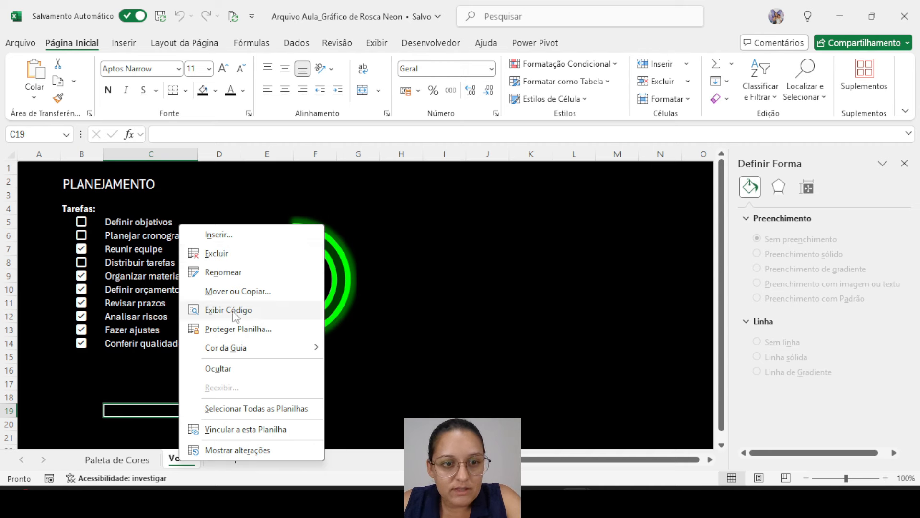
left_click(233, 292)
left_click(152, 306)
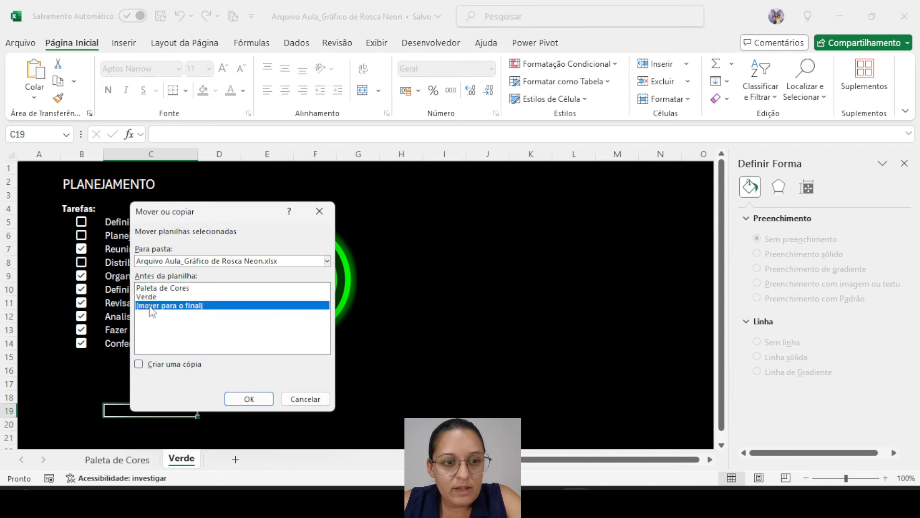
left_click(172, 364)
left_click(249, 399)
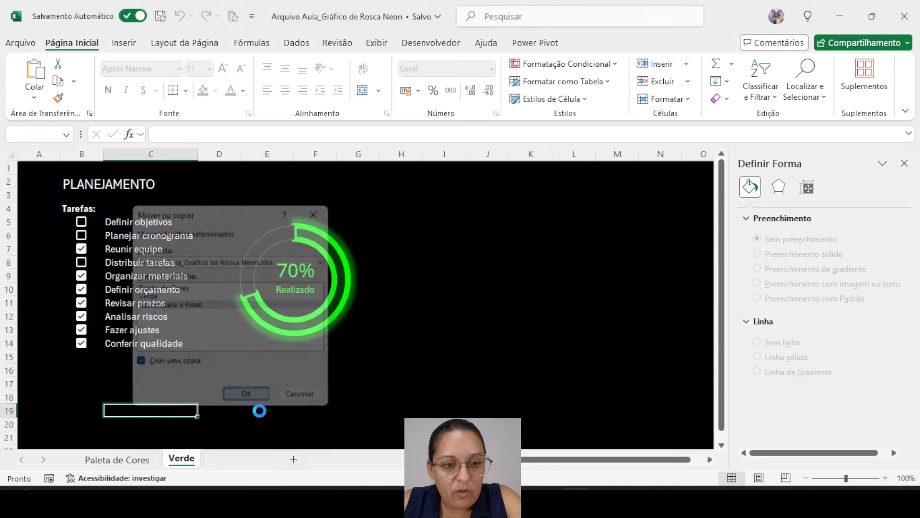
double_click(240, 461)
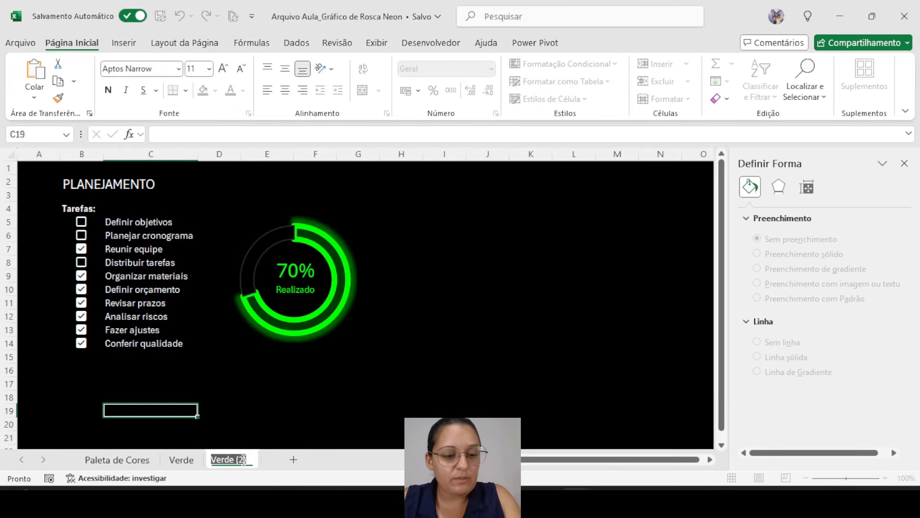
type("Amarelo")
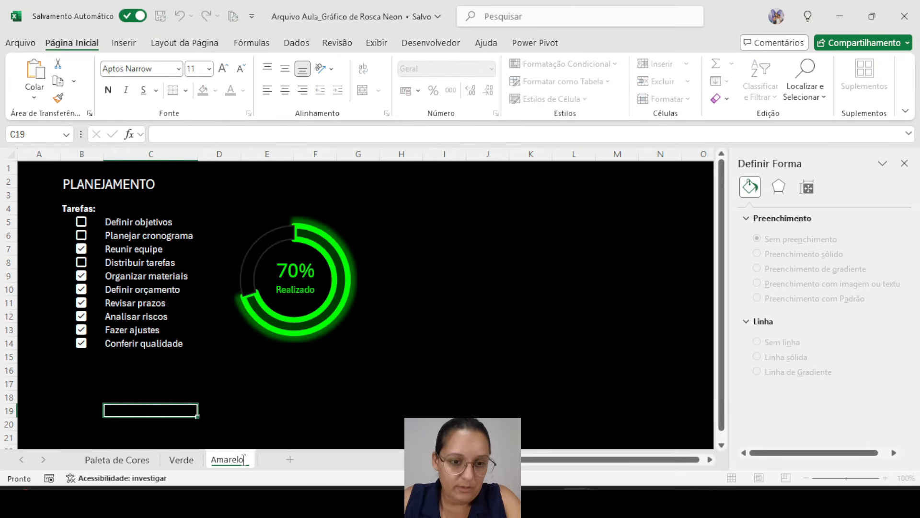
left_click(207, 402)
Step: Copy the yellow hex code #DCFF0D from the Amarelo row of the Paleta de Cores sheet
left_click(131, 457)
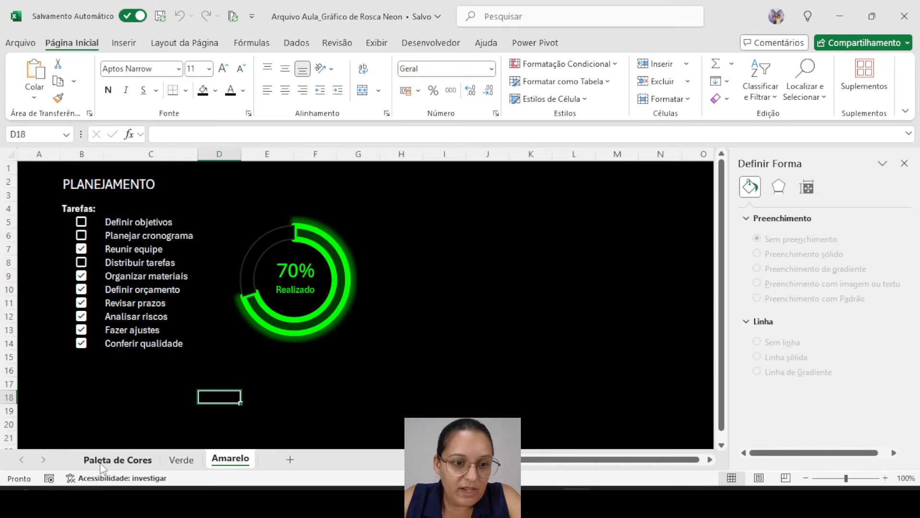
left_click(154, 235)
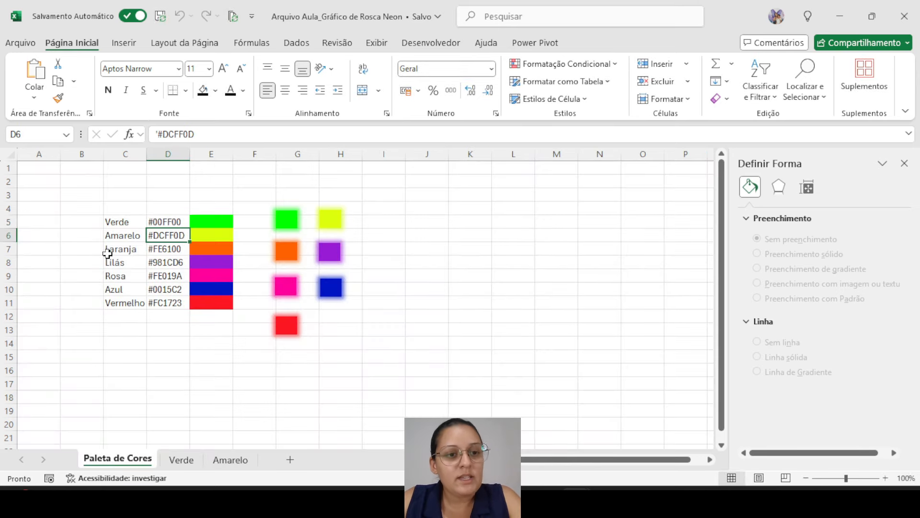
left_click_drag(197, 134, 159, 136)
key("ctrl+c")
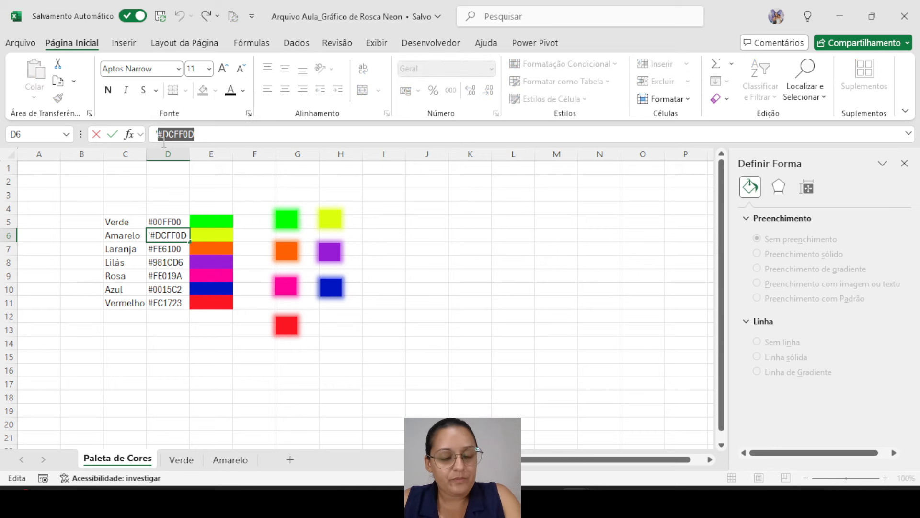
left_click(211, 370)
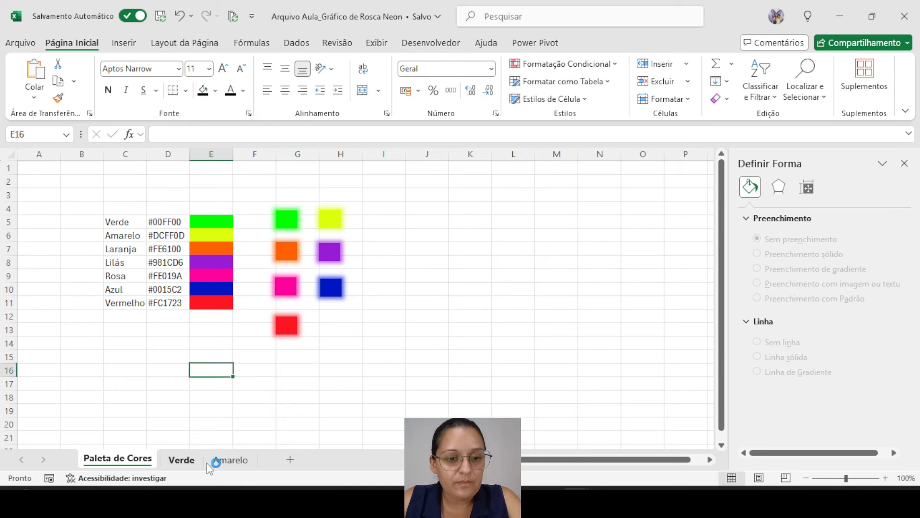
Step: On the Amarelo sheet, fill only the completed slice of the doughnut with the copied custom colour #DCFF0D
left_click(228, 461)
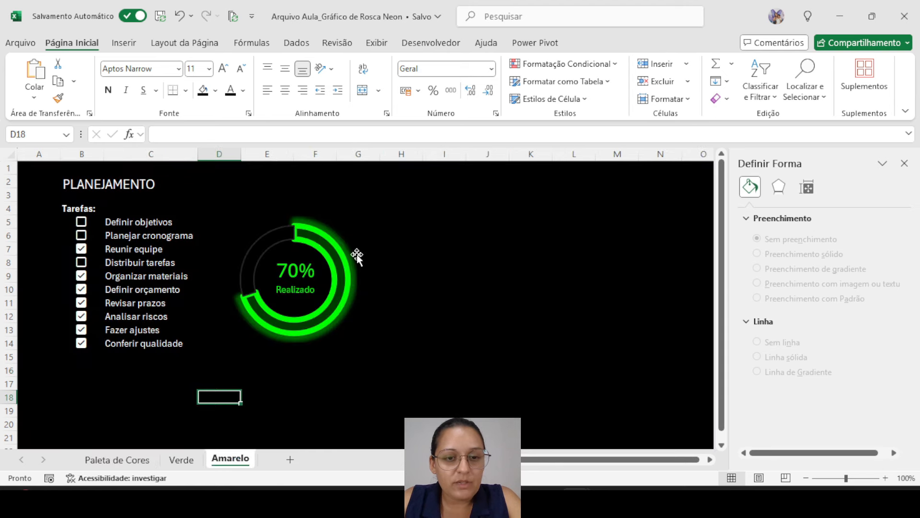
left_click(312, 241)
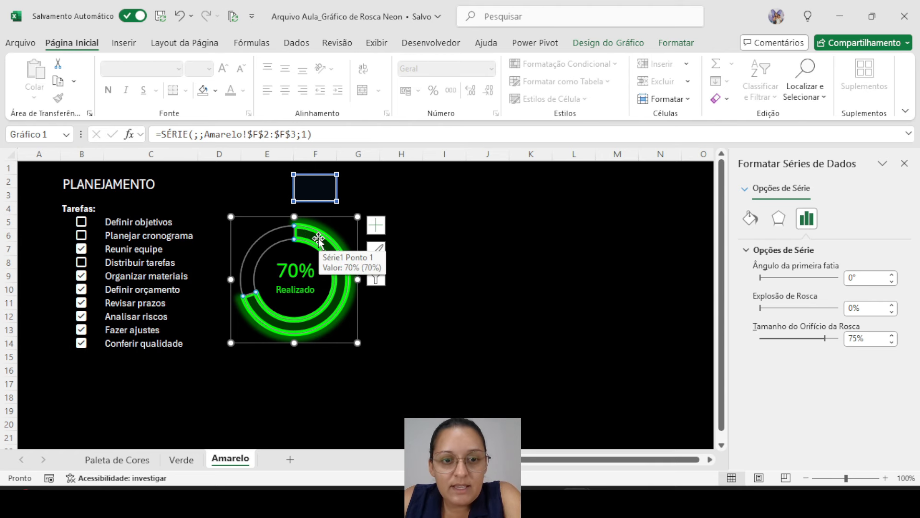
left_click(319, 239)
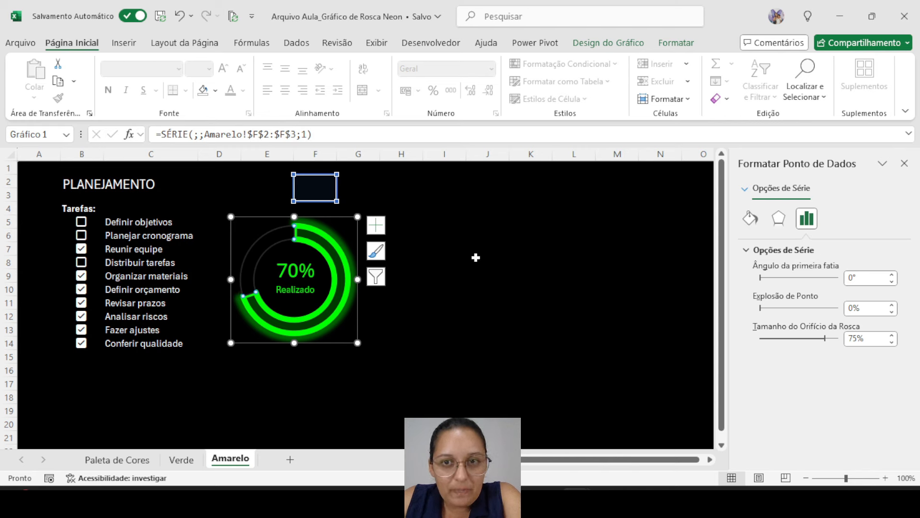
left_click(679, 44)
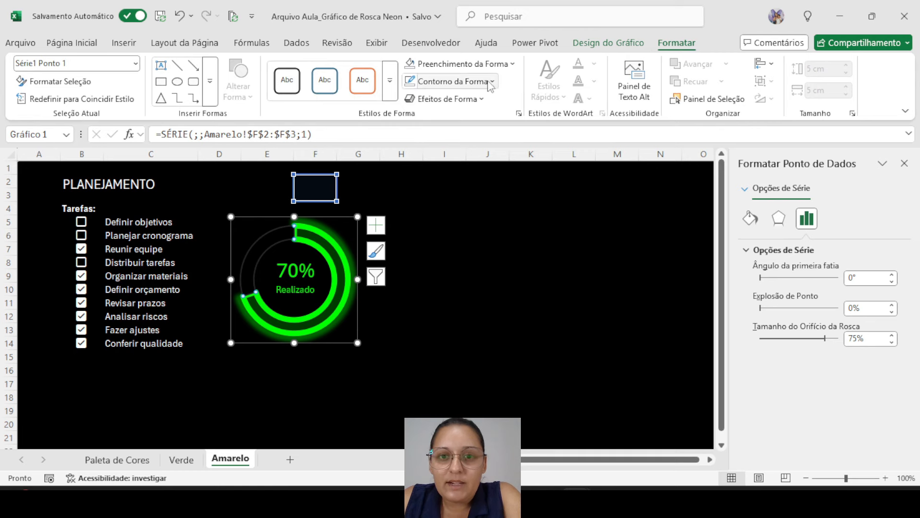
left_click(480, 67)
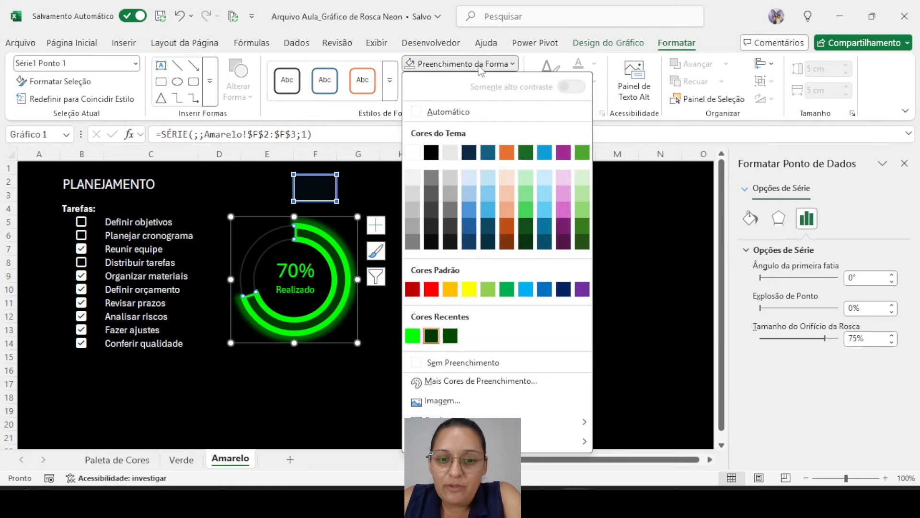
left_click(475, 376)
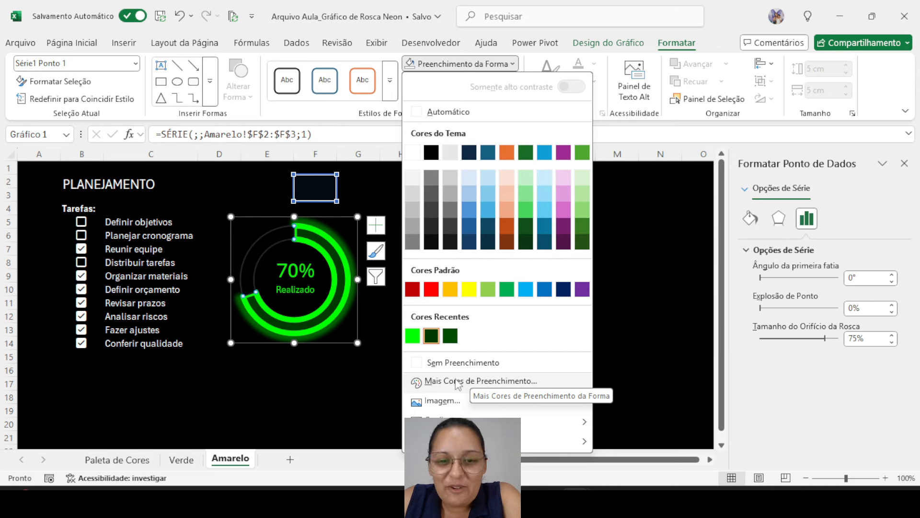
left_click(469, 381)
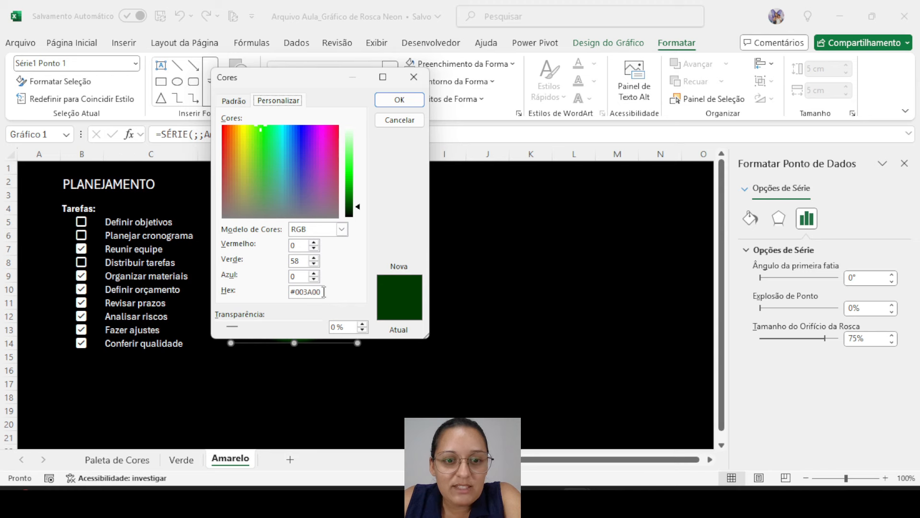
left_click_drag(305, 289, 286, 297)
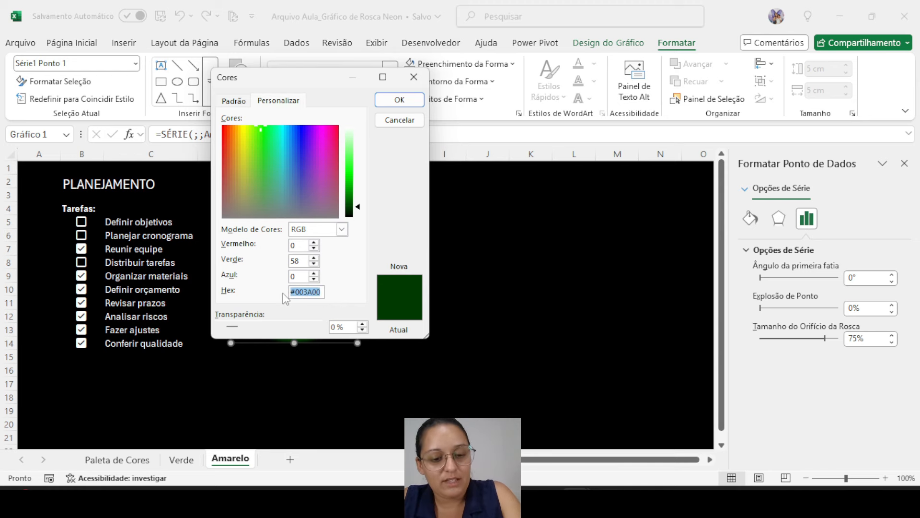
key("ctrl+v")
left_click(396, 101)
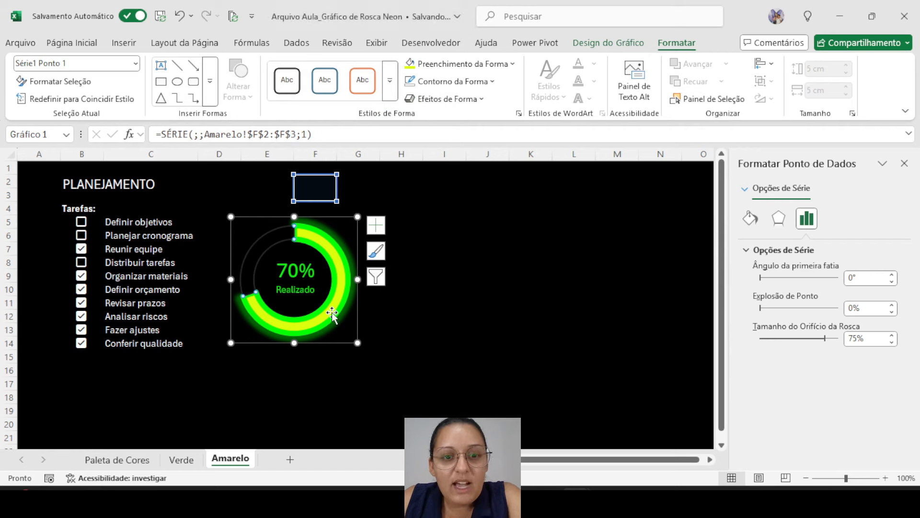
Step: Darken the completed slice's fill to #3E4800 and give its outline the bright neon yellow from the recent colours
left_click(449, 64)
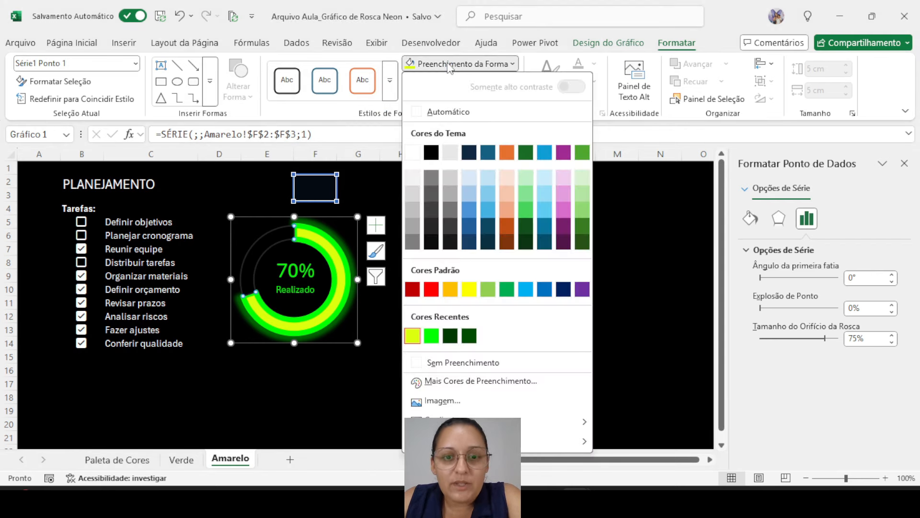
left_click(451, 382)
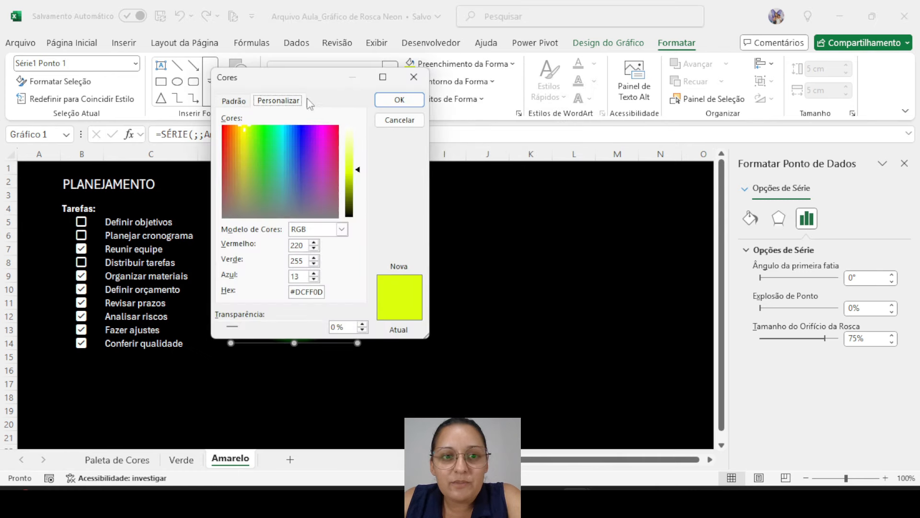
left_click_drag(360, 171, 358, 204)
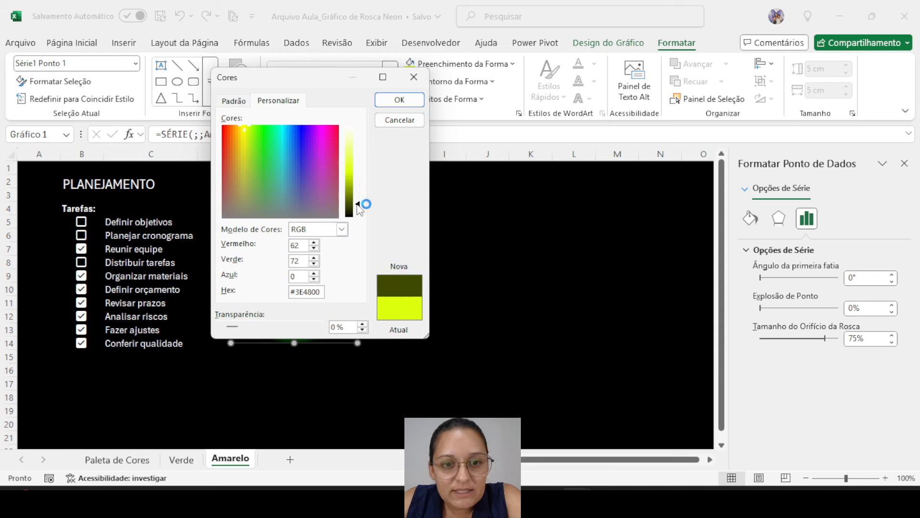
left_click(401, 99)
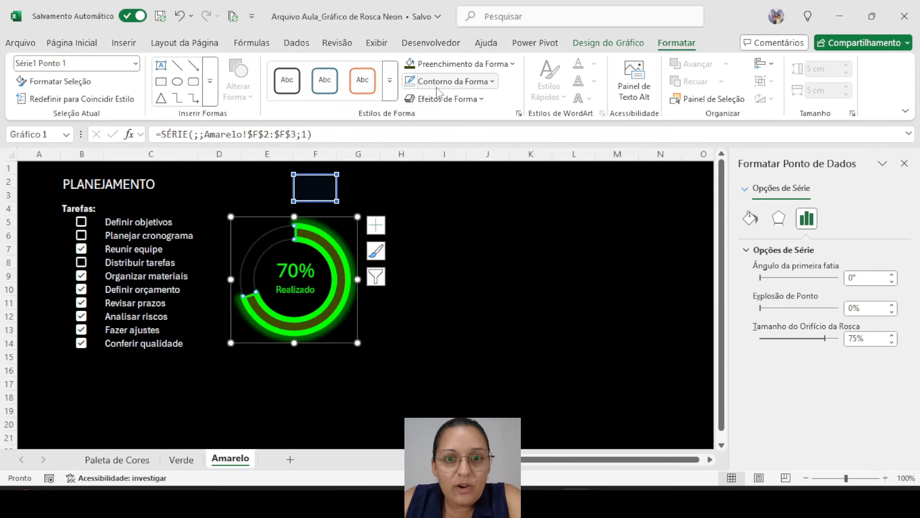
left_click(440, 83)
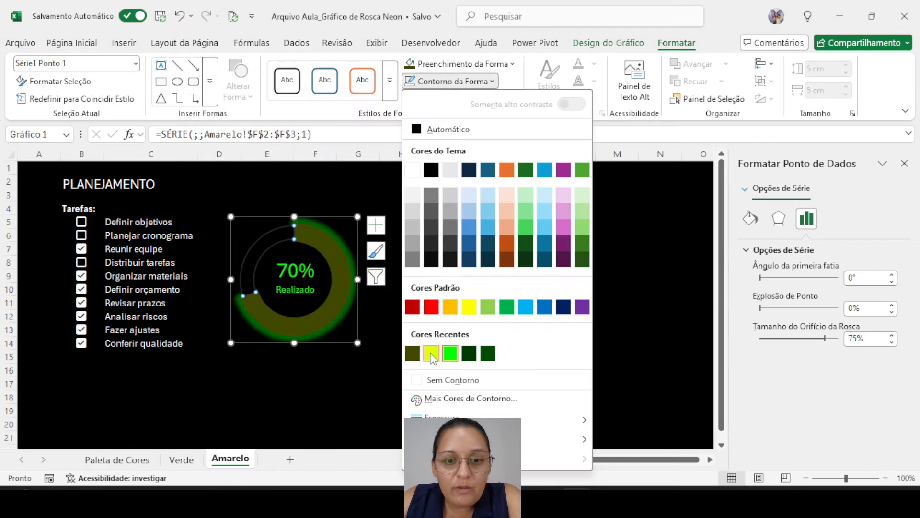
left_click(432, 355)
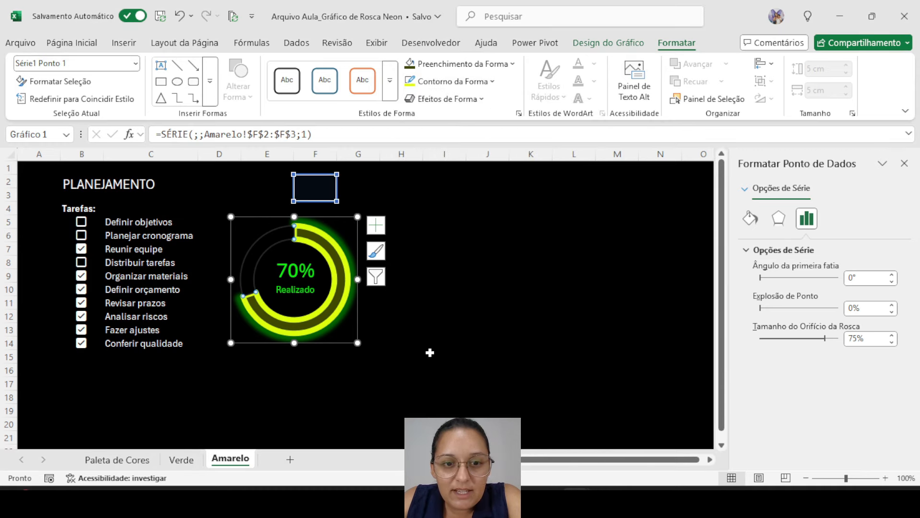
Step: Try to apply a preset shadow effect to the completed slice of the doughnut
left_click(455, 100)
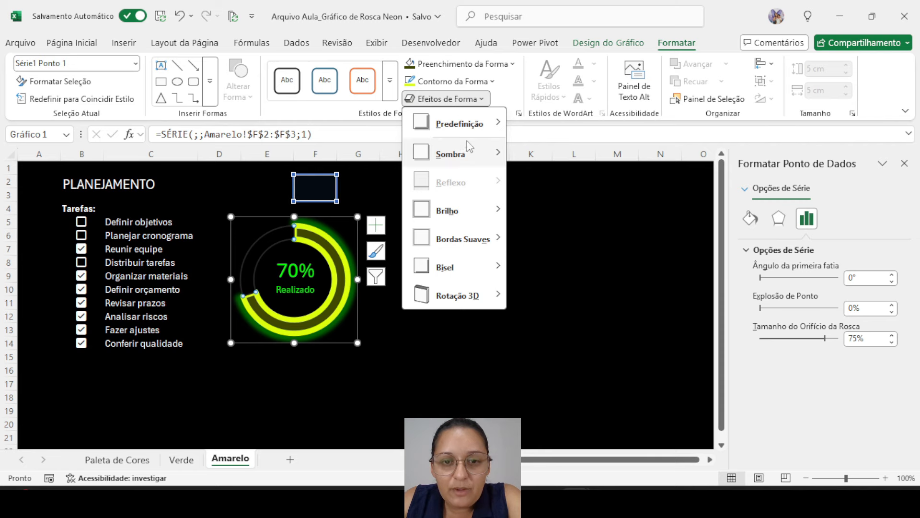
left_click(450, 154)
left_click(671, 272)
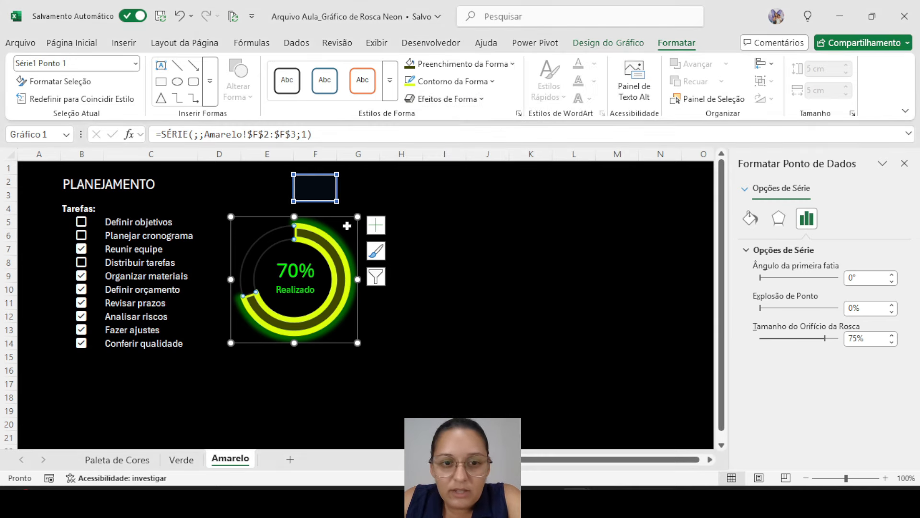
left_click(390, 280)
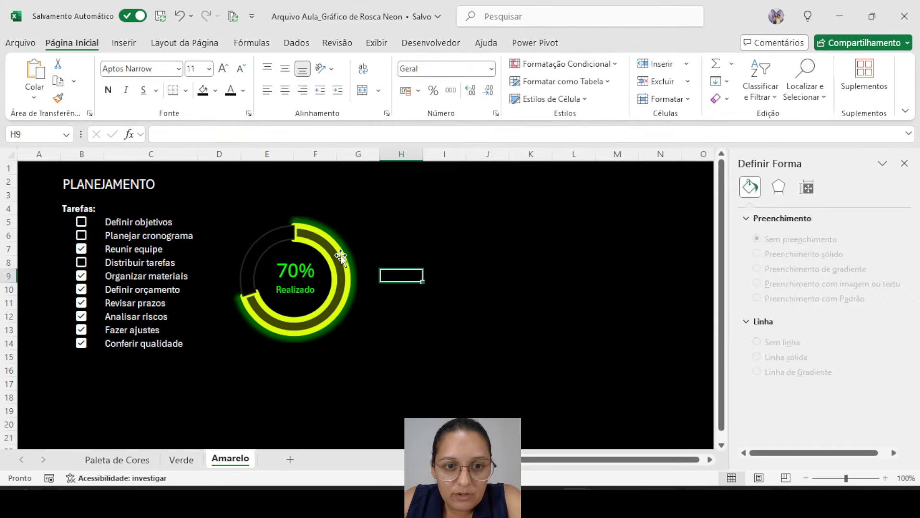
Step: Change the shadow colour of the doughnut's completed slice to the bright neon yellow from the recent colours
left_click(330, 242)
left_click(328, 236)
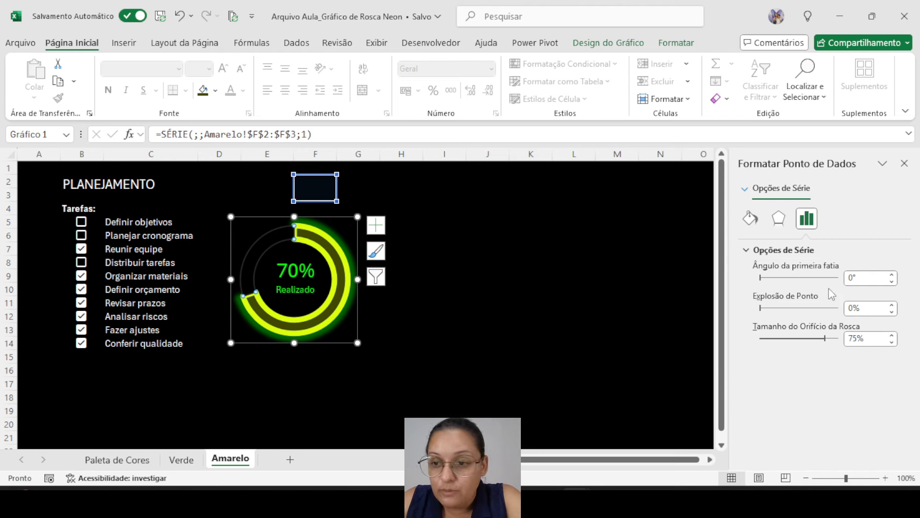
left_click(777, 220)
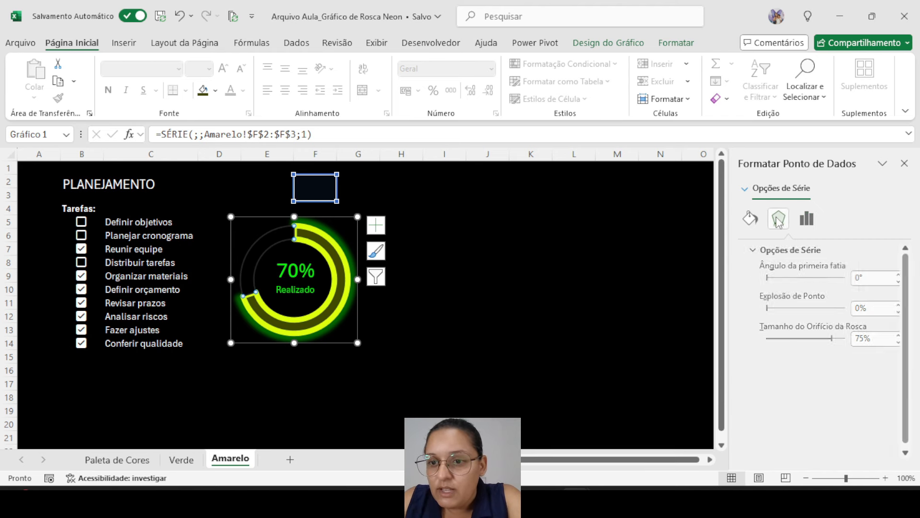
left_click(892, 293)
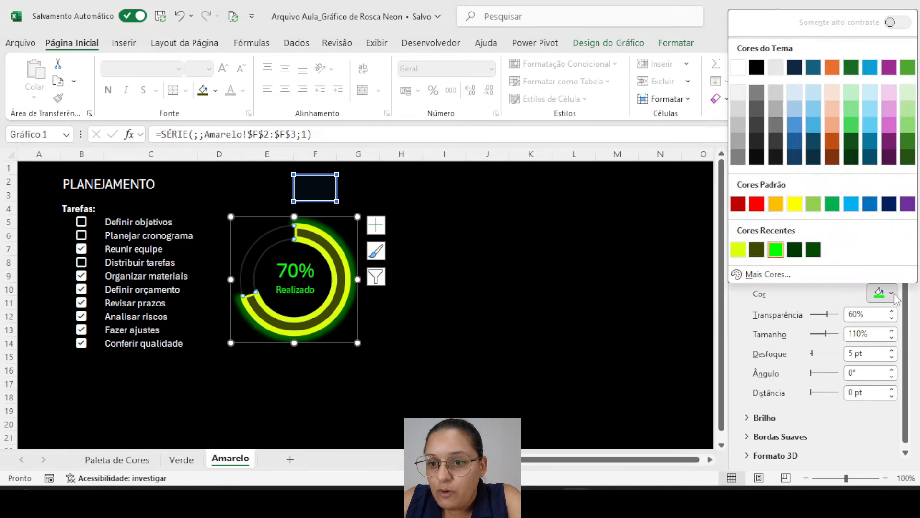
left_click(738, 249)
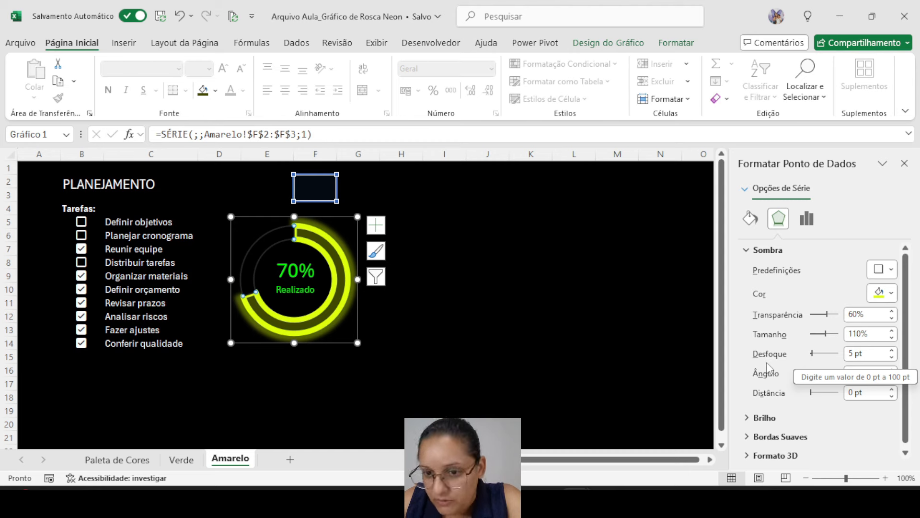
Step: Recolour the Realizado label and the percentage text in the doughnut's centre with the recent bright neon yellow
left_click(303, 276)
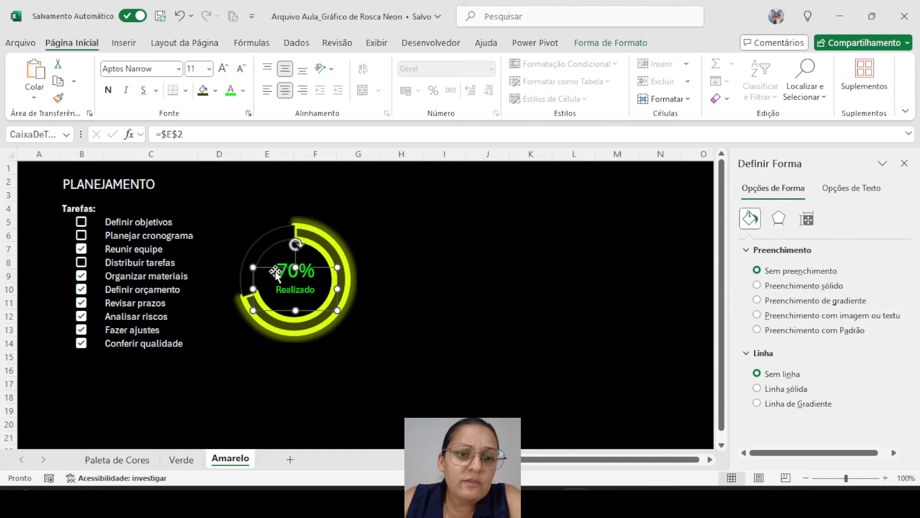
left_click(242, 90)
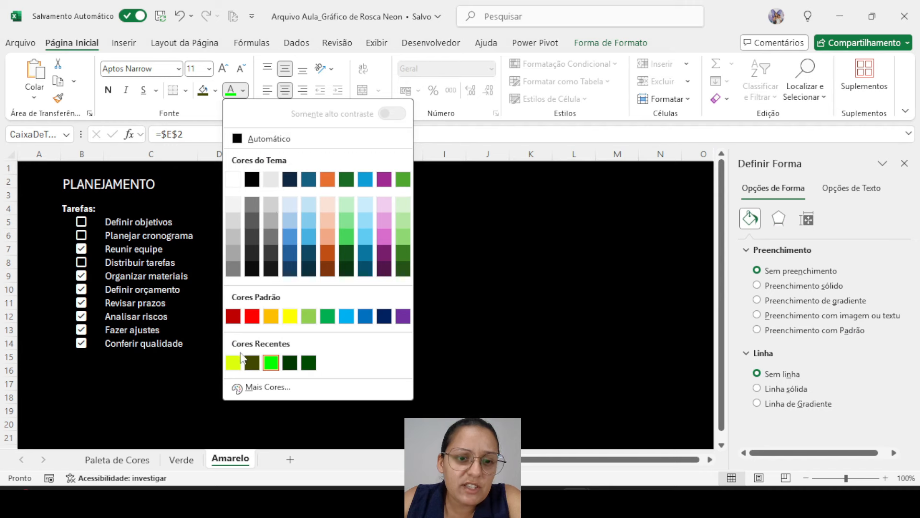
left_click(234, 363)
left_click(270, 248)
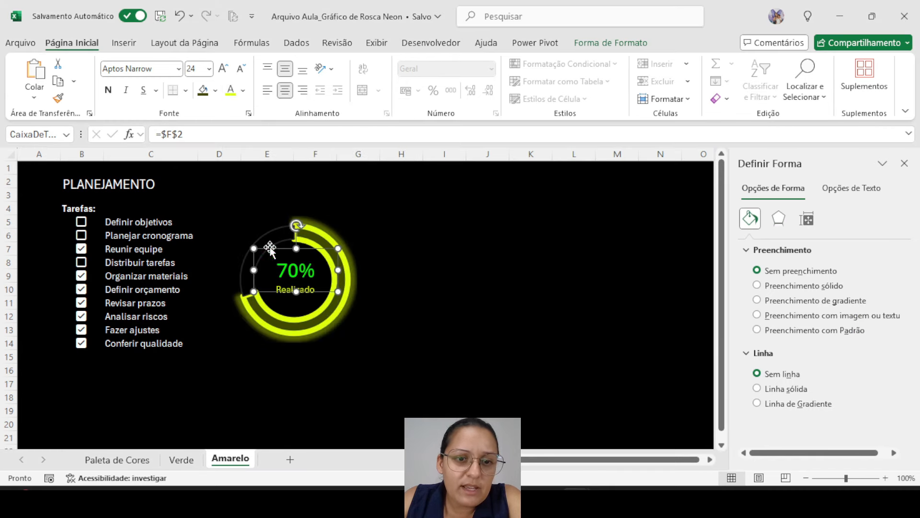
left_click(231, 90)
left_click(490, 239)
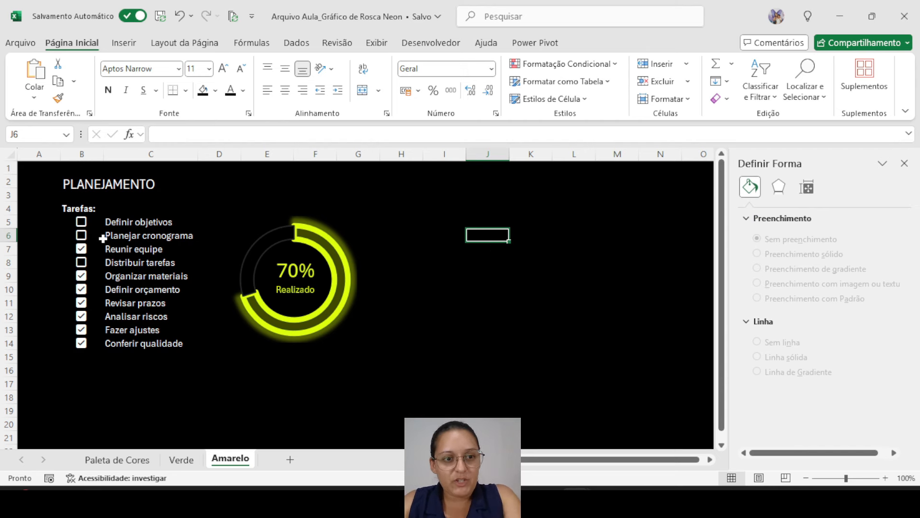
Step: Tick the Planejar cronograma and Definir objetivos tasks on the Amarelo sheet, and compare its chart with the Verde sheet's
left_click(83, 236)
left_click(81, 221)
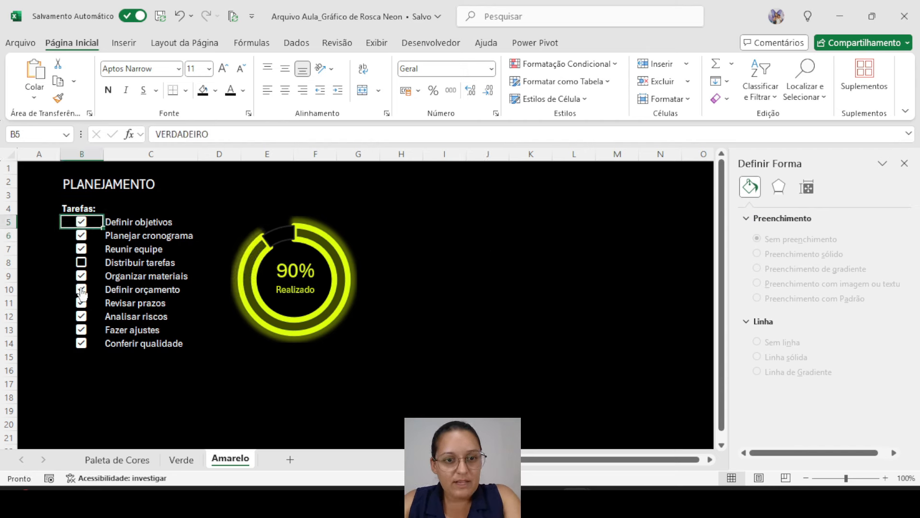
left_click(183, 461)
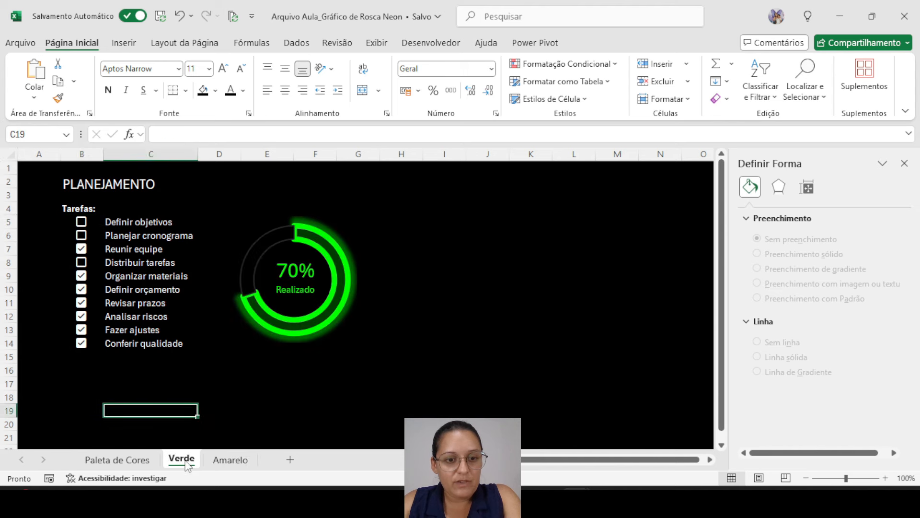
left_click(230, 461)
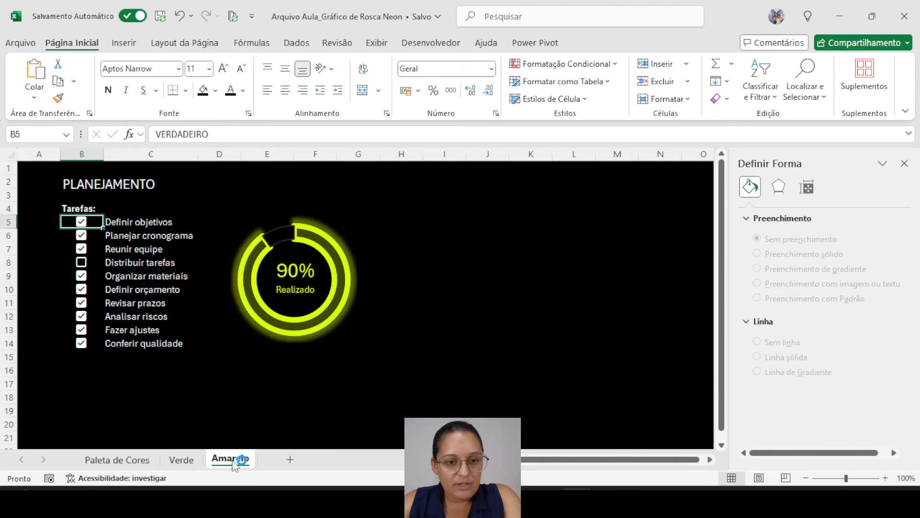
Step: Create a copy of the Amarelo sheet at the end of the workbook
right_click(233, 464)
left_click(269, 292)
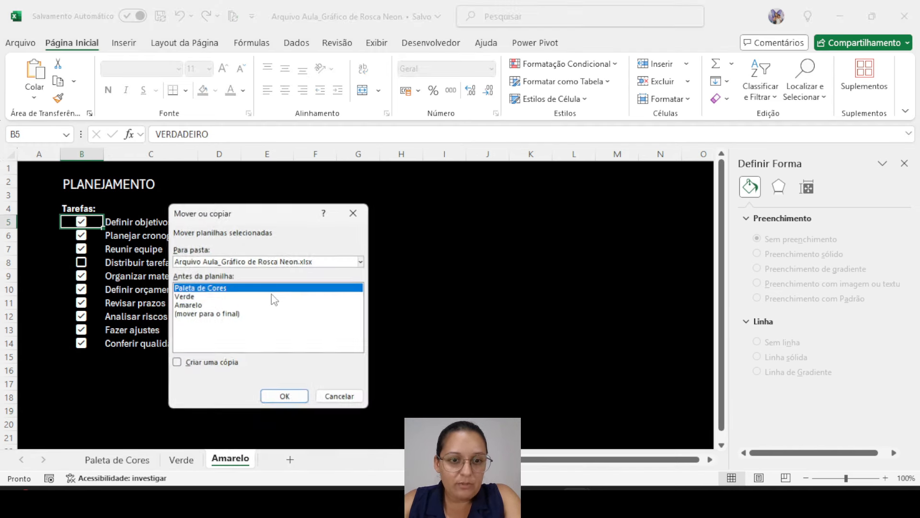
left_click(176, 364)
left_click(194, 315)
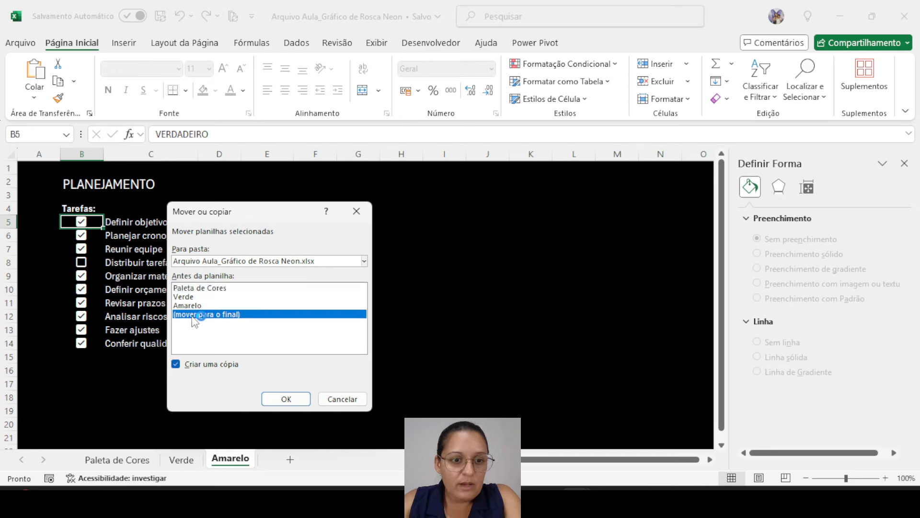
left_click(301, 400)
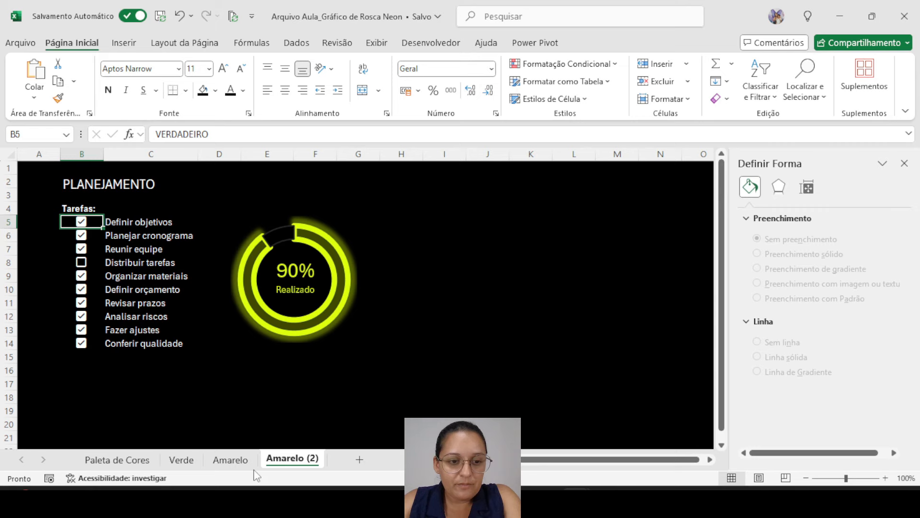
Step: Check the next colour on the Paleta de Cores sheet and rename the copied sheet as Laranja
left_click(116, 461)
left_click(292, 461)
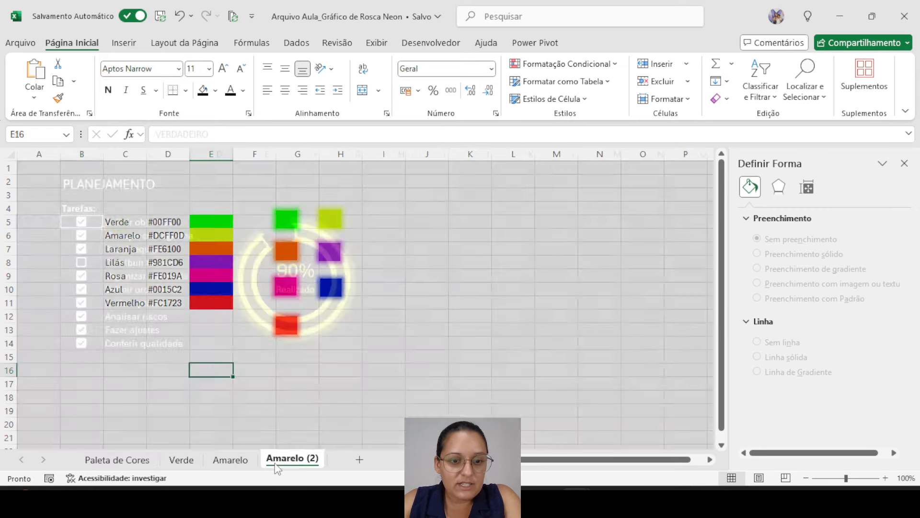
type("L")
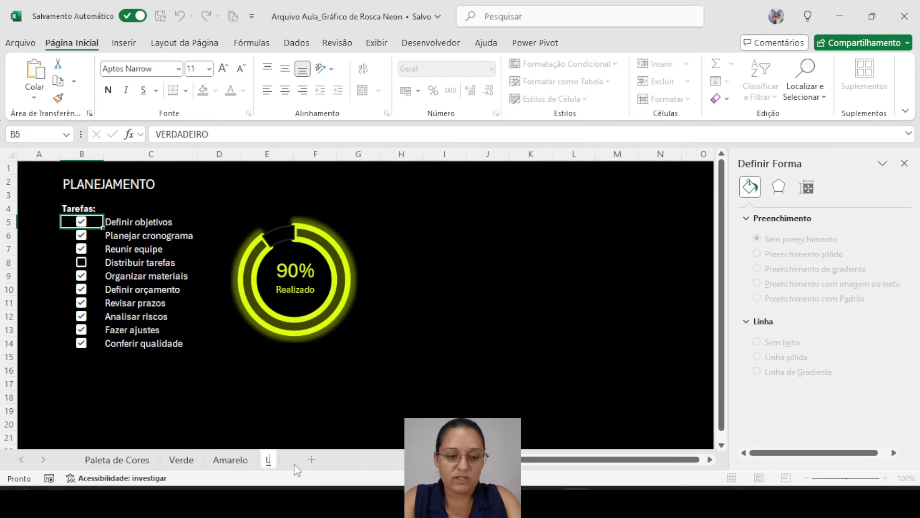
type("aranja")
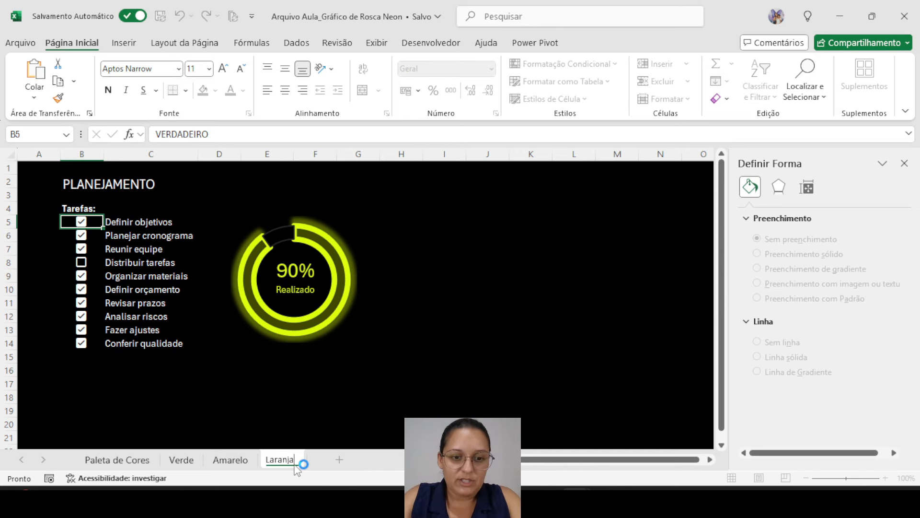
left_click(302, 372)
Step: Copy the orange hex code #FE6100 from the Laranja row of the Paleta de Cores sheet and return to the Laranja sheet
left_click(118, 459)
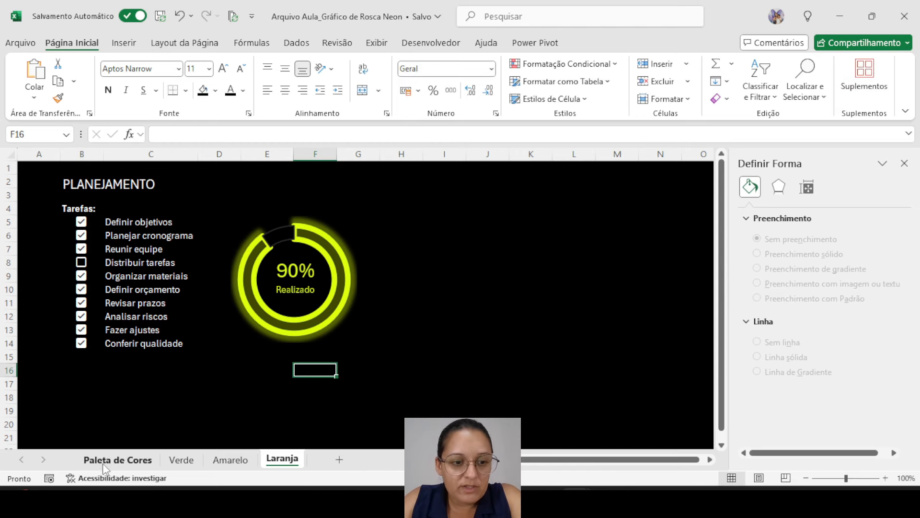
left_click(167, 248)
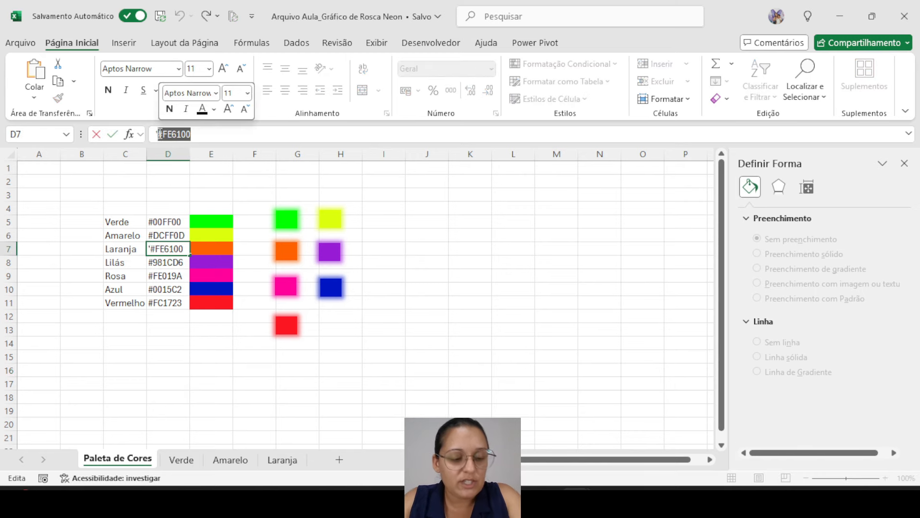
left_click(292, 464)
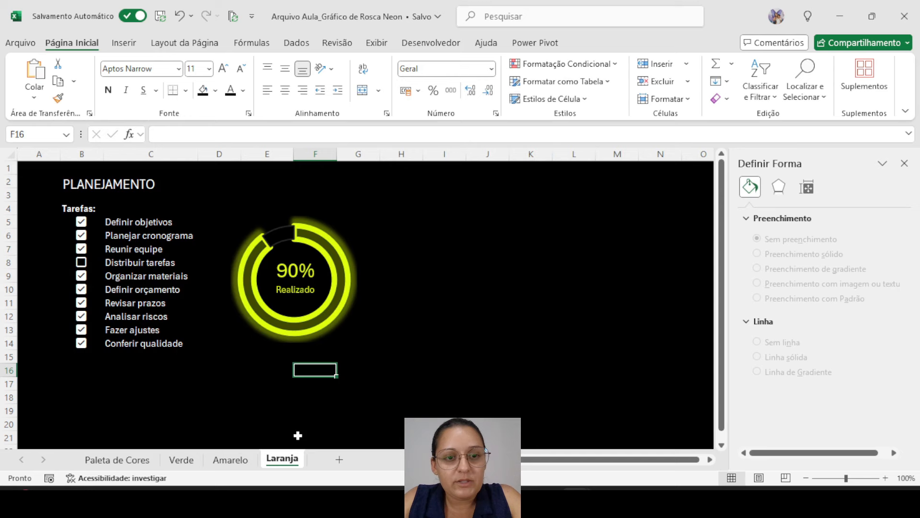
left_click(244, 91)
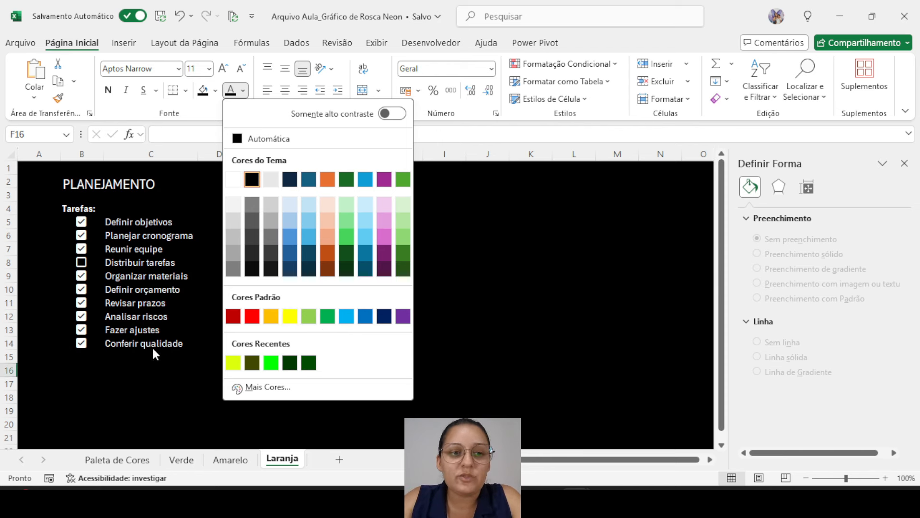
left_click(144, 372)
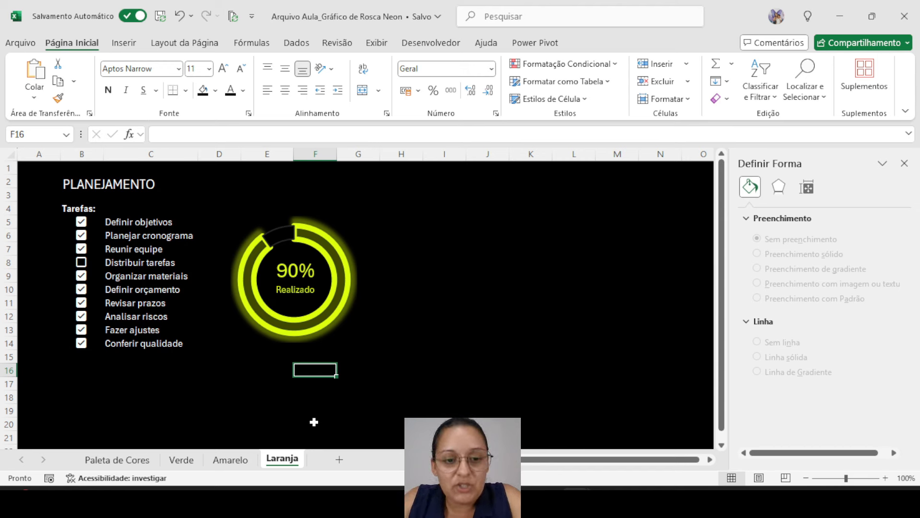
Step: Open the custom fill colour settings for the completed slice of the Laranja sheet's doughnut and select the hex code
left_click(333, 321)
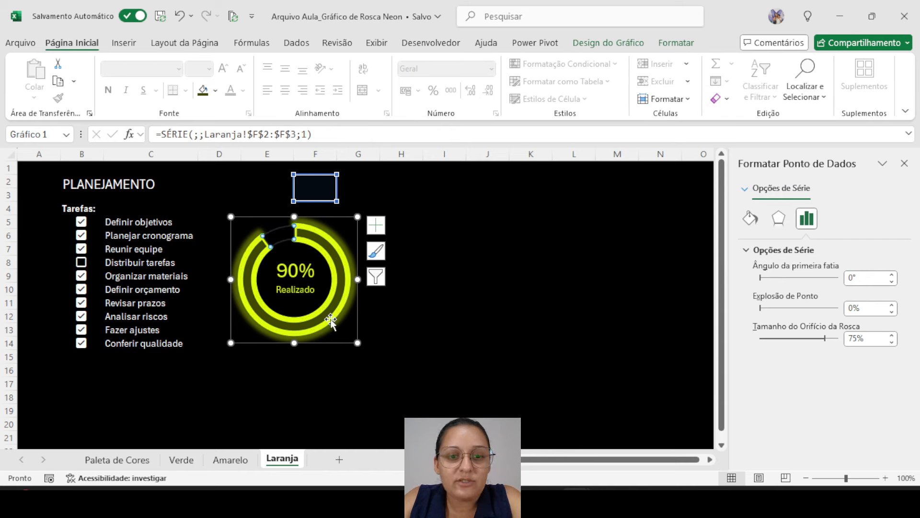
left_click(671, 42)
left_click(443, 64)
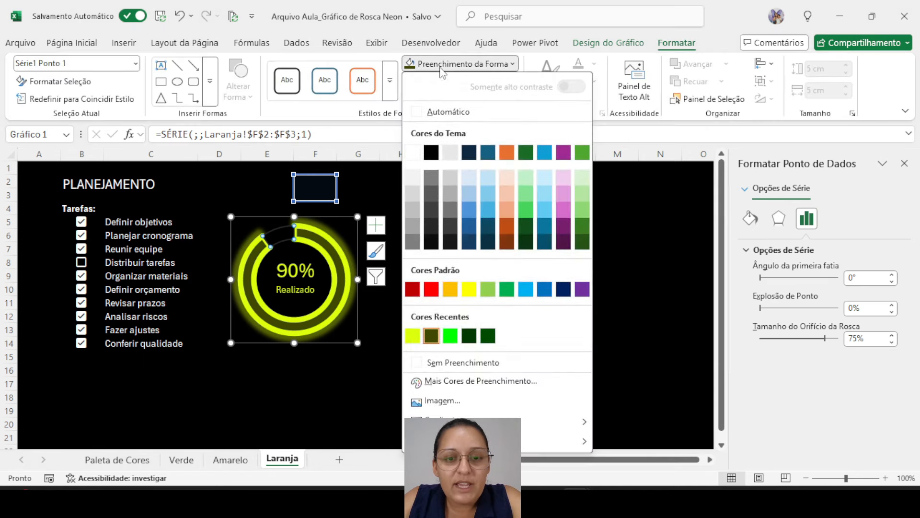
left_click(479, 381)
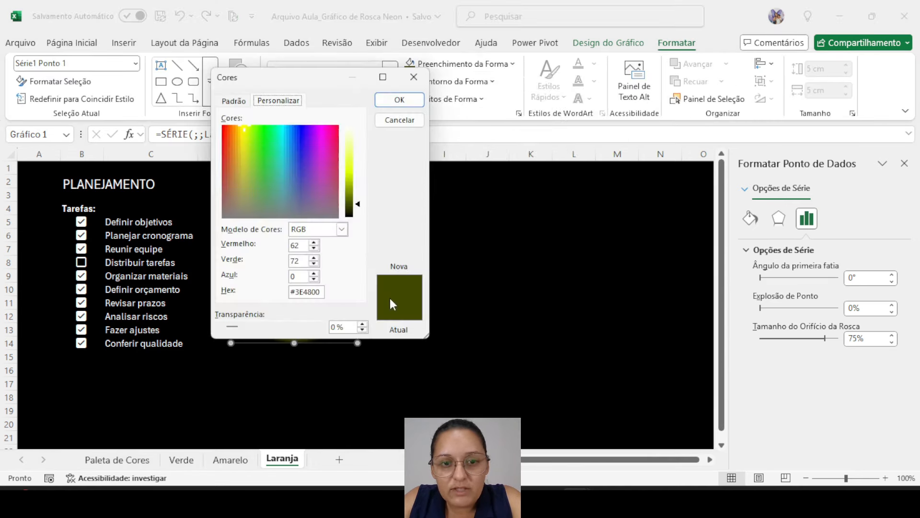
left_click_drag(320, 293, 282, 295)
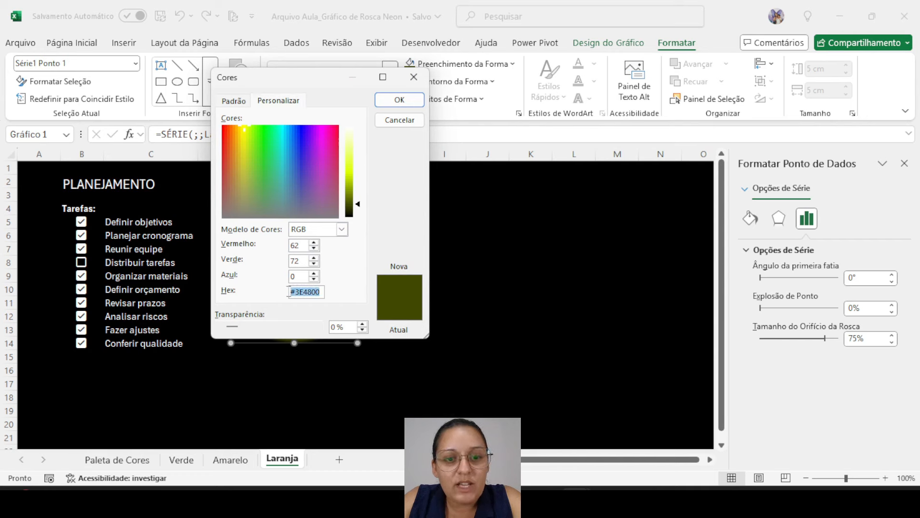
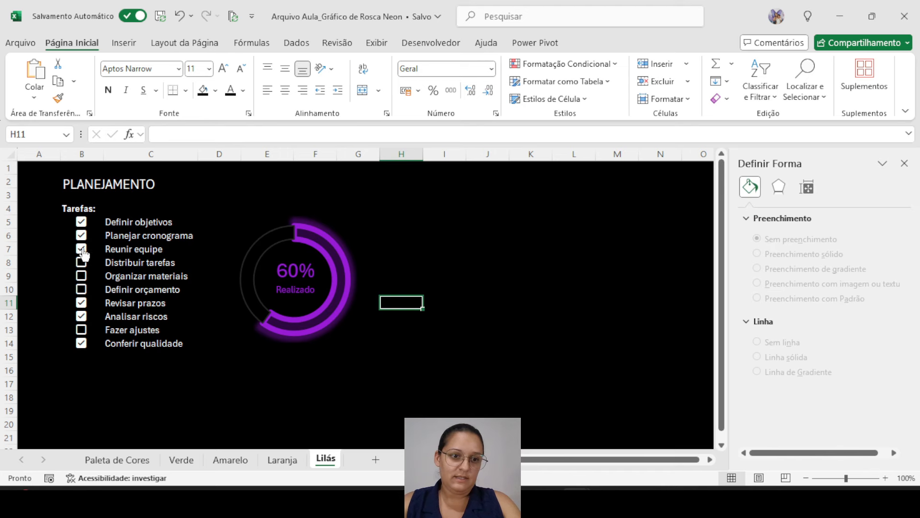
Step: Untick the Reunir equipe task on the Lilás sheet and review the charts on the Laranja, Amarelo and Verde sheets
left_click(82, 249)
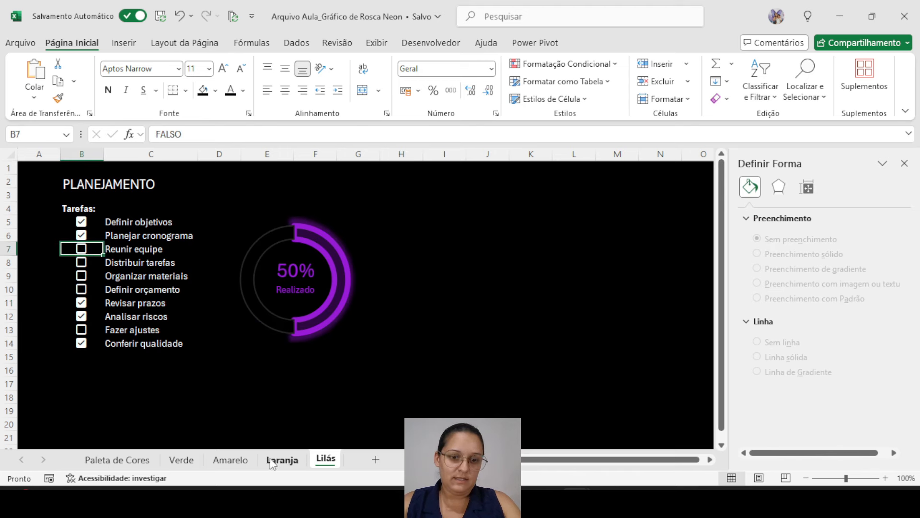
left_click(282, 459)
left_click(230, 459)
left_click(181, 459)
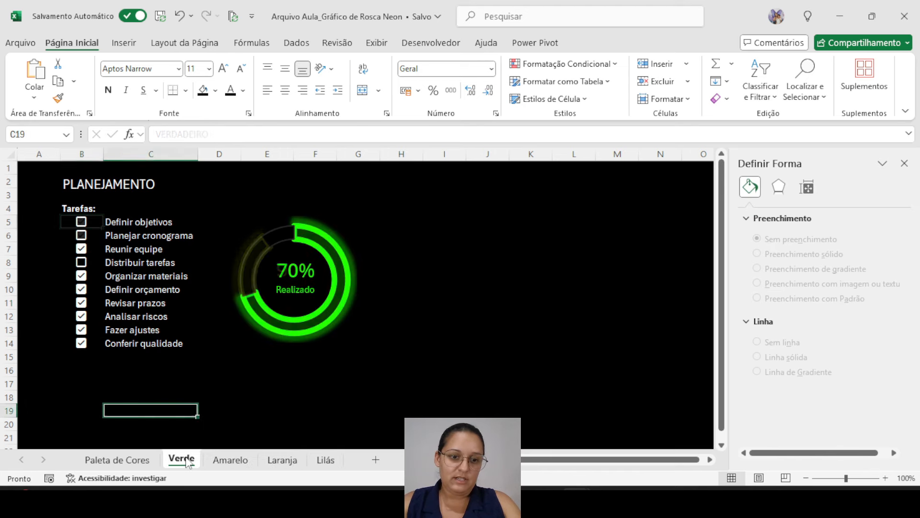
left_click(228, 460)
left_click(282, 459)
left_click(325, 459)
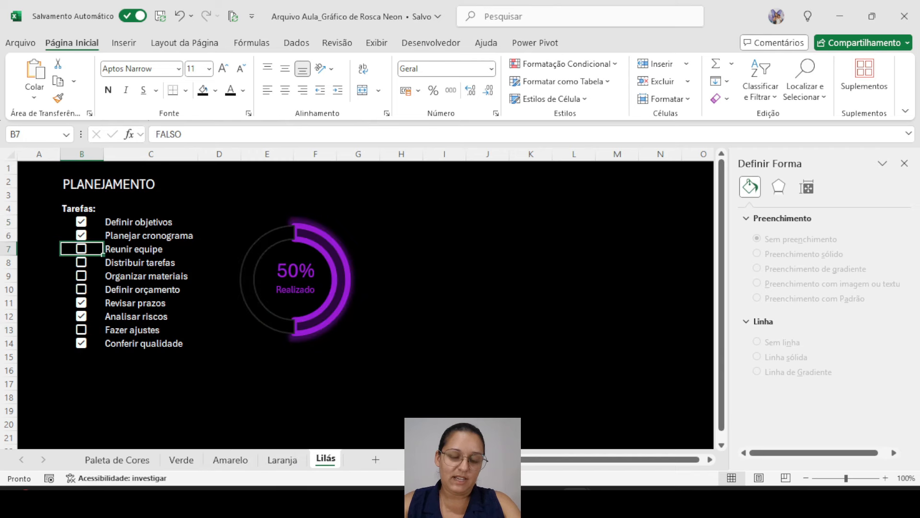
Step: Check the colours on the Paleta de Cores sheet and create a copy of the Lilás sheet at the end of the workbook
left_click(93, 461)
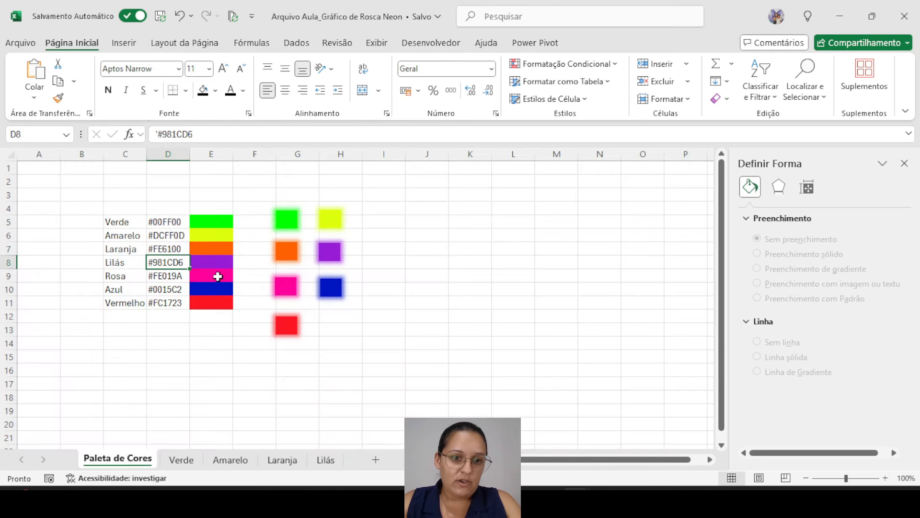
left_click(328, 461)
right_click(328, 459)
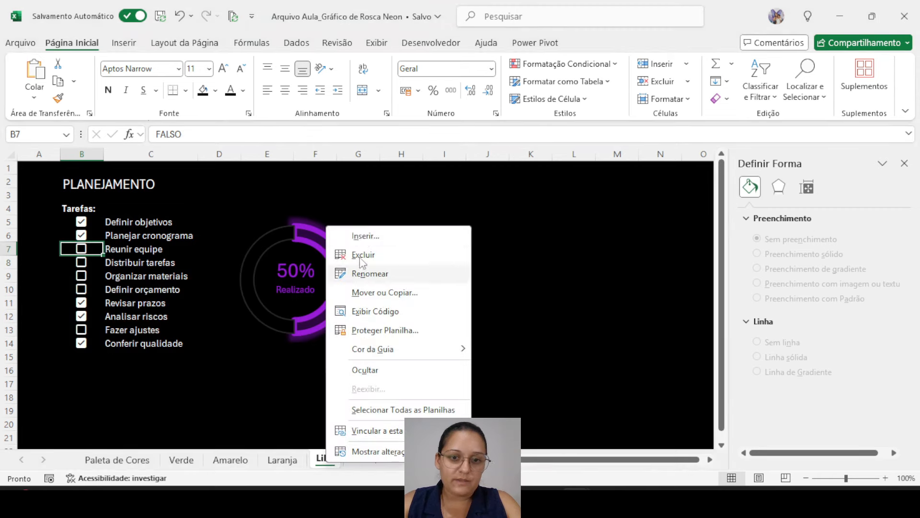
left_click(365, 293)
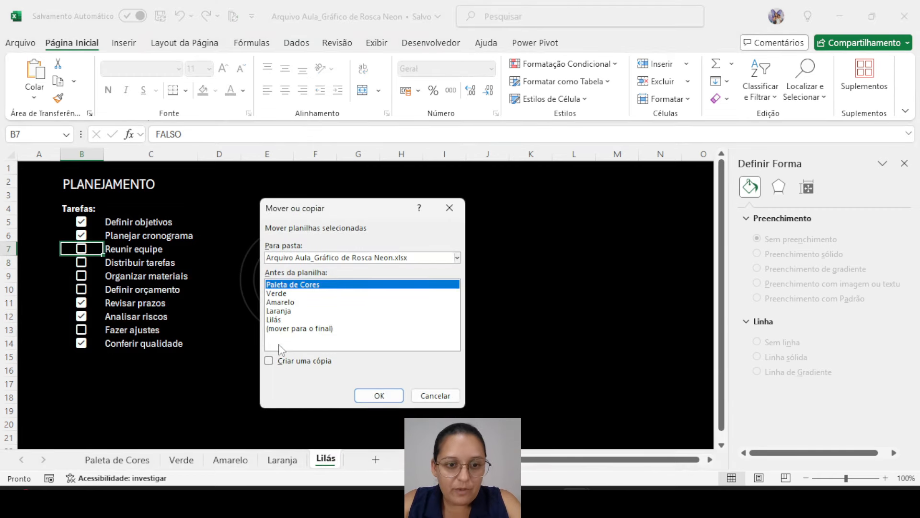
left_click(278, 328)
left_click(269, 361)
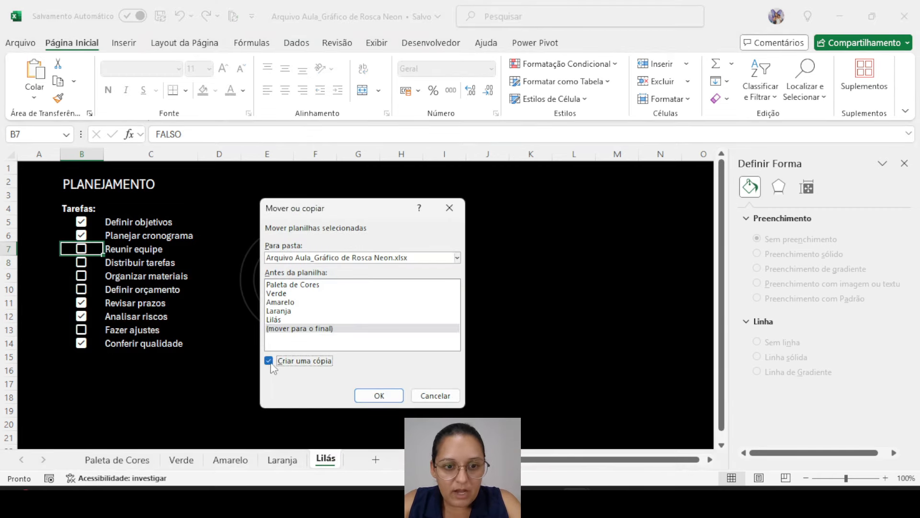
left_click(355, 396)
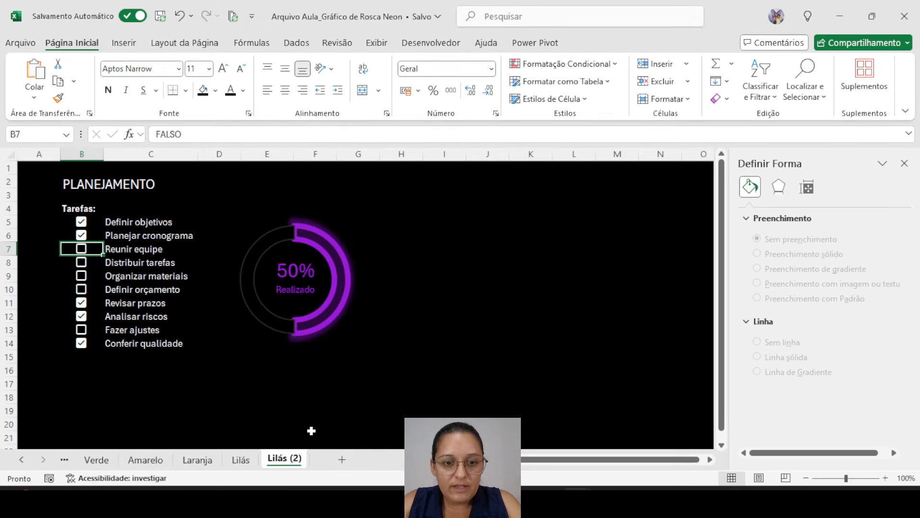
Step: Rename the Lilás (2) sheet as Rosa and widen the sheet tab area so all tabs fit
double_click(296, 460)
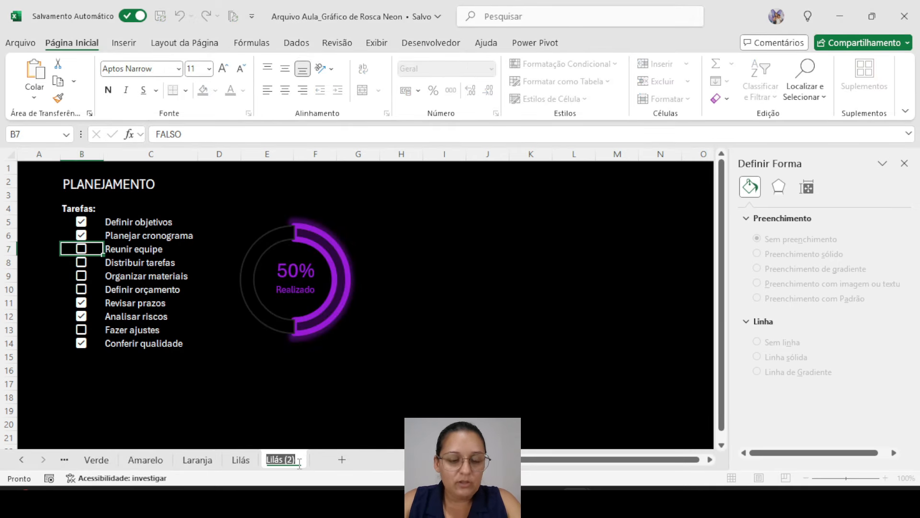
type("Rosa")
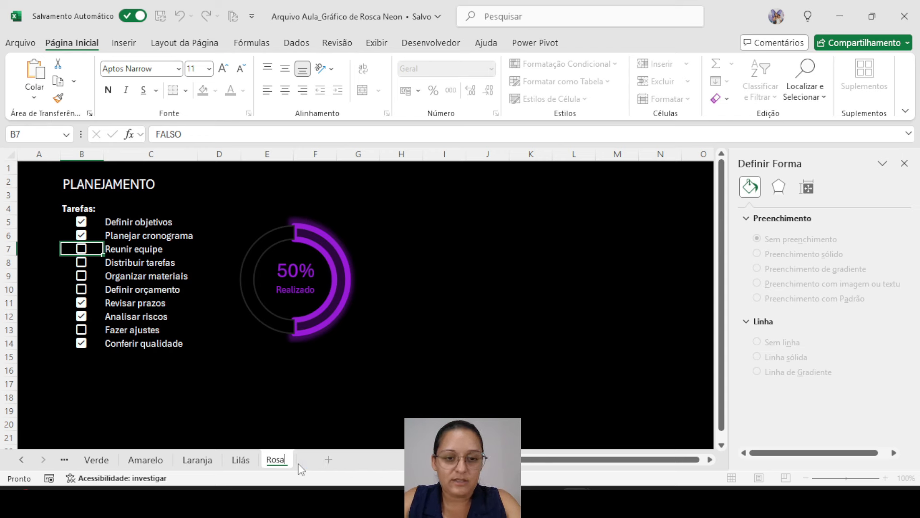
left_click(253, 370)
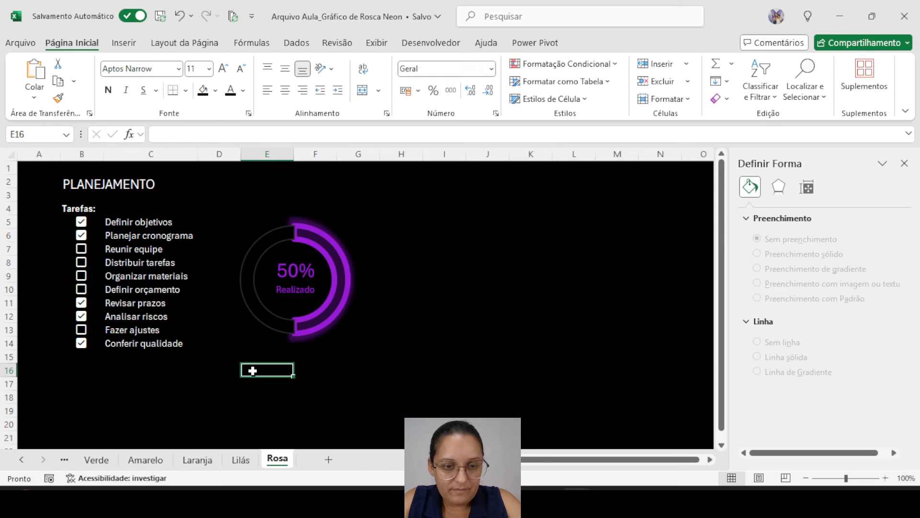
left_click(22, 460)
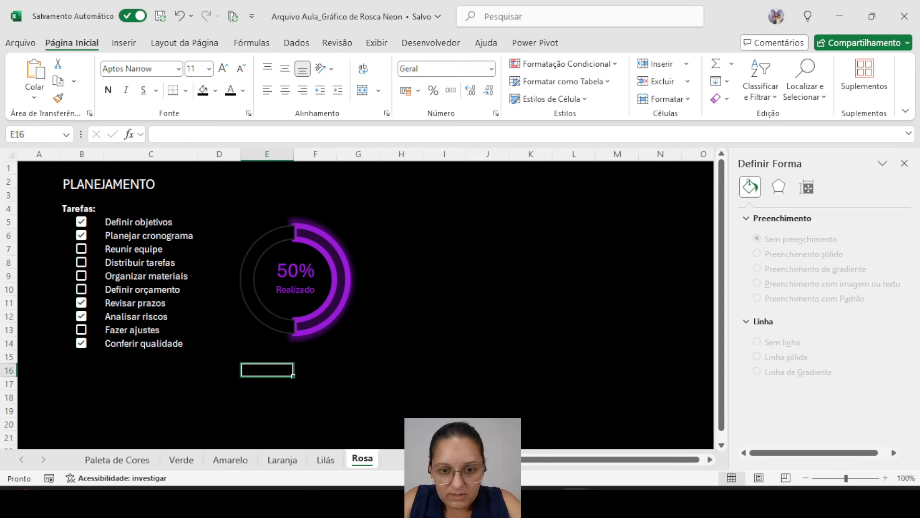
left_click_drag(519, 459, 570, 453)
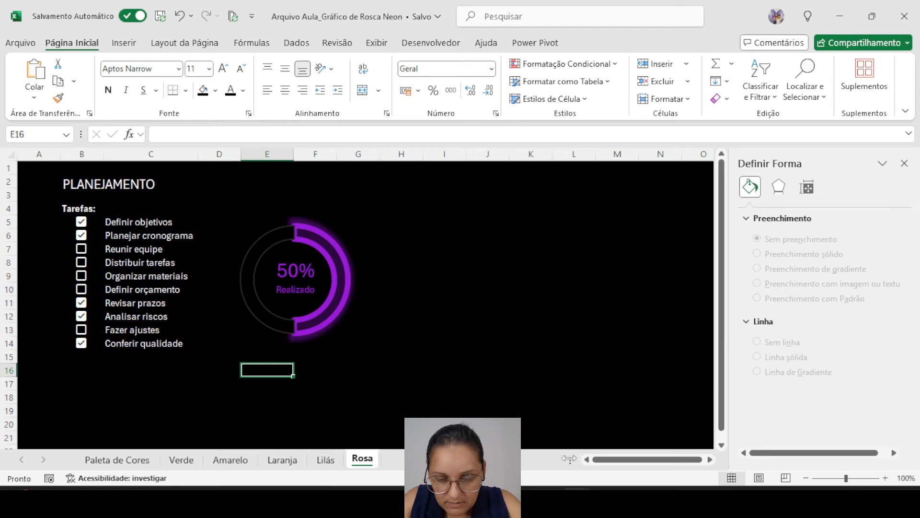
Step: Copy the pink hex code #FE019A from the Rosa row of the Paleta de Cores sheet and return to the Rosa sheet
left_click(115, 460)
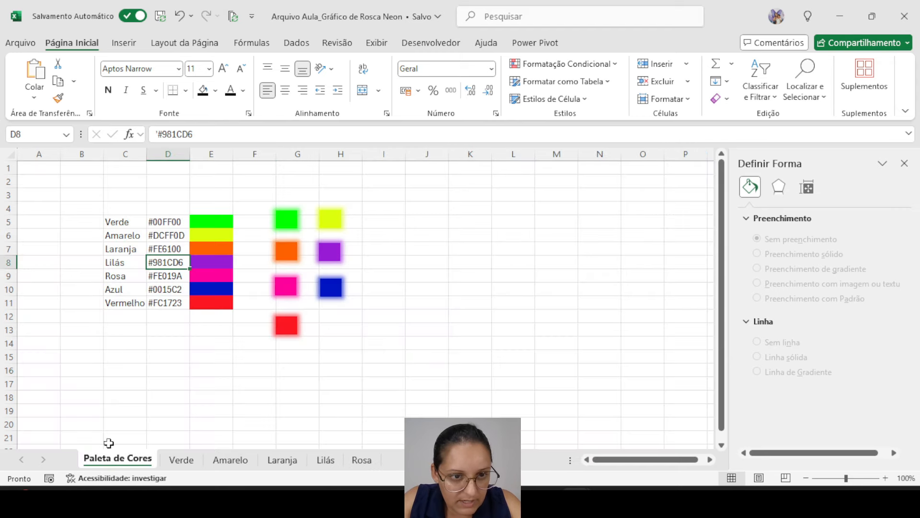
left_click(174, 276)
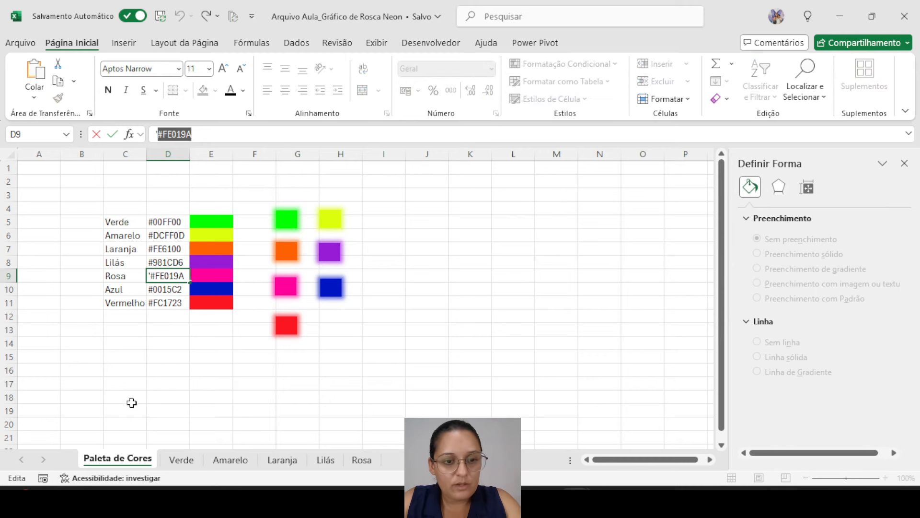
left_click(219, 397)
left_click(362, 460)
Step: Fill the completed slice of the Rosa sheet's doughnut with the custom colour #FE019A
left_click(332, 318)
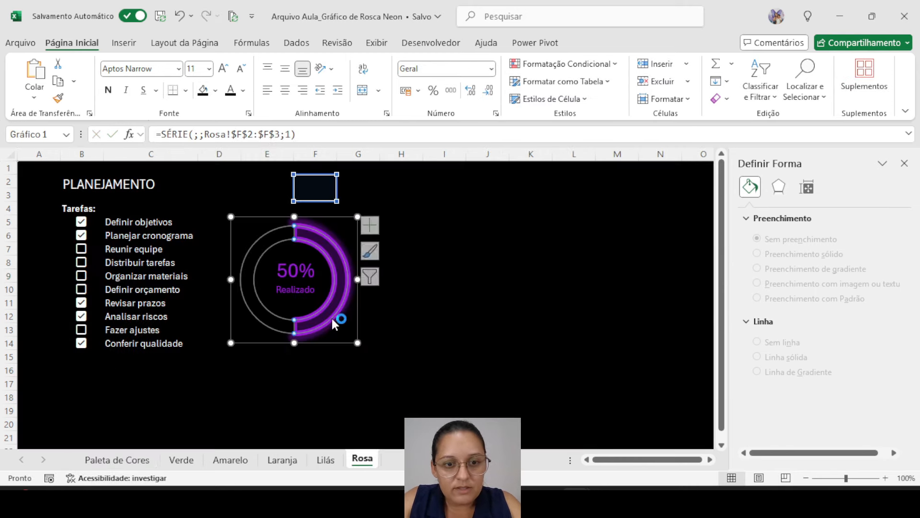
left_click(332, 316)
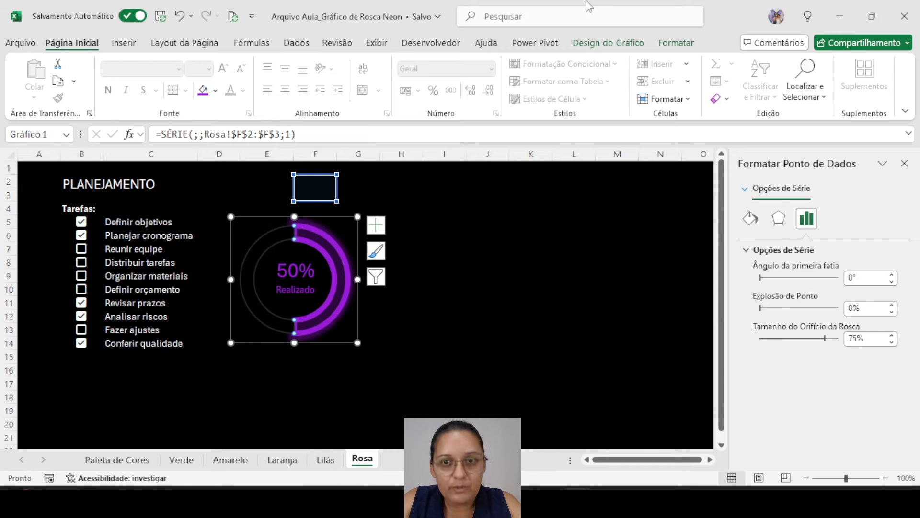
left_click(676, 42)
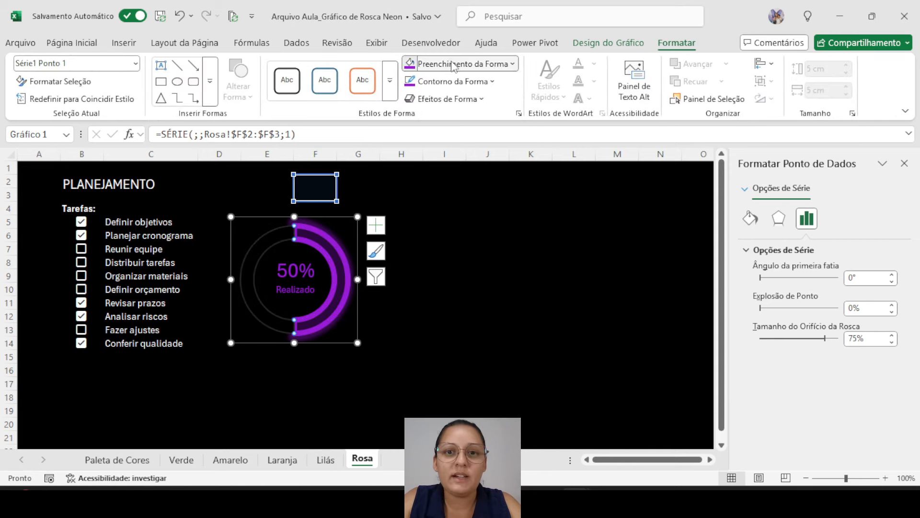
left_click(431, 64)
left_click(441, 381)
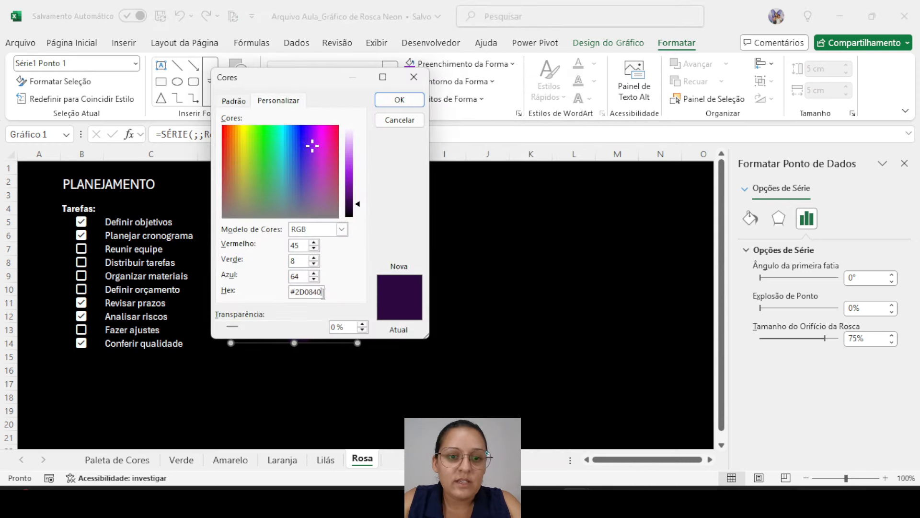
type("#FE019A")
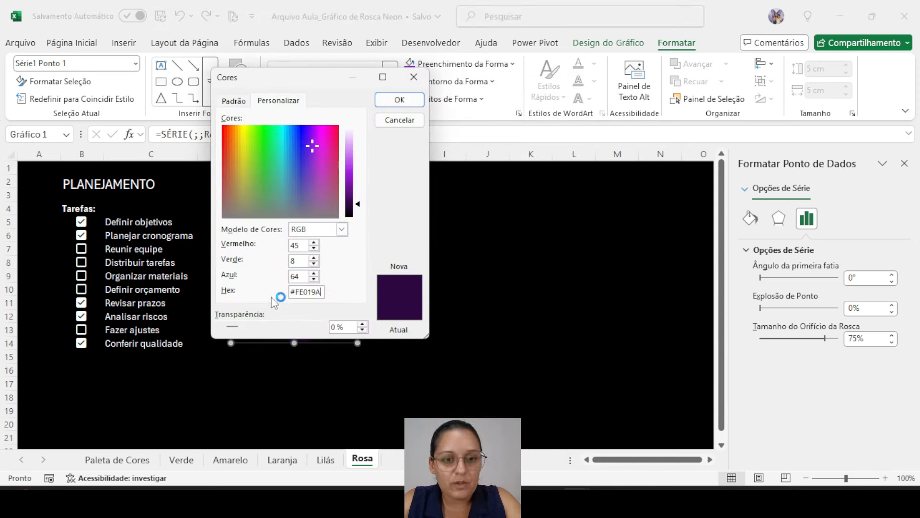
left_click(389, 105)
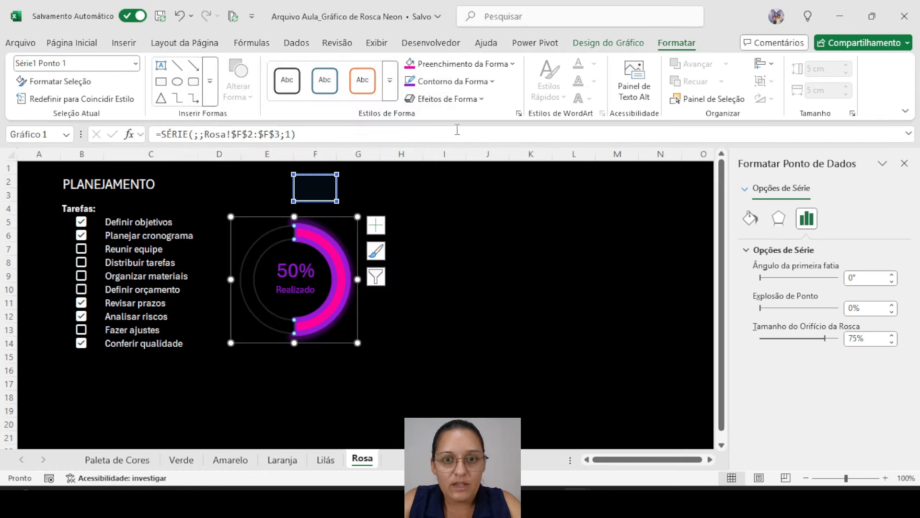
Step: Darken the completed slice's pink fill to a deep dark pink in the custom colour settings
left_click(458, 64)
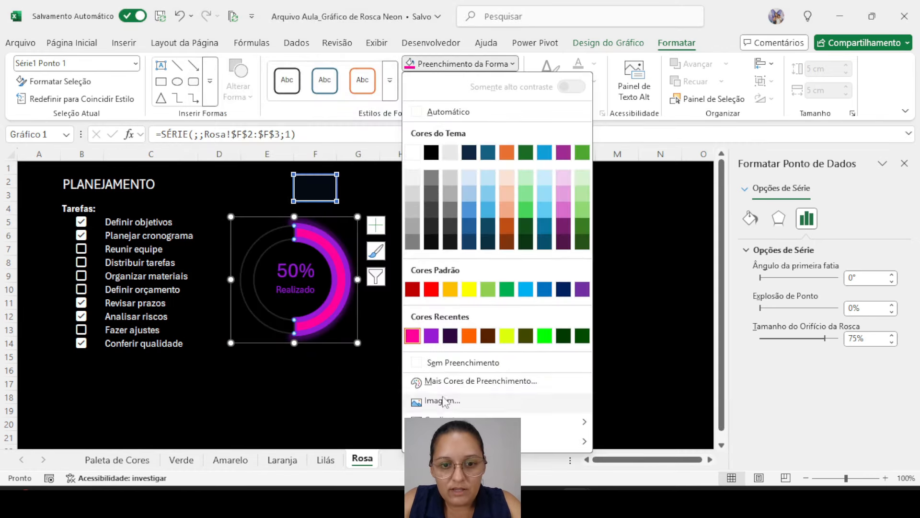
left_click(439, 379)
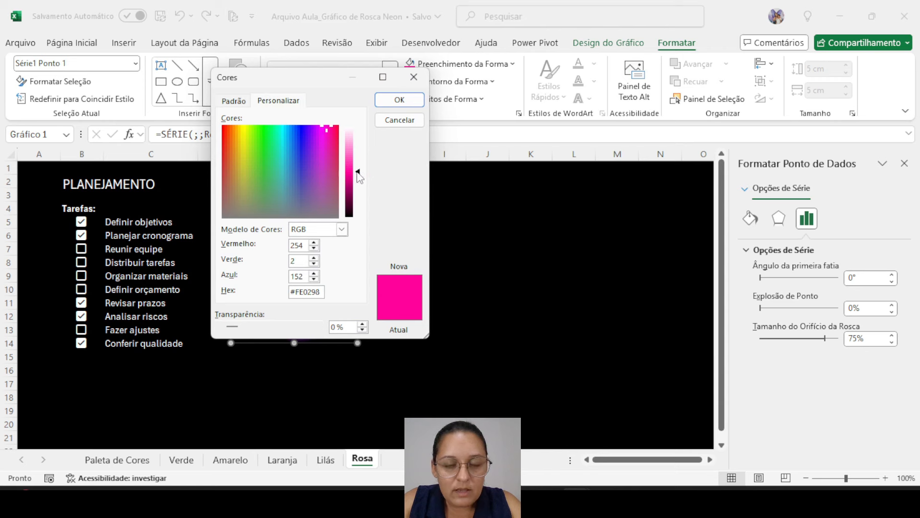
left_click_drag(357, 173, 355, 196)
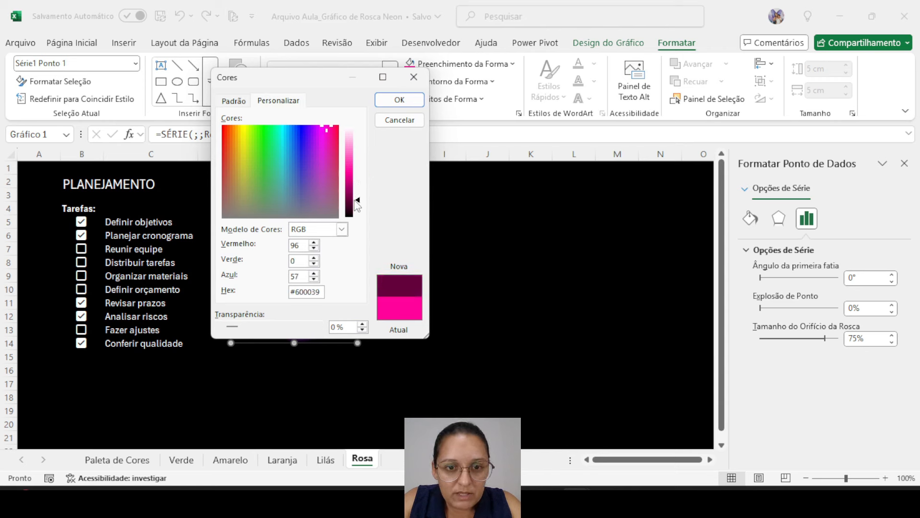
left_click(389, 102)
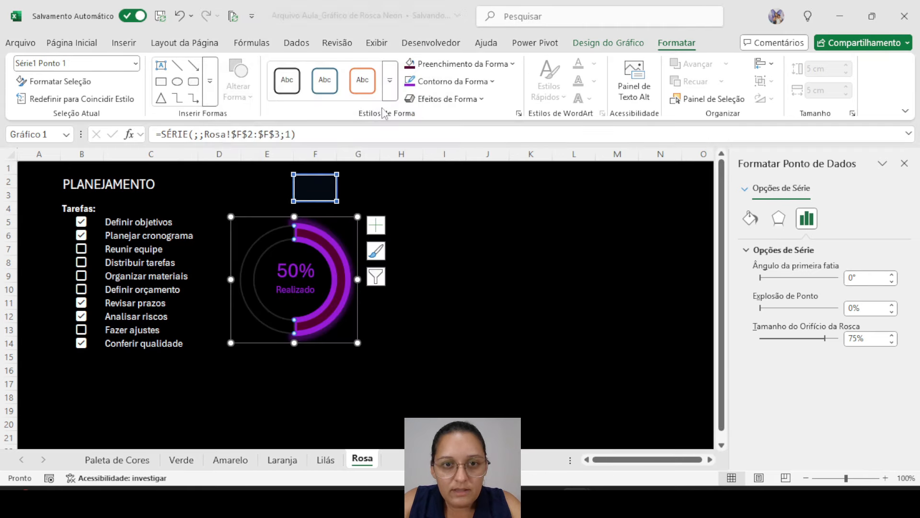
Step: Set both the outline and the shadow of the completed slice to the bright pink from the recent colours
left_click(461, 82)
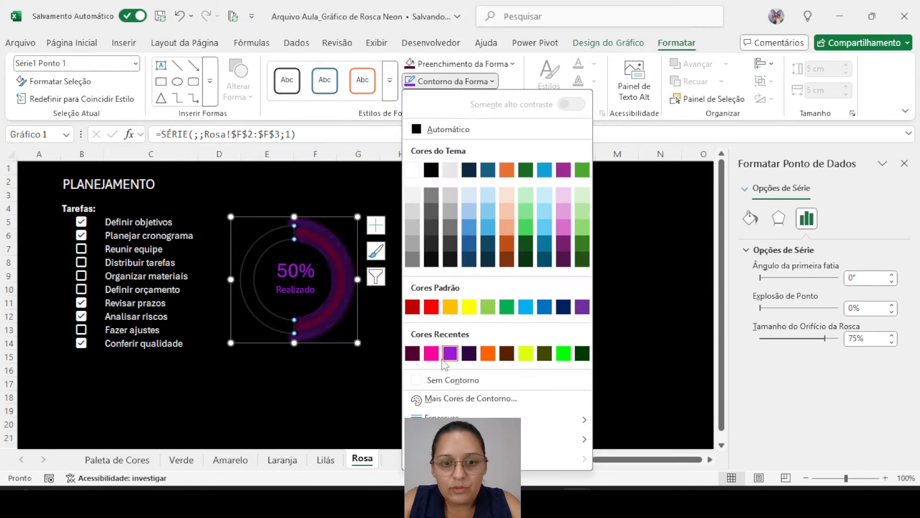
left_click(445, 356)
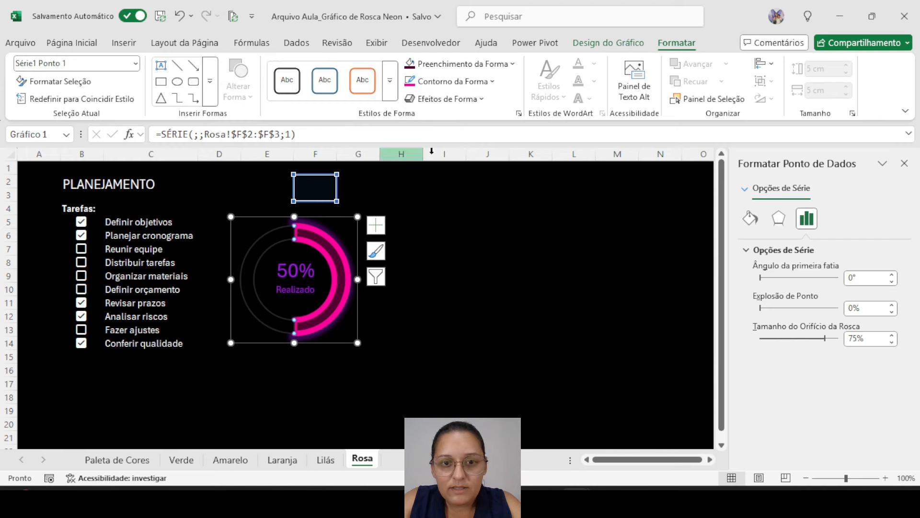
left_click(779, 218)
left_click(893, 293)
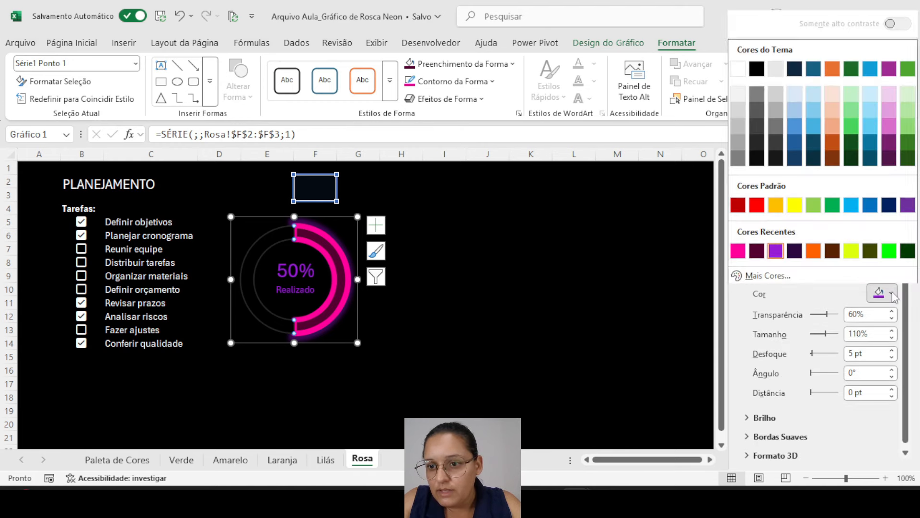
left_click(741, 235)
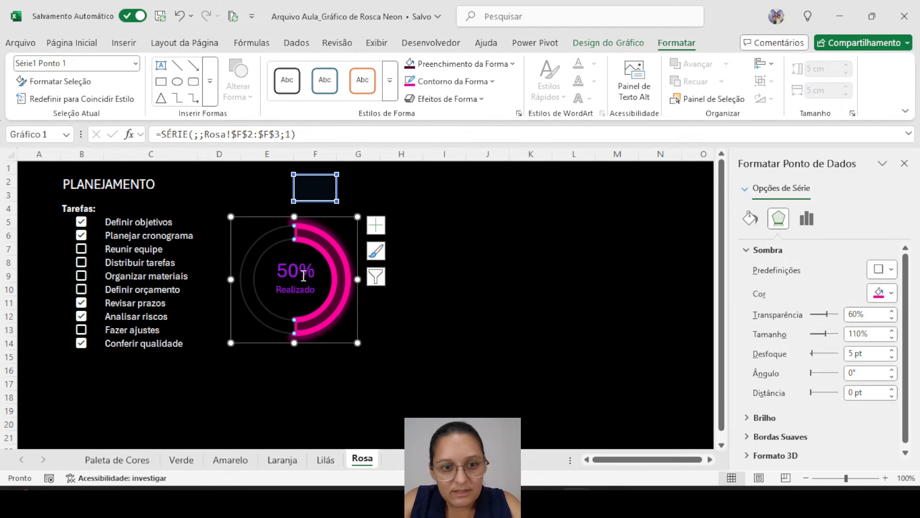
left_click(304, 276)
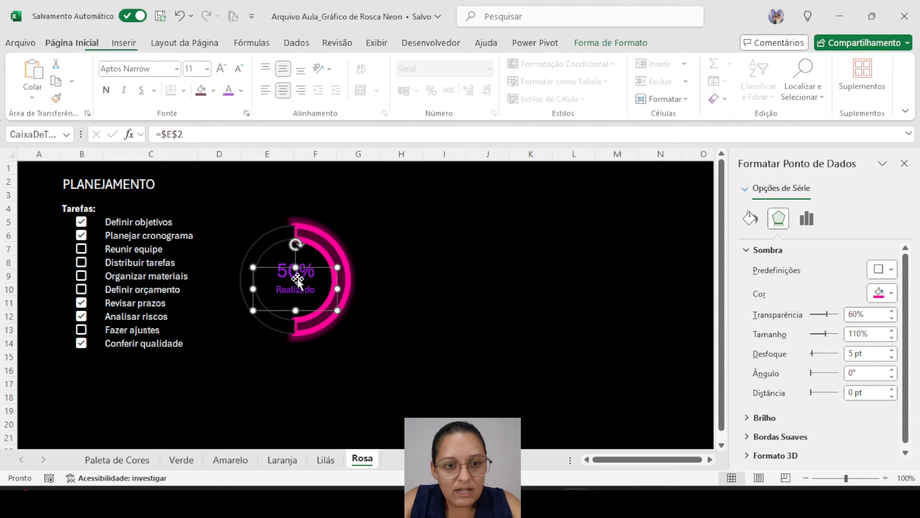
left_click(216, 91)
left_click(206, 363)
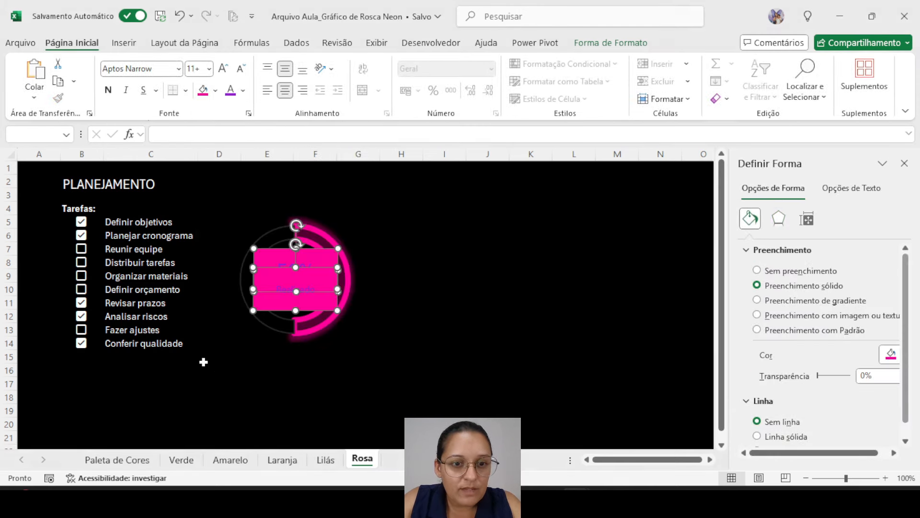
key("ctrl+z")
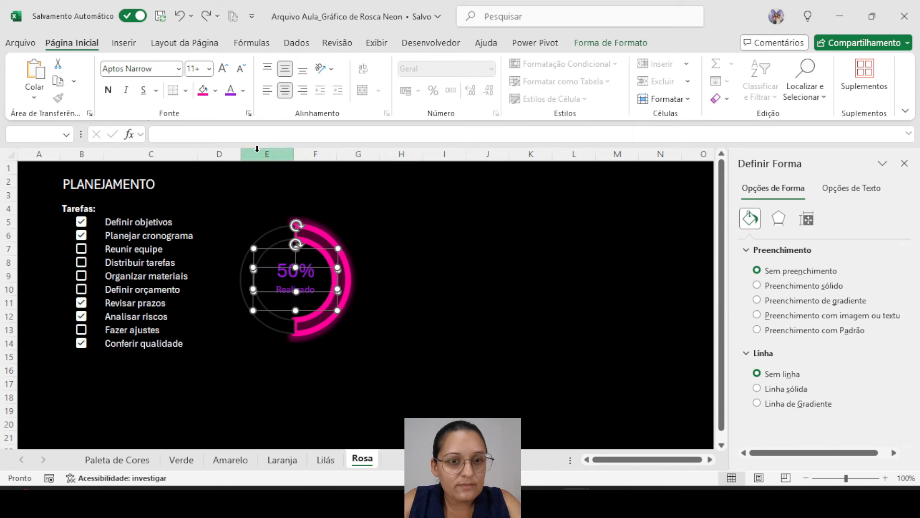
Step: Set the font colour of the percentage and Realizado text boxes to the recent bright pink and deselect them
left_click(243, 91)
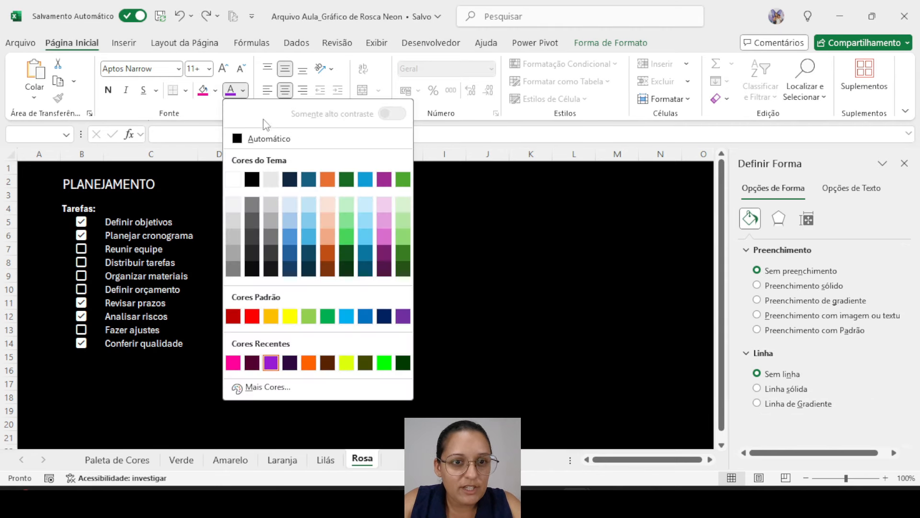
left_click(233, 363)
left_click(465, 266)
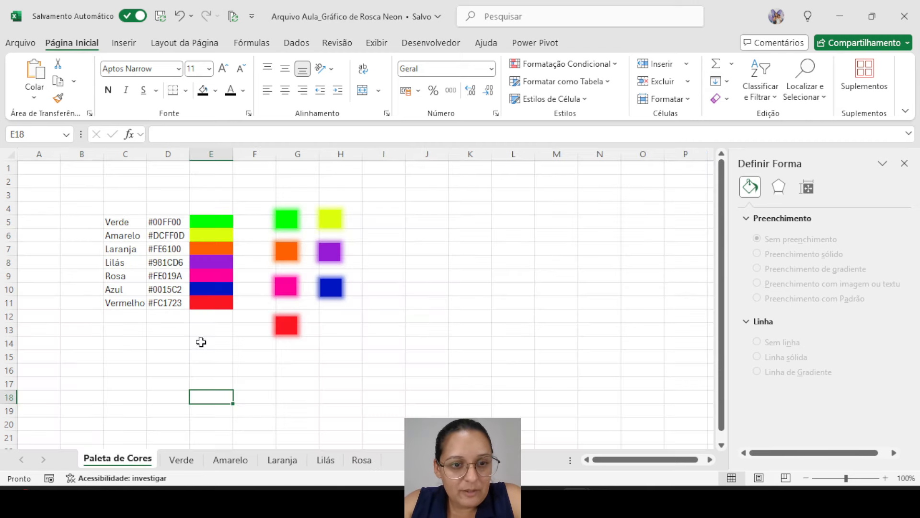
Step: Create a copy of the Rosa sheet at the end of the workbook and rename it as Azul
left_click(205, 294)
right_click(359, 460)
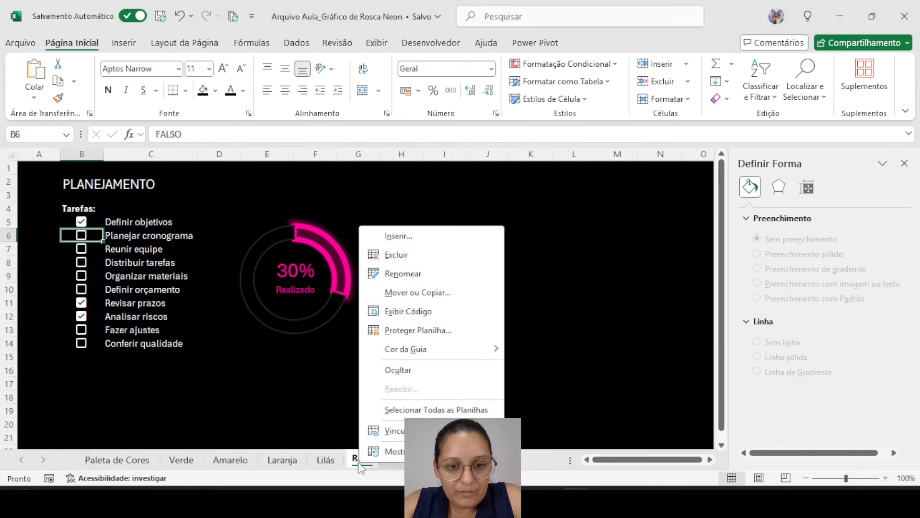
left_click(412, 294)
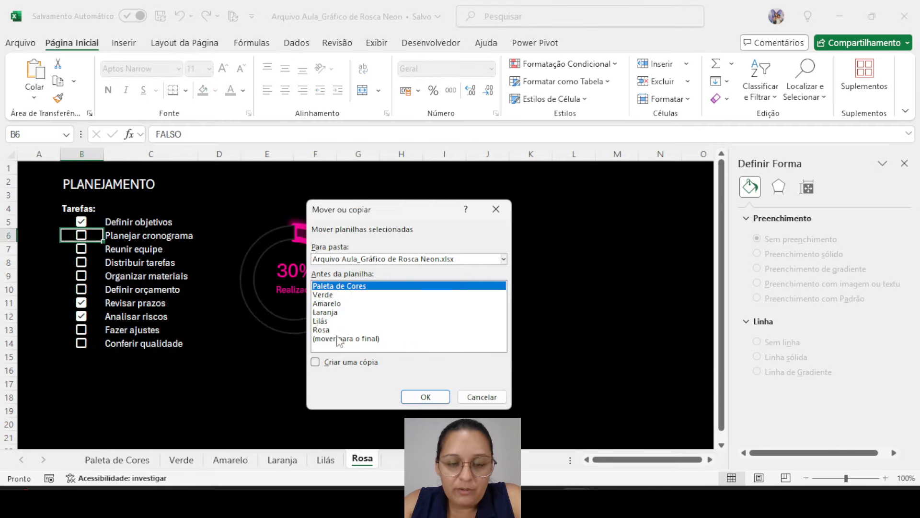
left_click(322, 339)
left_click(316, 363)
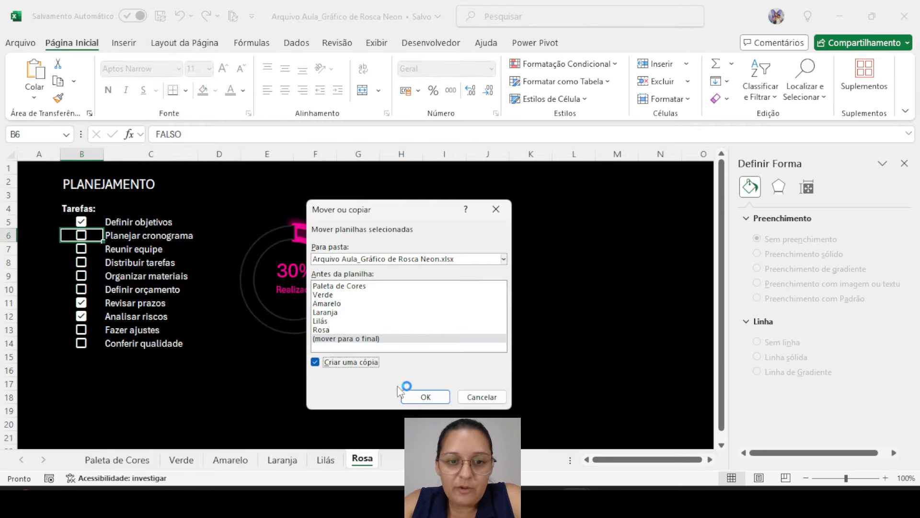
left_click(409, 398)
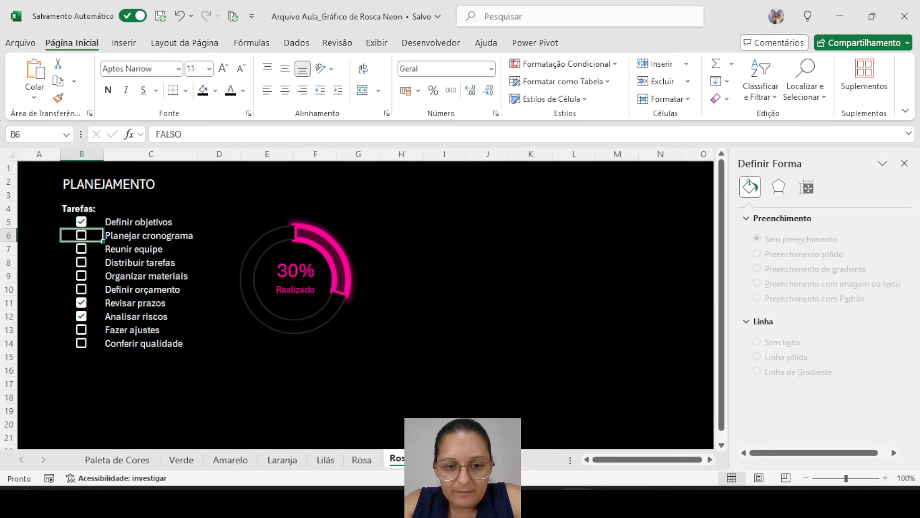
double_click(397, 459)
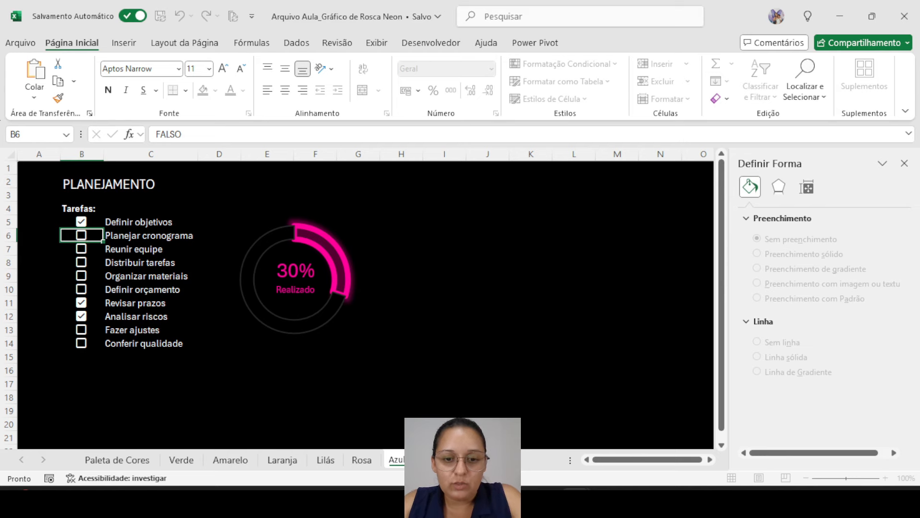
left_click(452, 394)
Step: Copy the blue hex code #0015C2 from the Azul row of the Paleta de Cores sheet
left_click(117, 459)
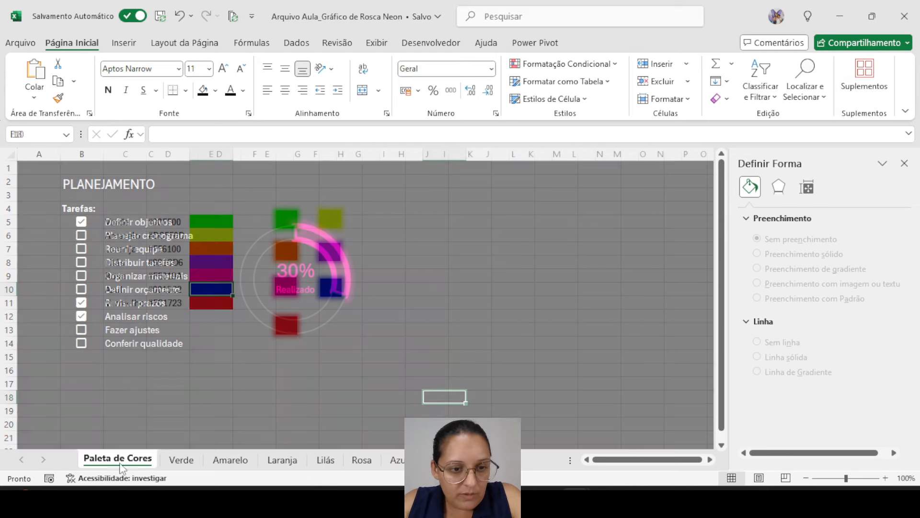
left_click(158, 288)
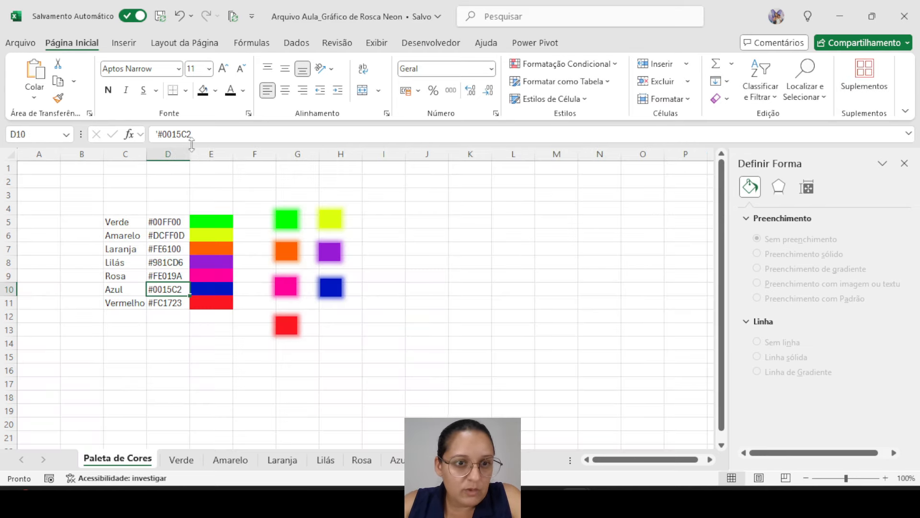
left_click_drag(192, 134, 166, 135)
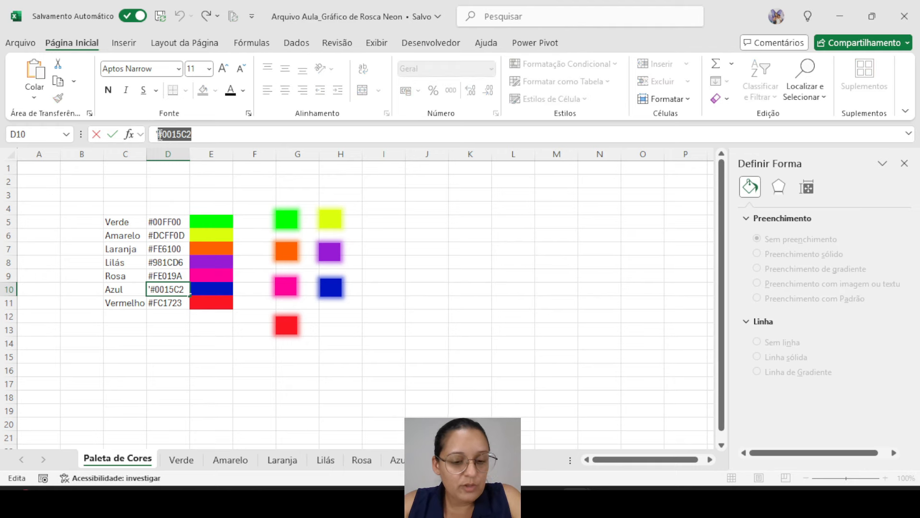
left_click(400, 320)
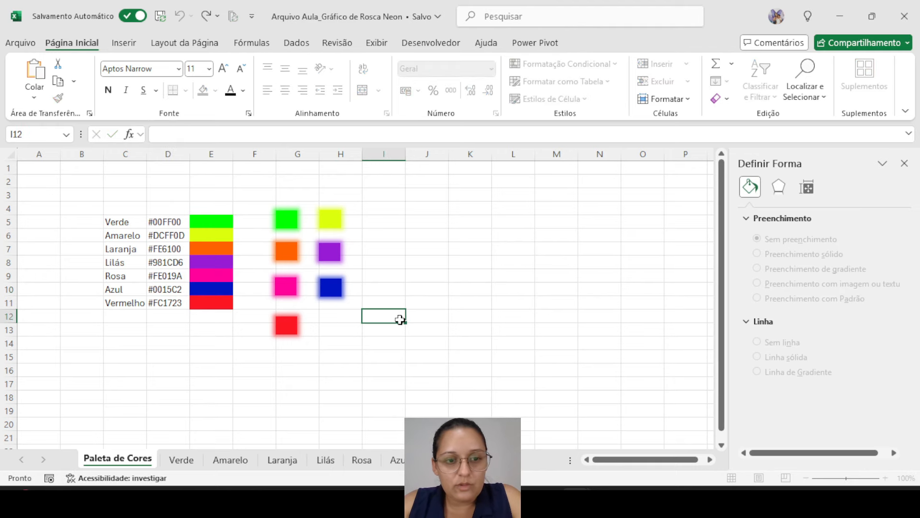
Step: On the Azul sheet, fill the completed slice of the doughnut chart with the custom colour #0015C2
left_click(397, 459)
left_click(308, 240)
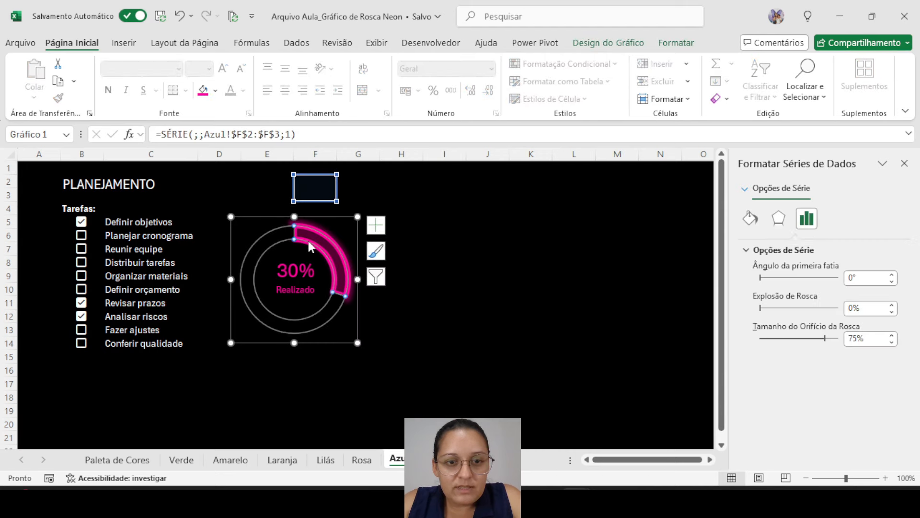
left_click(308, 241)
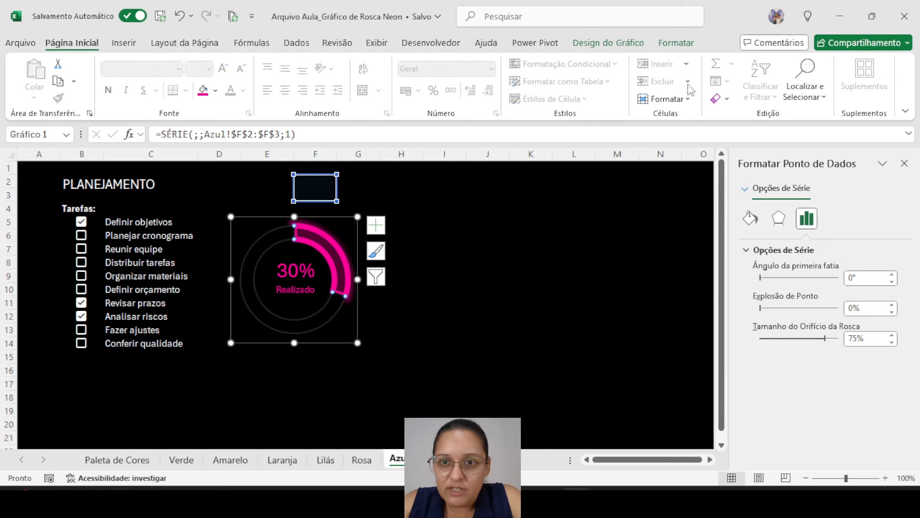
left_click(677, 43)
left_click(431, 70)
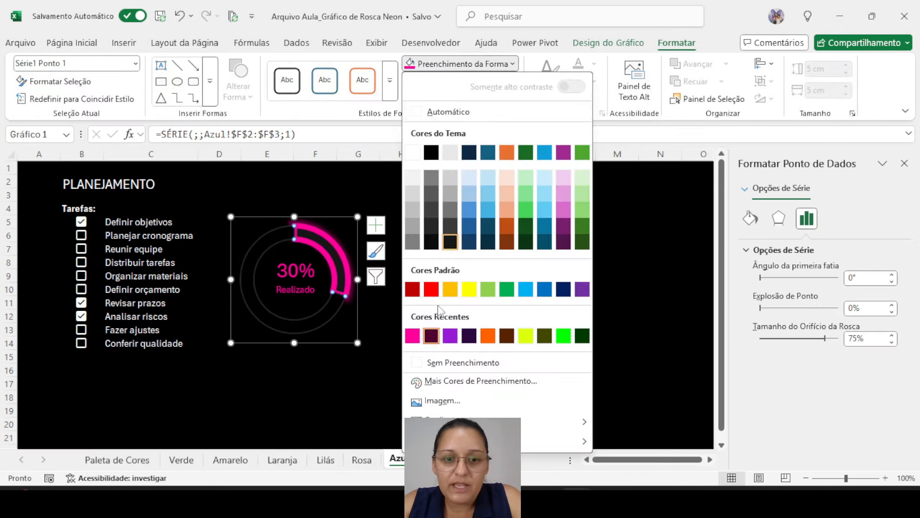
left_click(438, 381)
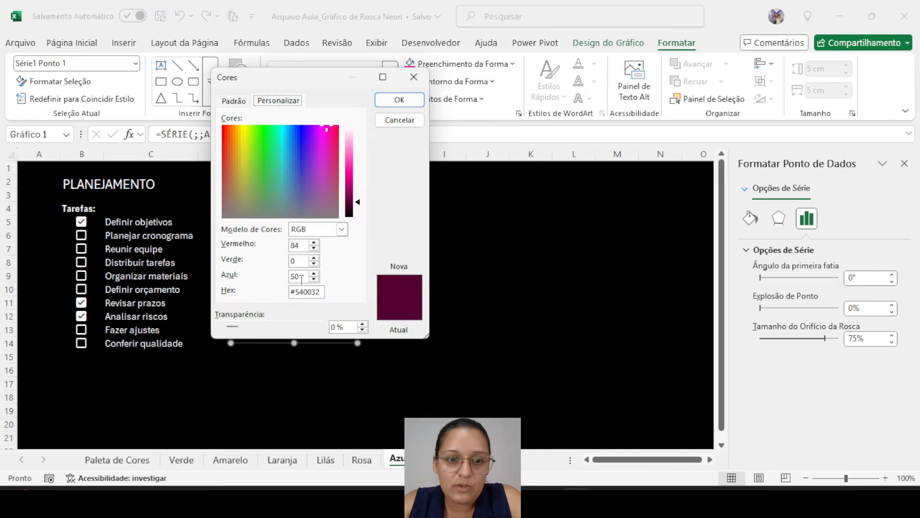
left_click_drag(321, 292, 294, 294)
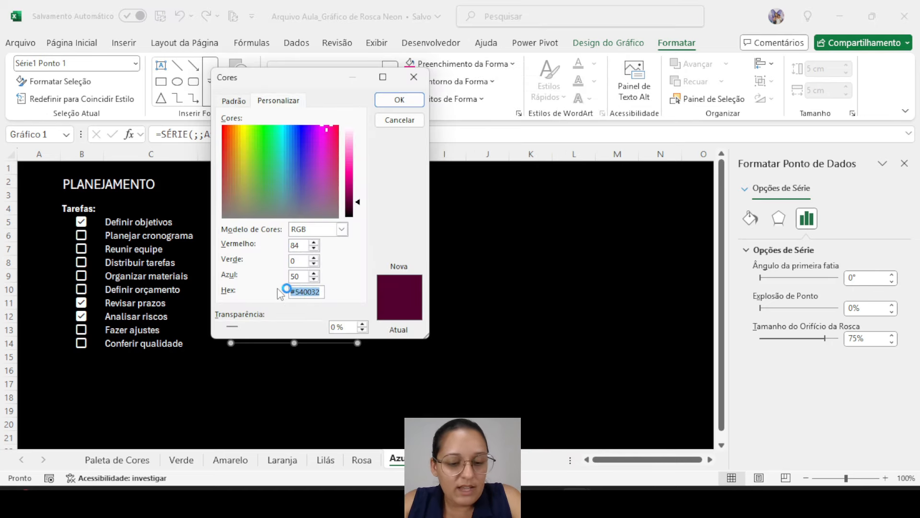
type("0015C2")
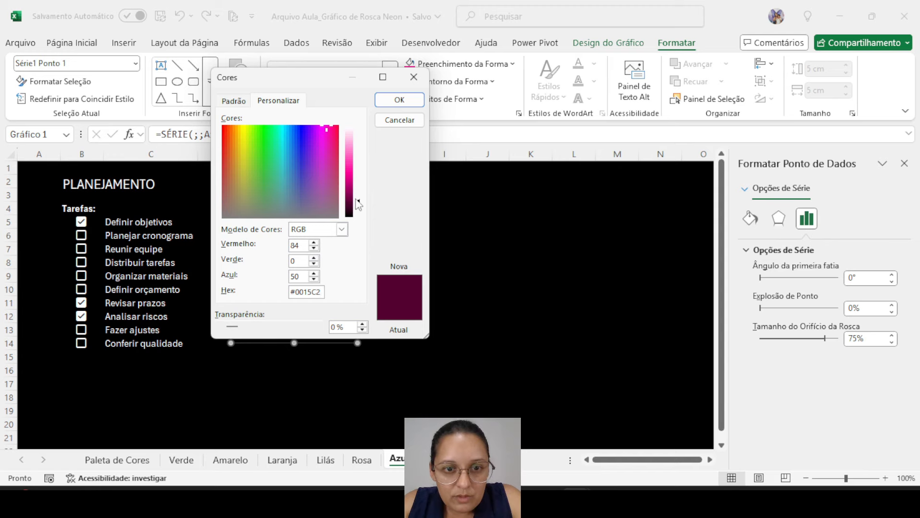
left_click(399, 100)
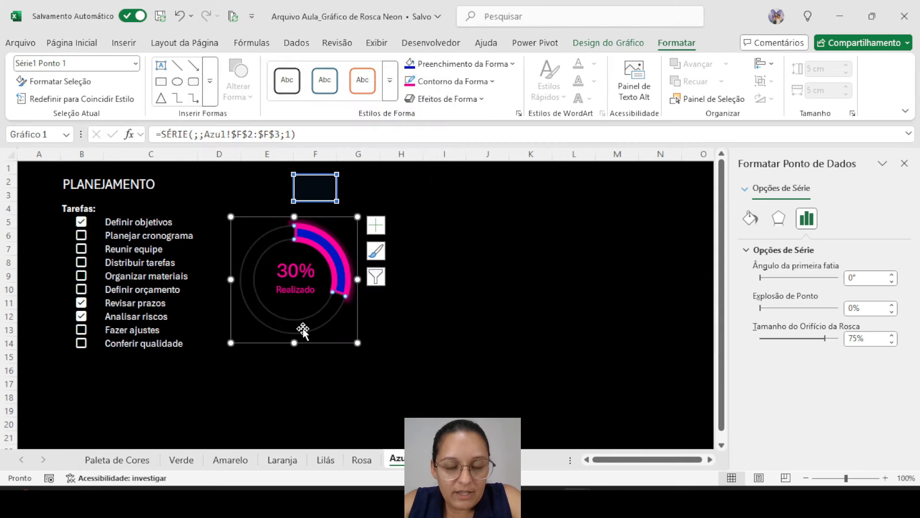
Step: Darken the completed slice's fill to the very dark blue #00052A
left_click(474, 64)
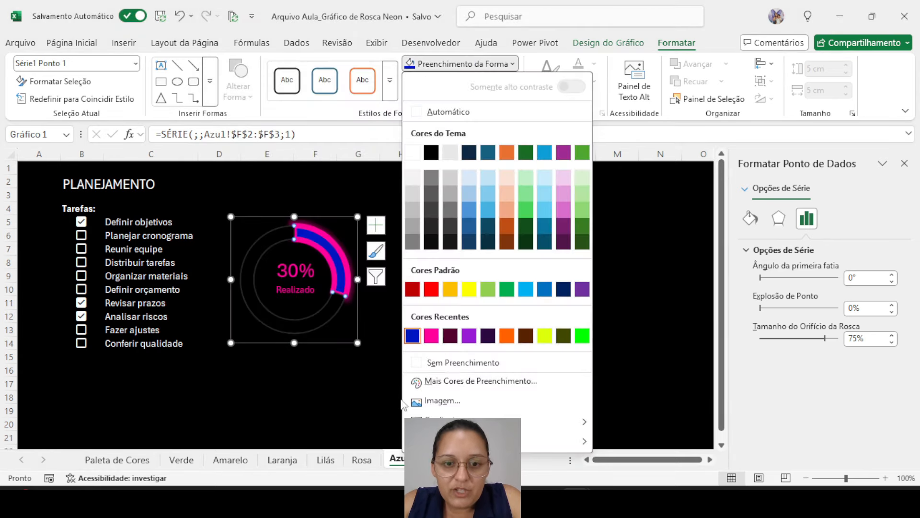
left_click(443, 381)
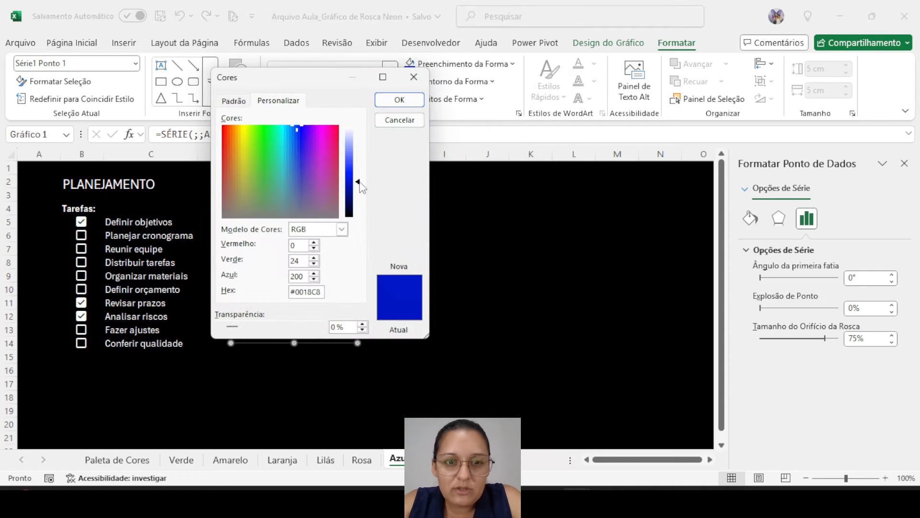
left_click_drag(359, 182, 357, 202)
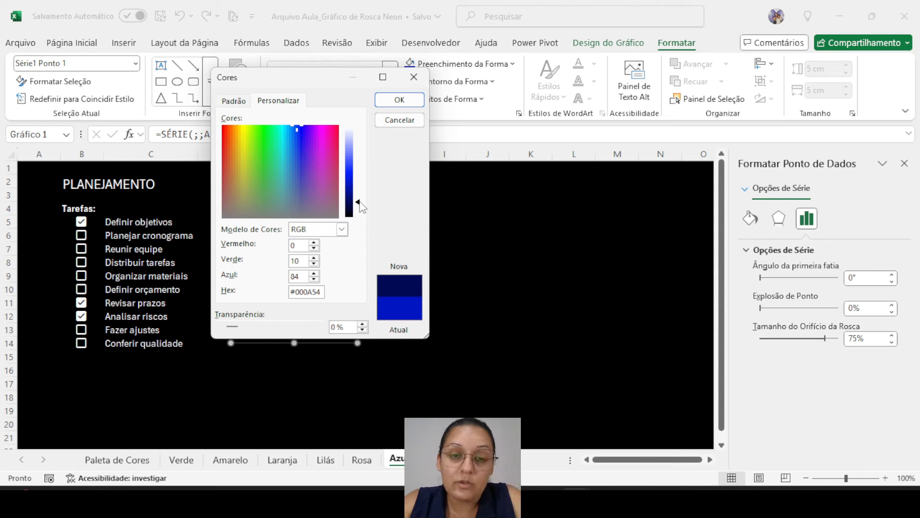
left_click_drag(356, 197, 360, 212)
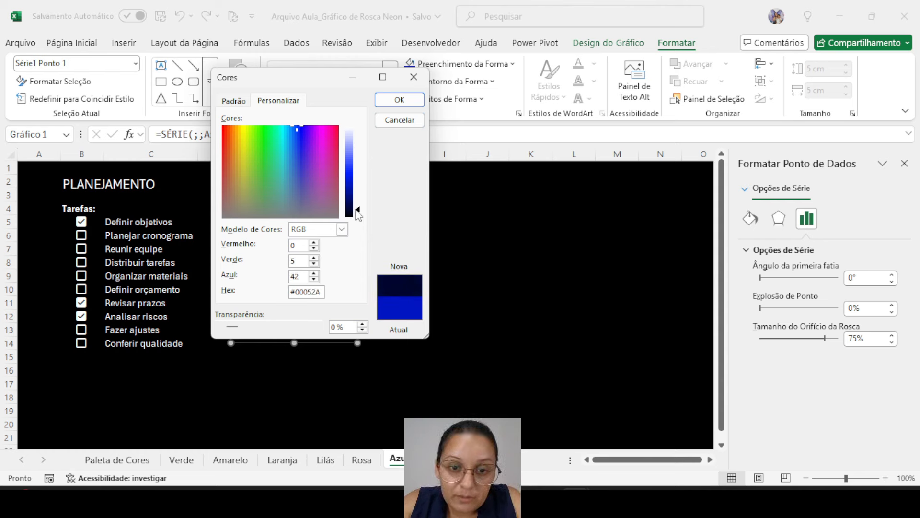
left_click(399, 100)
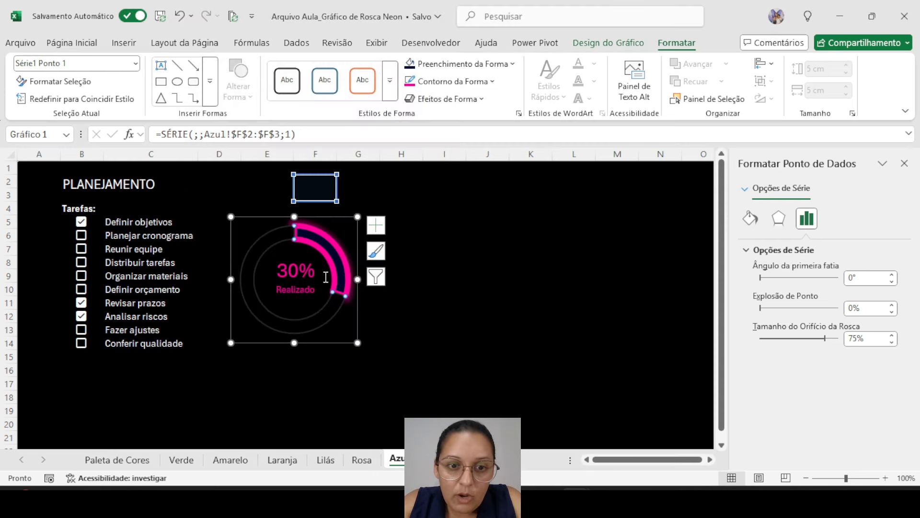
Step: Set both the outline and the shadow of the completed slice to the bright blue from the recent colours
left_click(438, 86)
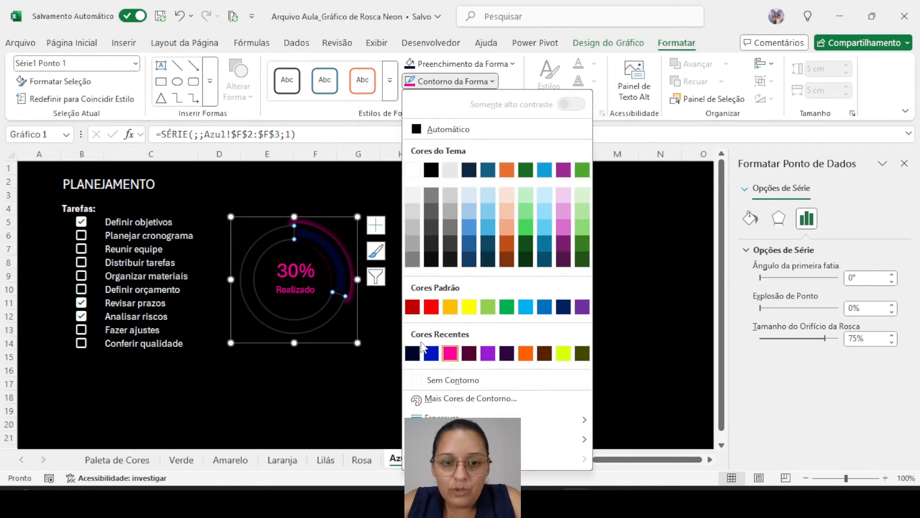
left_click(434, 355)
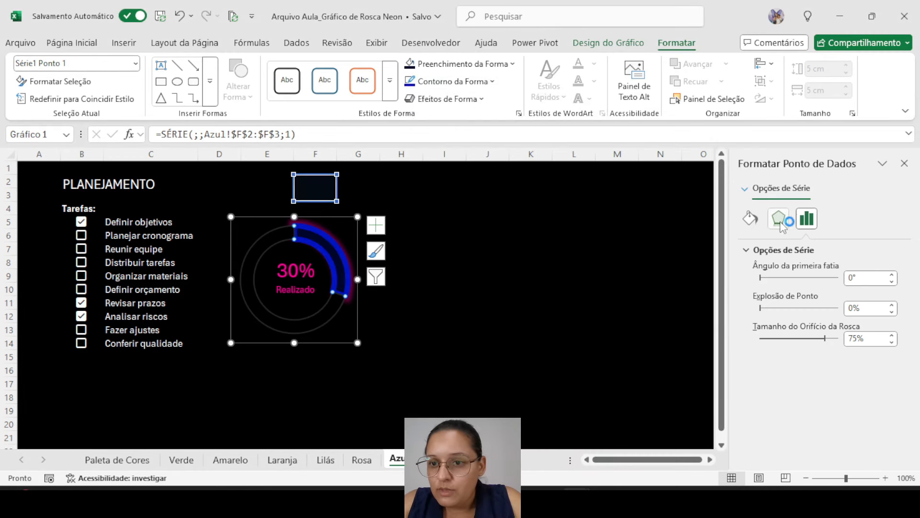
left_click(779, 218)
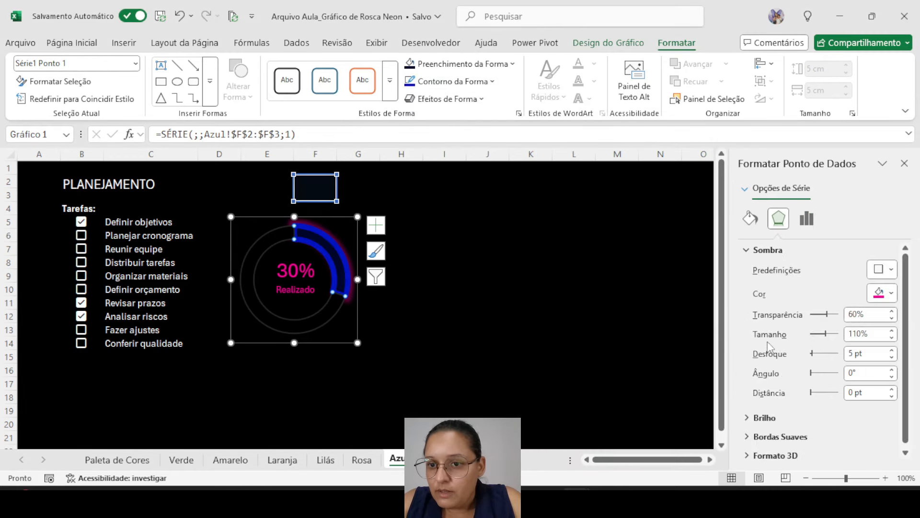
left_click(890, 293)
left_click(737, 249)
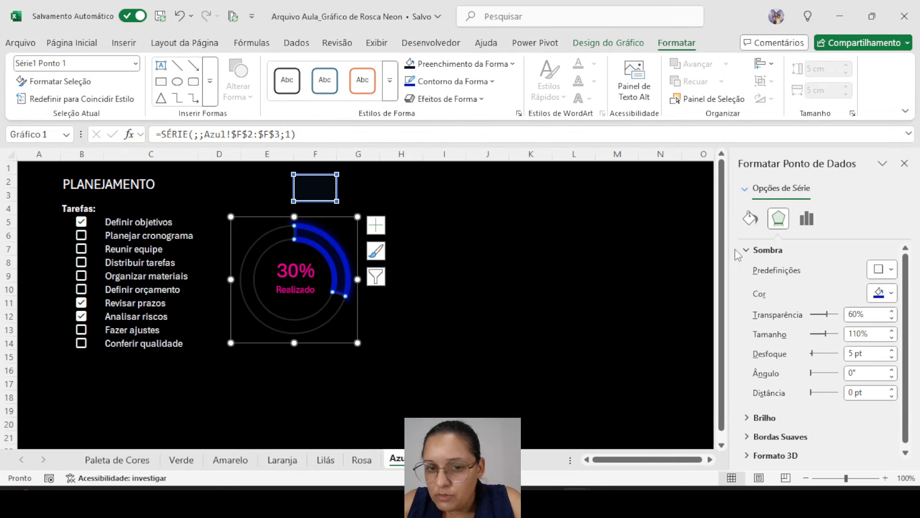
Step: Set the font colour of the percentage and Realizado text boxes to the recent bright blue and deselect them
left_click(275, 274)
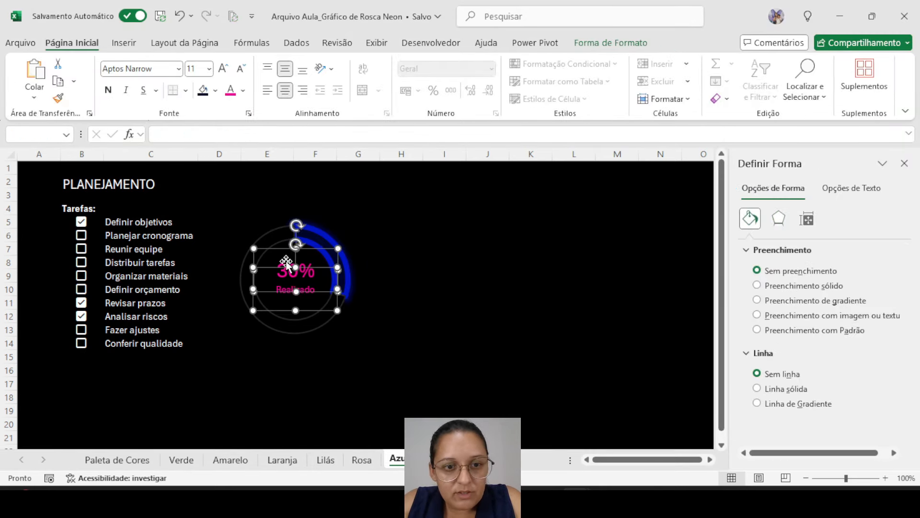
left_click(243, 90)
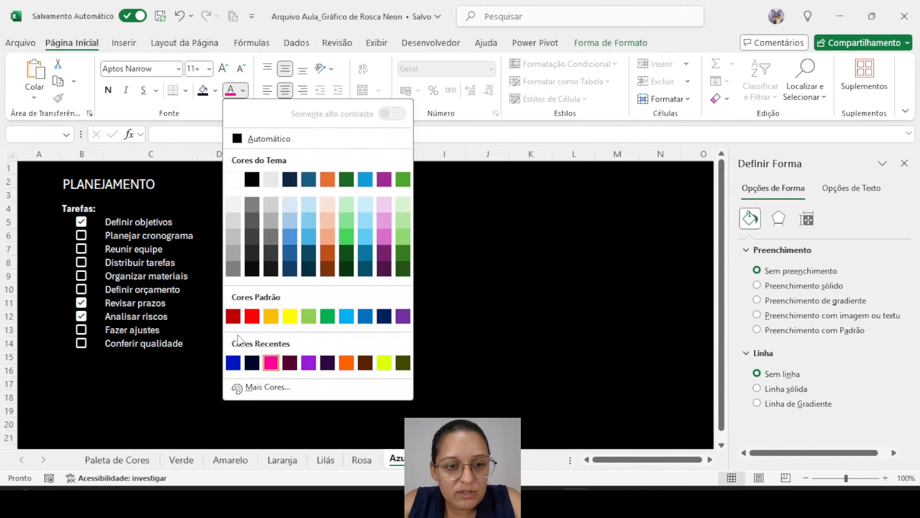
left_click(233, 362)
left_click(409, 278)
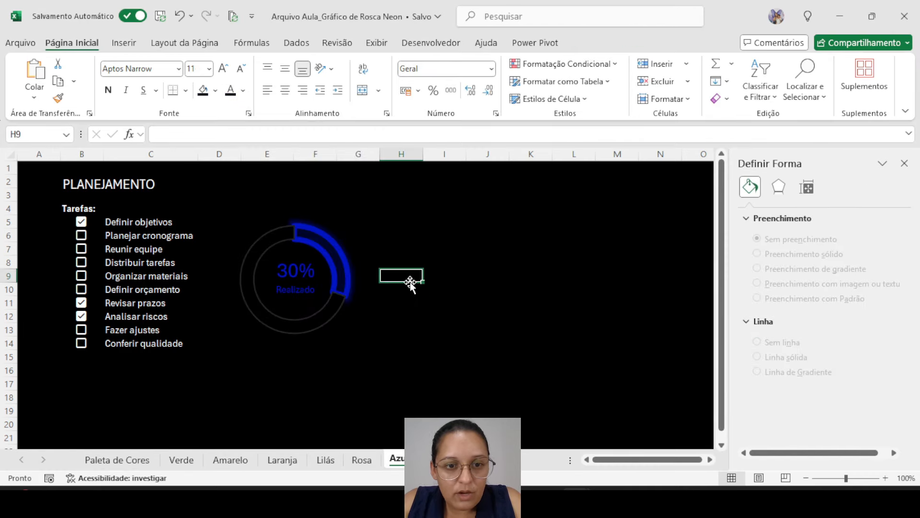
Step: Mark the tasks Reunir equipe, Organizar materiais and Conferir qualidade as done in the Azul checklist
left_click(81, 250)
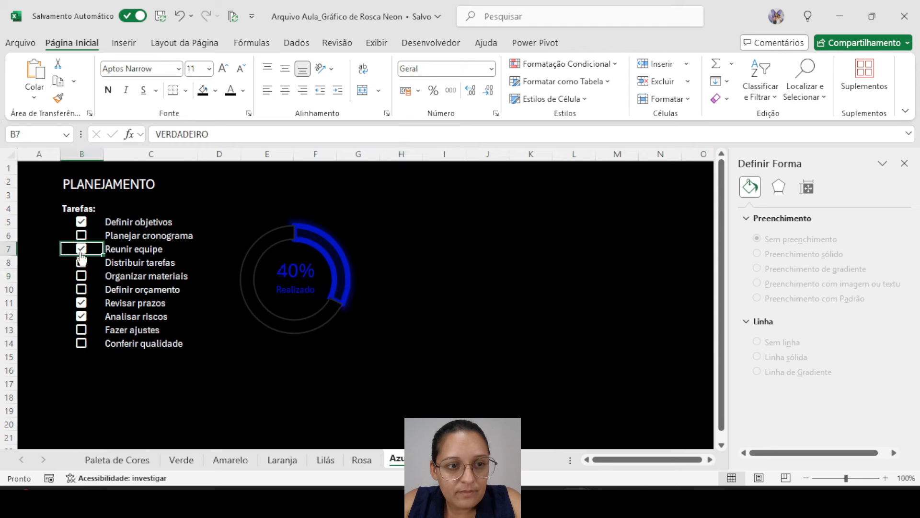
left_click(82, 274)
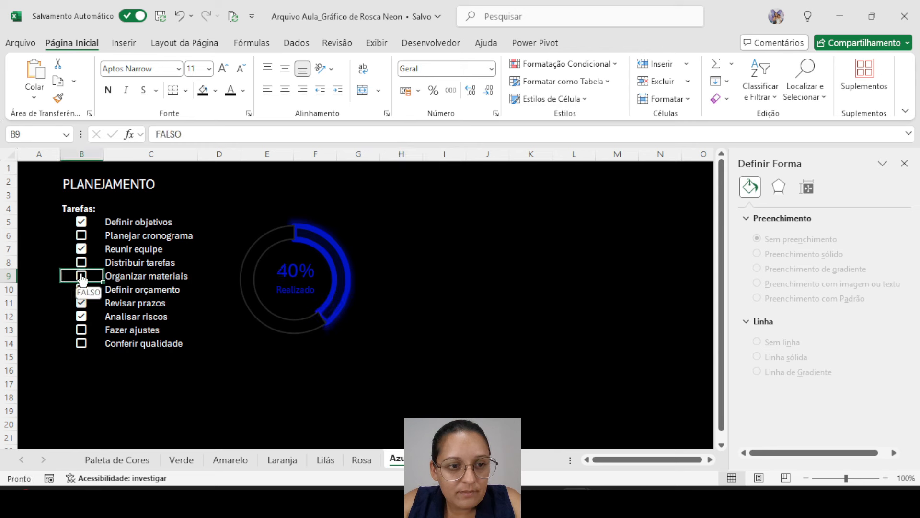
left_click(82, 277)
left_click(81, 344)
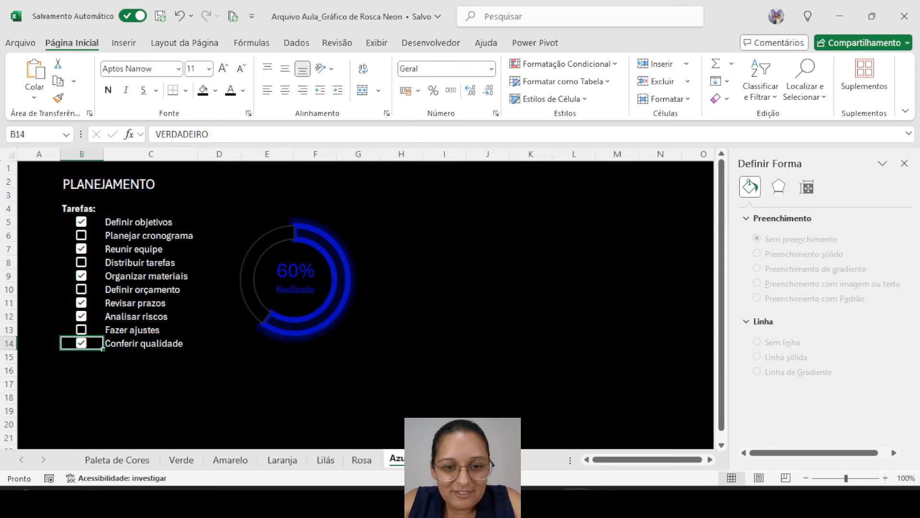
Step: Create a copy of the Azul sheet at the end of the workbook and rename it as Vermelho
right_click(399, 464)
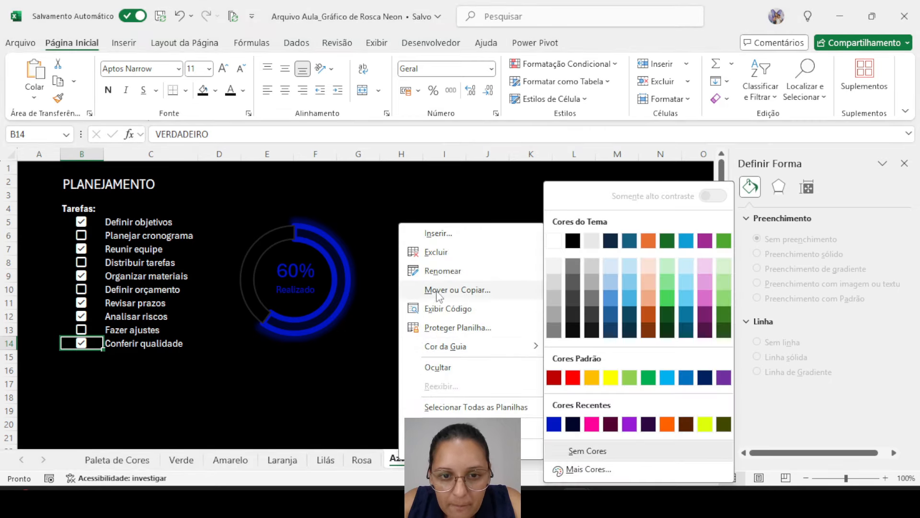
left_click(436, 290)
left_click(342, 361)
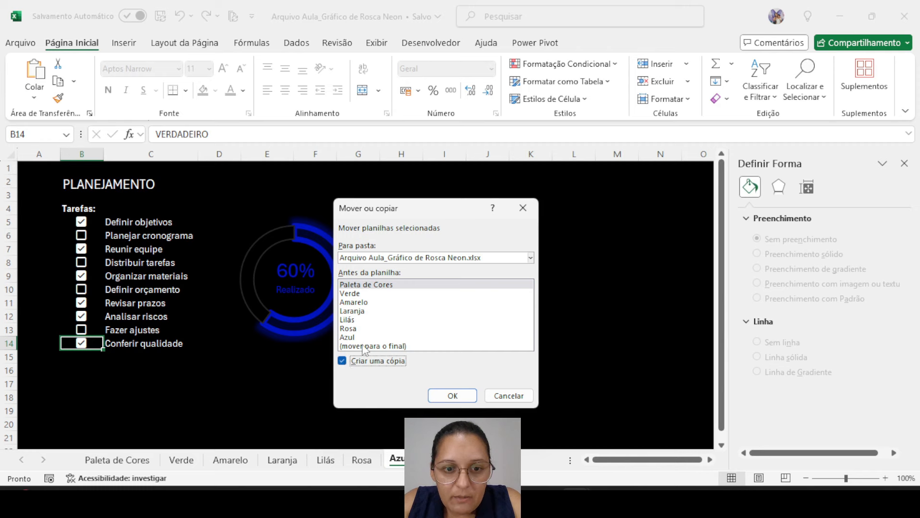
left_click(363, 346)
left_click(452, 396)
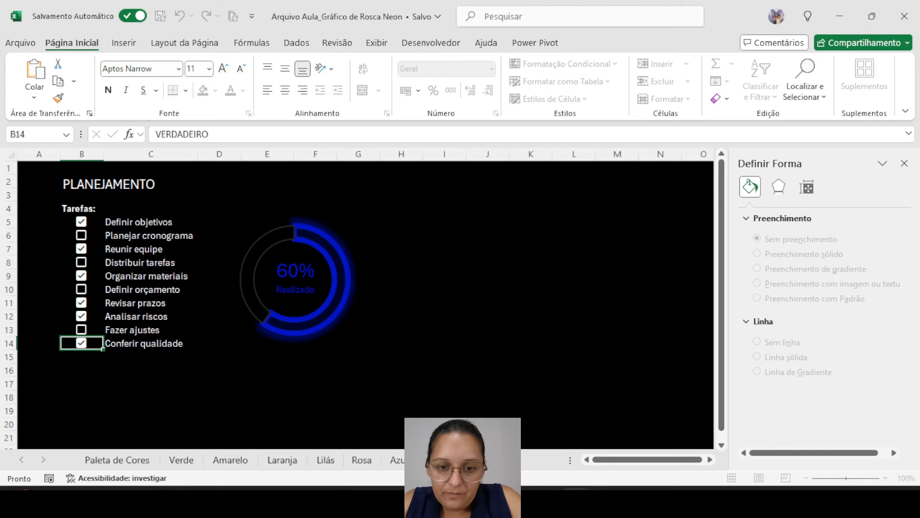
Step: Copy the red hex code #FC1723 from the Vermelho row of the Paleta de Cores sheet
left_click(117, 459)
left_click(162, 301)
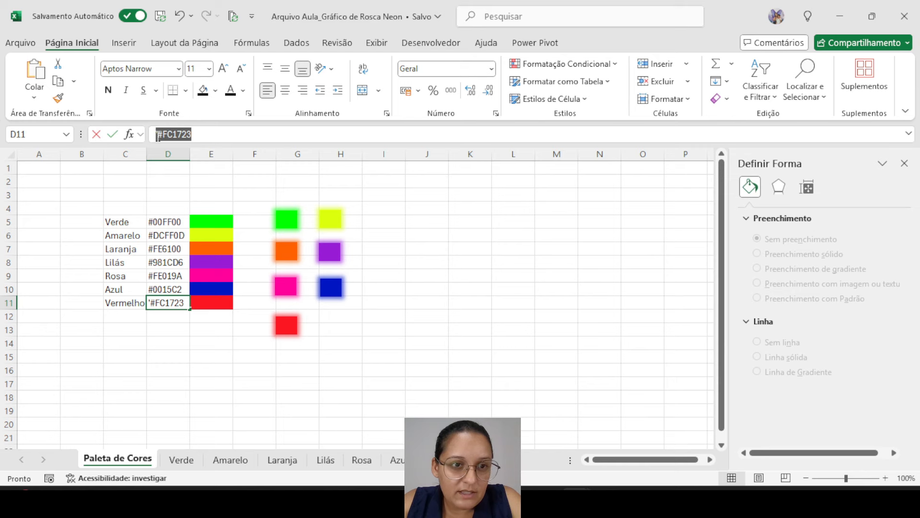
left_click(207, 372)
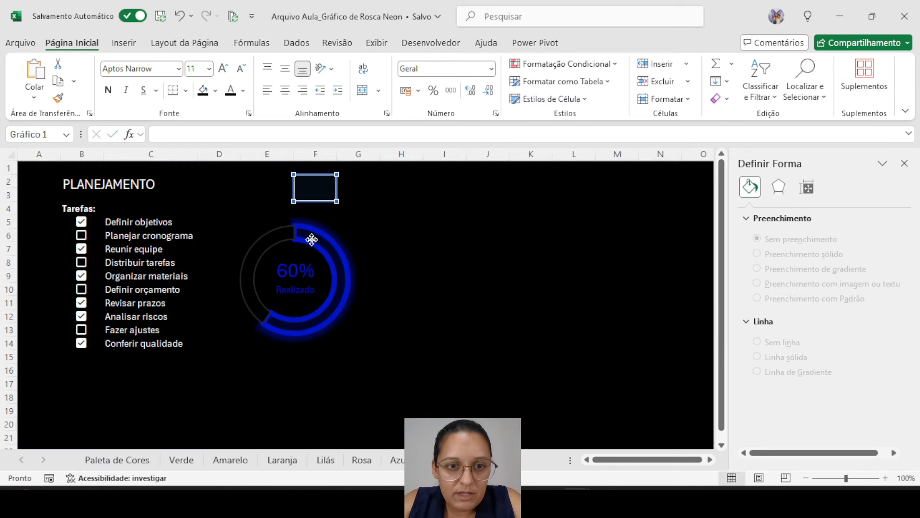
Step: On the Vermelho sheet, fill the completed slice of the doughnut chart with the custom colour #FC1723
left_click(312, 242)
left_click(312, 247)
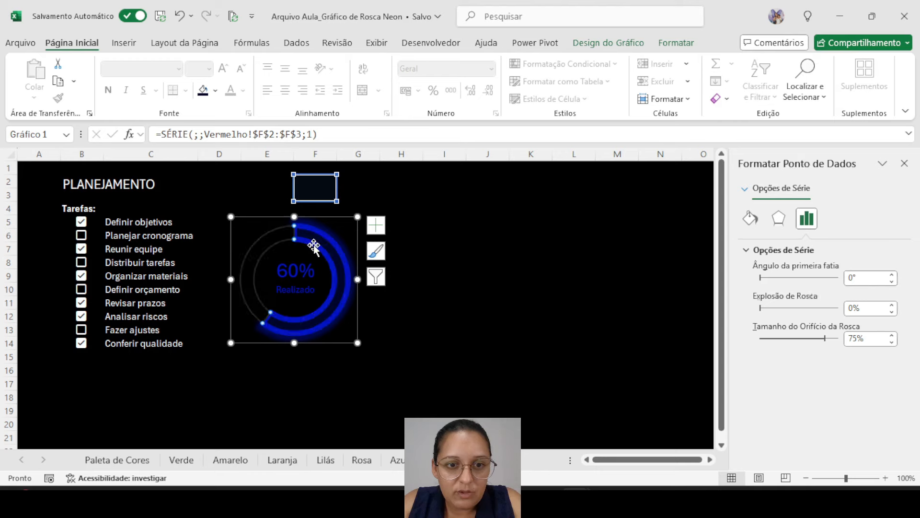
left_click(676, 43)
left_click(457, 64)
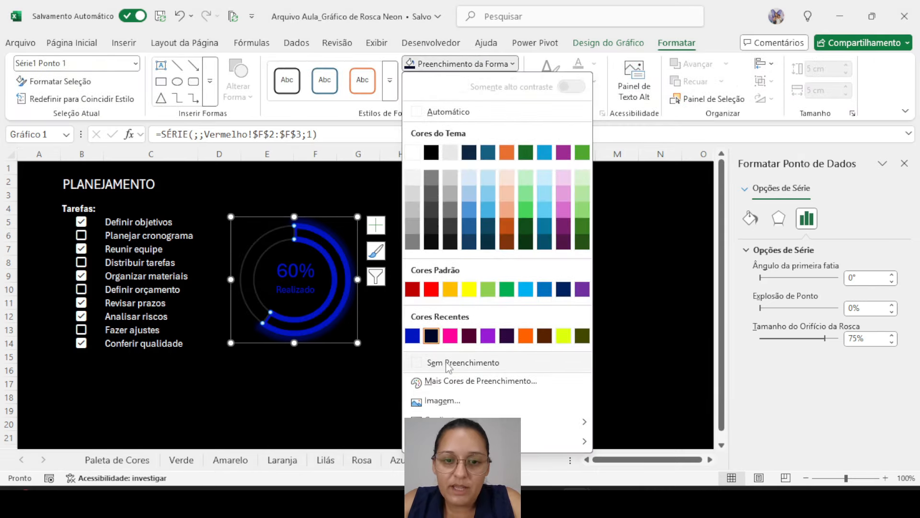
left_click(448, 382)
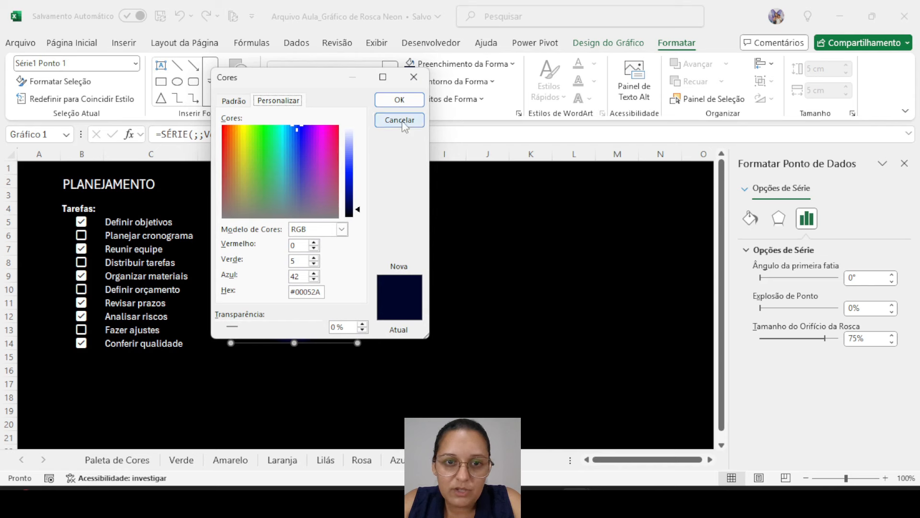
double_click(325, 292)
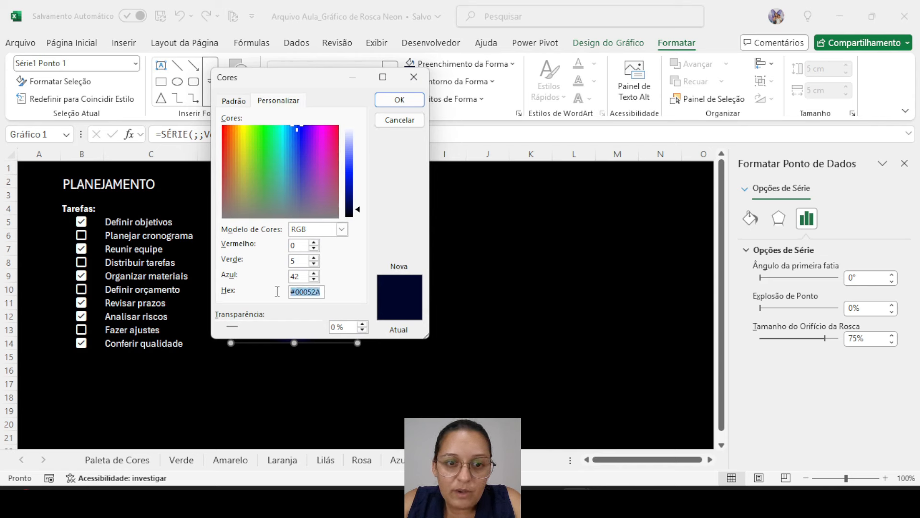
type("#FC1723")
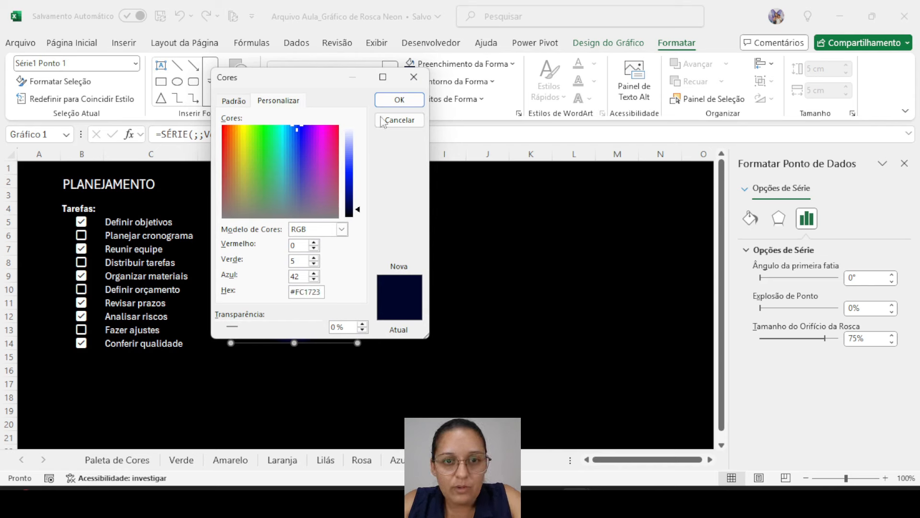
left_click(399, 99)
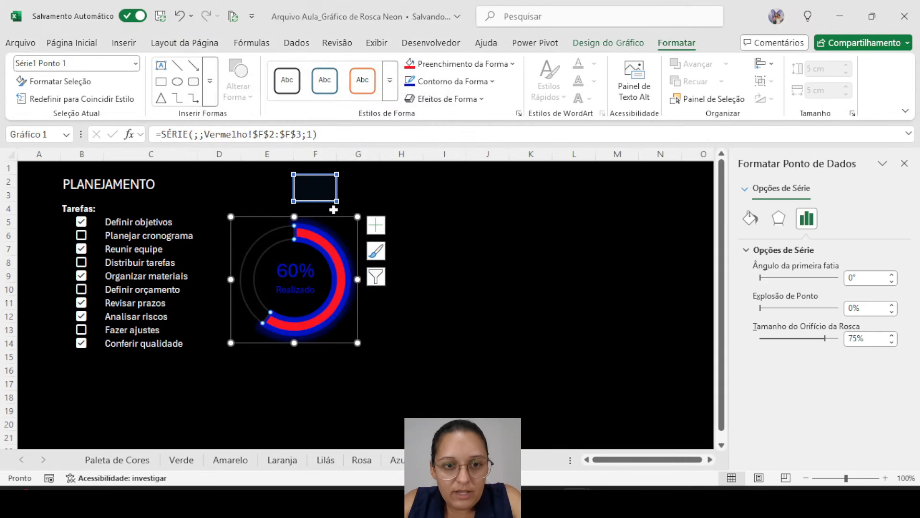
Step: Darken the fill of the completed doughnut slice on the Vermelho sheet to the custom dark red #390104
left_click(458, 63)
left_click(443, 381)
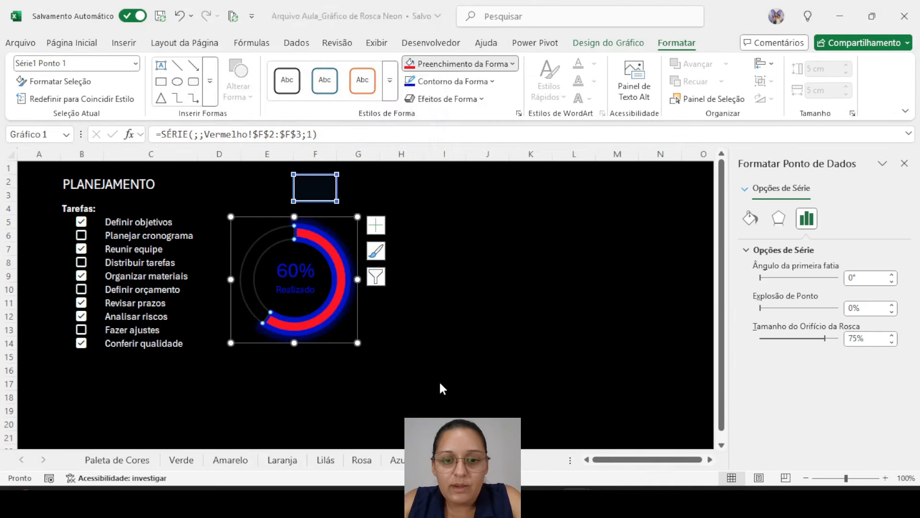
left_click_drag(362, 169, 360, 206)
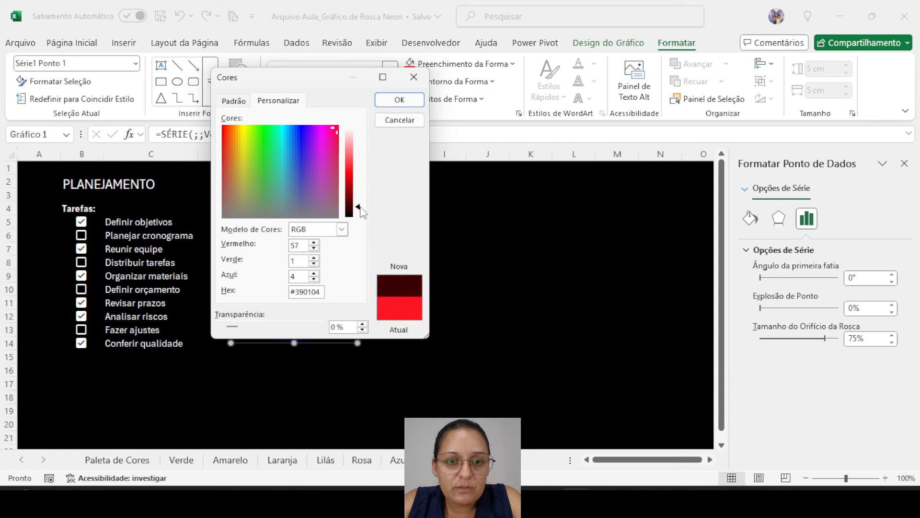
left_click(400, 99)
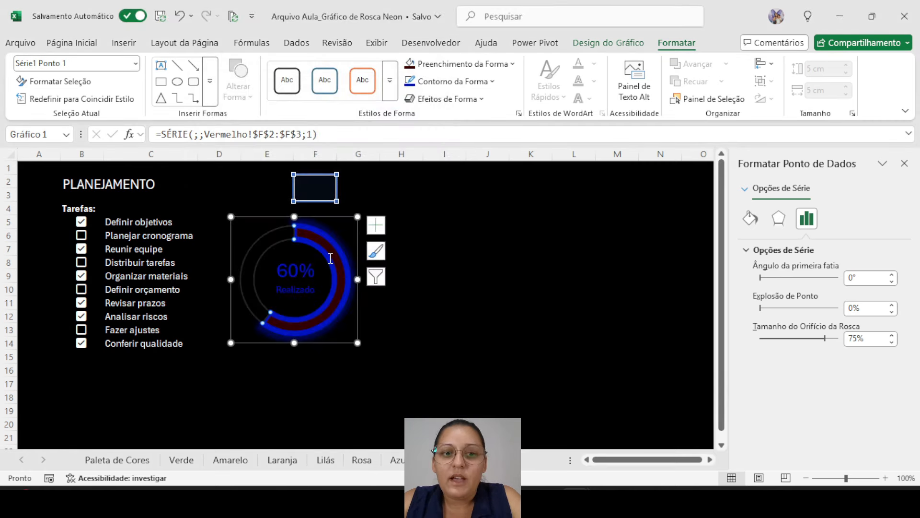
Step: Set both the outline and the shadow colour of the completed slice to the recent bright red #FC1723
left_click(450, 82)
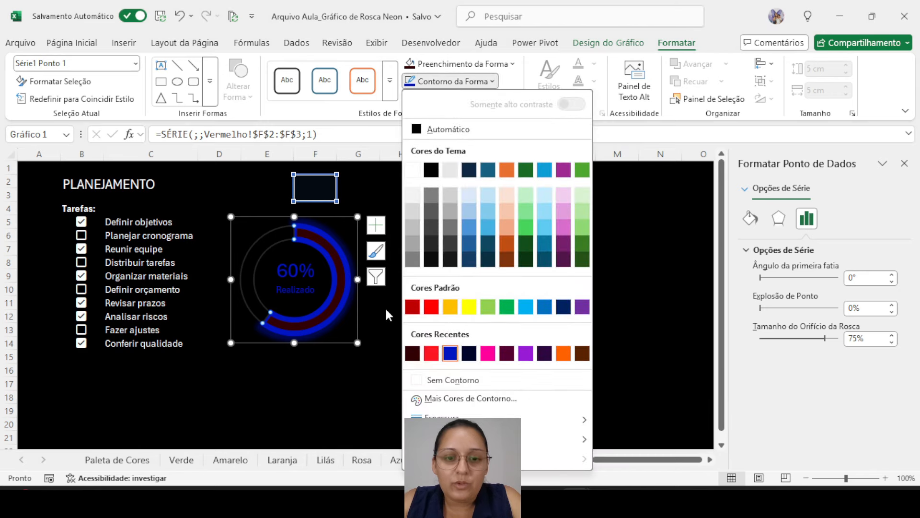
left_click(427, 350)
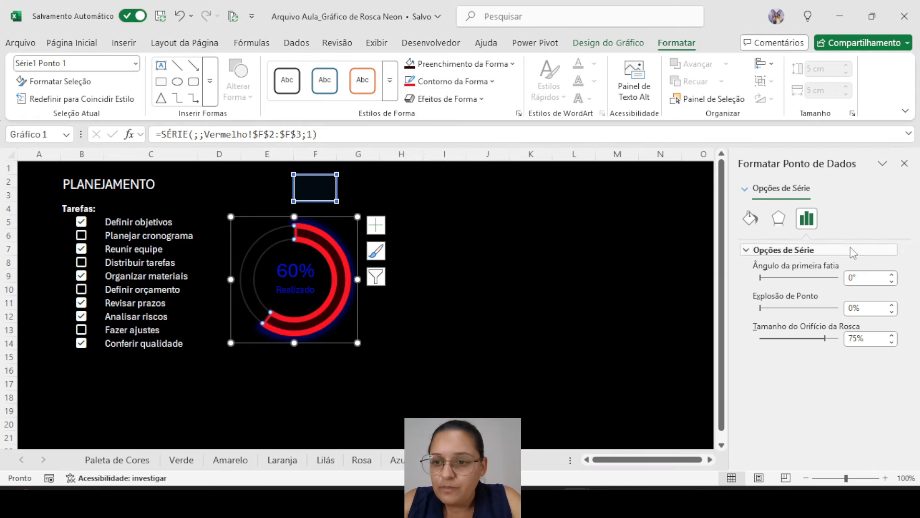
left_click(779, 218)
left_click(891, 293)
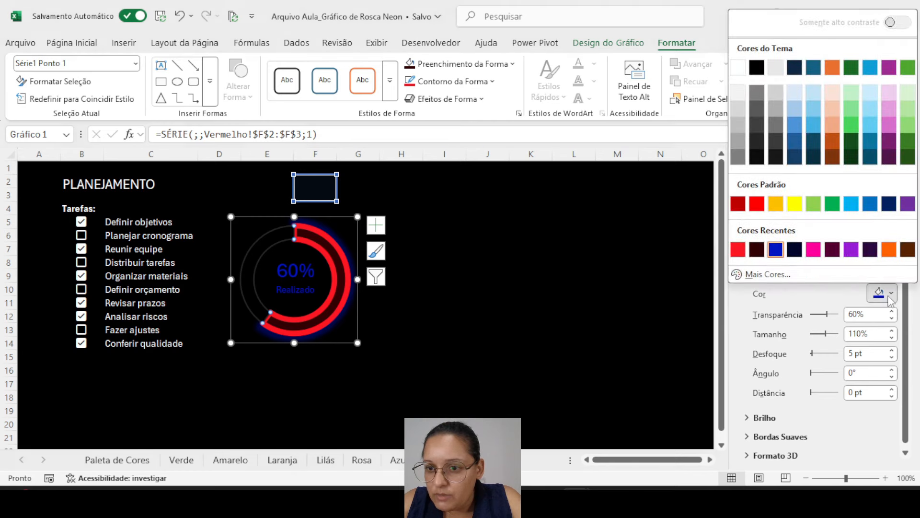
left_click(737, 249)
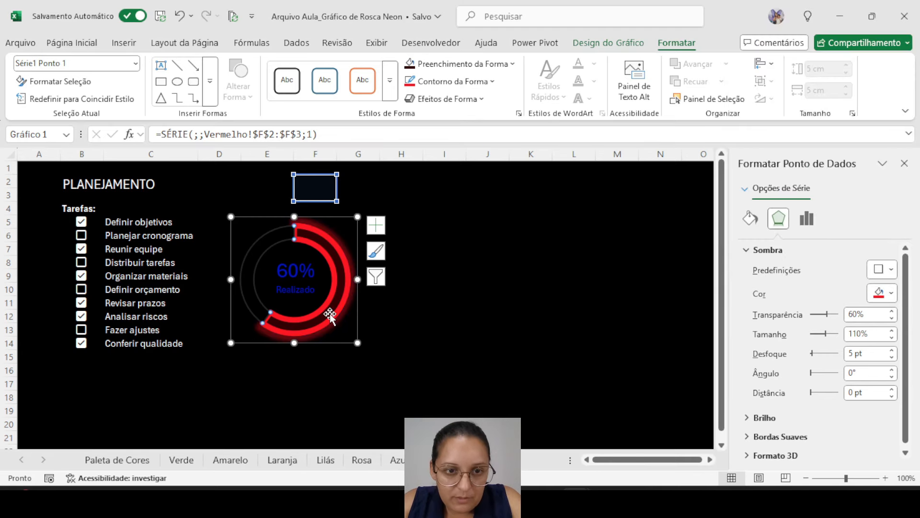
Step: Recolour the percentage and Realizado text boxes inside the doughnut with the recent bright red
left_click(276, 283)
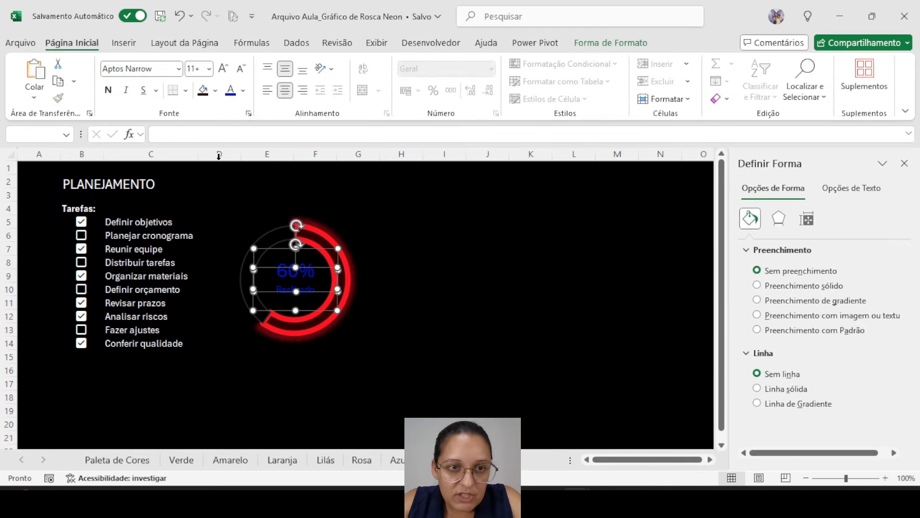
left_click(243, 91)
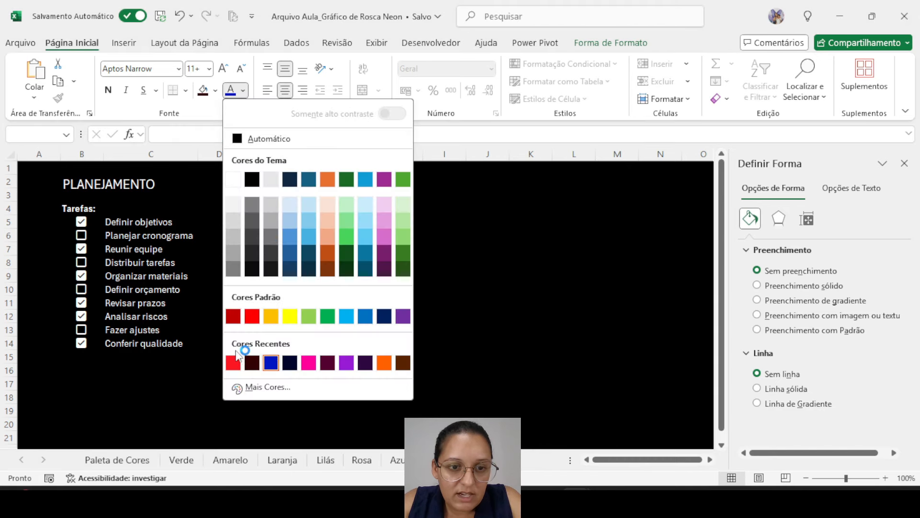
left_click(237, 357)
left_click(425, 265)
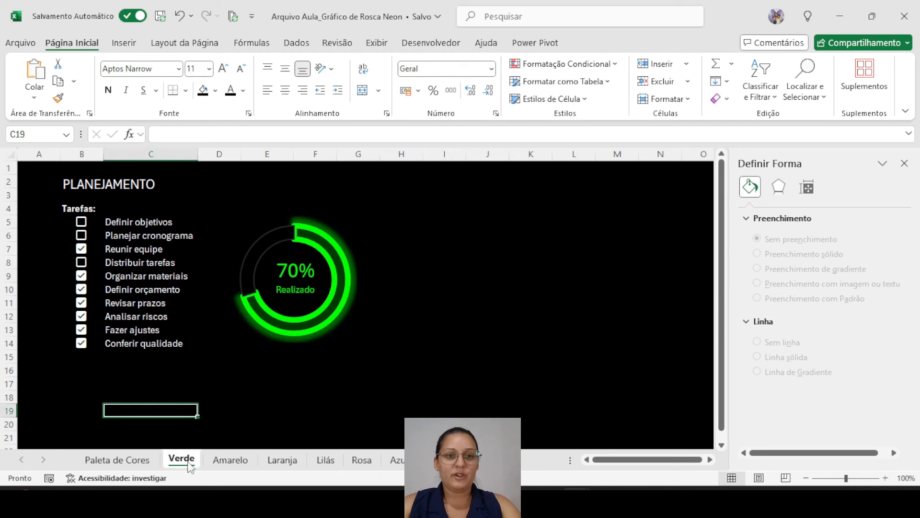
Step: Review the finished charts sheet by sheet, from Verde through Amarelo, Laranja, Lilás, Rosa and Azul to Vermelho
left_click(230, 460)
left_click(285, 461)
left_click(326, 461)
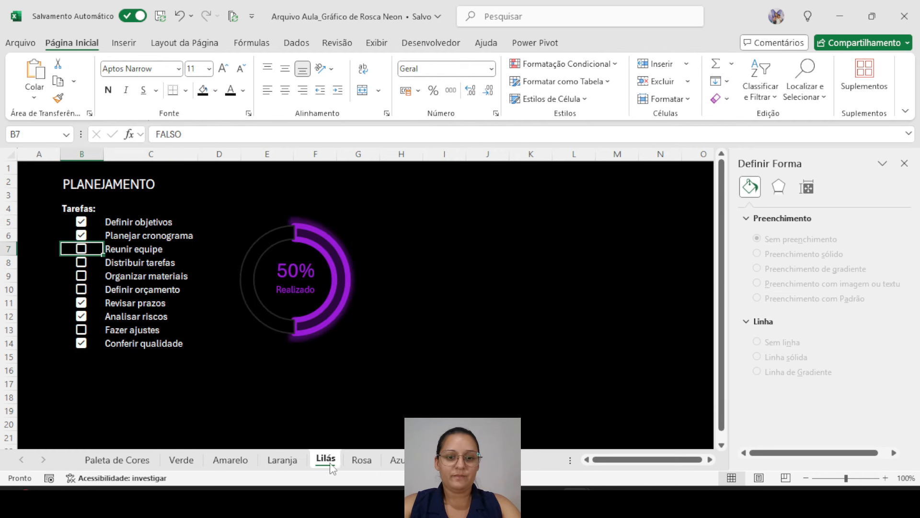
left_click(361, 461)
left_click(395, 461)
left_click(434, 460)
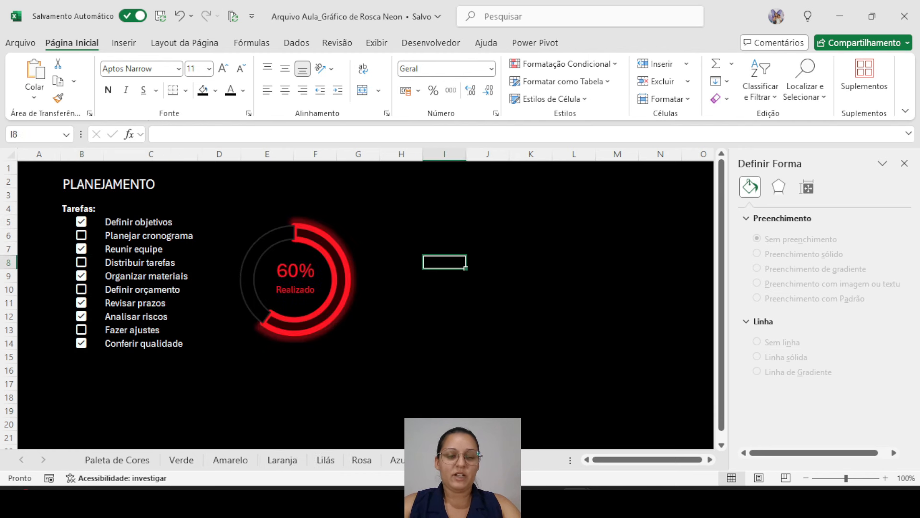
left_click(117, 460)
left_click(181, 460)
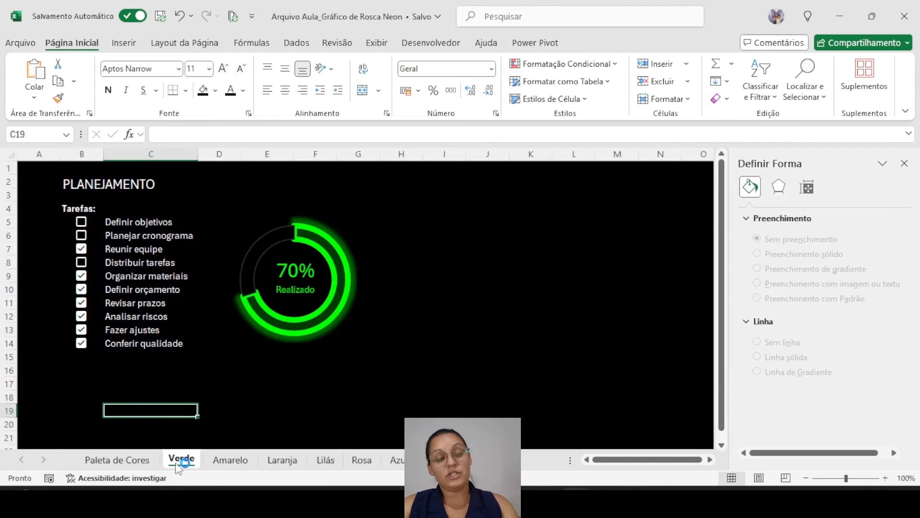
left_click(250, 459)
left_click(282, 460)
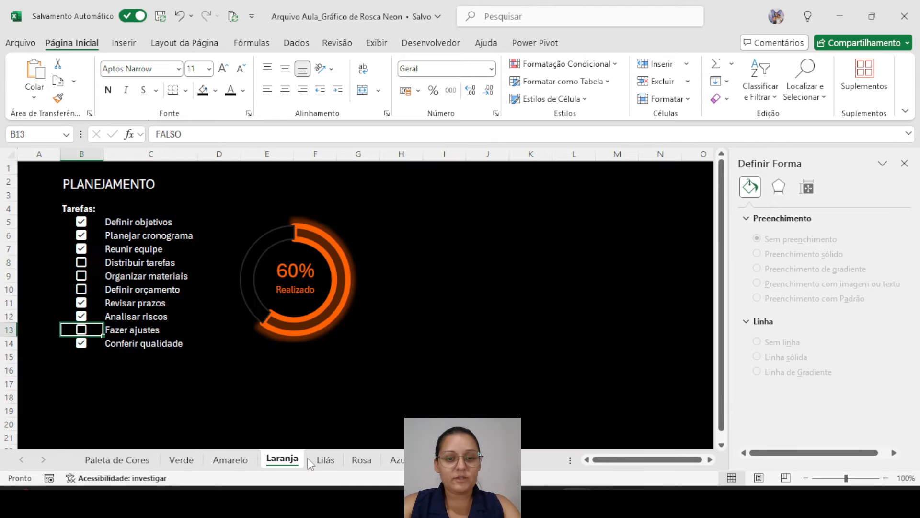
left_click(325, 460)
left_click(362, 460)
left_click(395, 460)
left_click(434, 460)
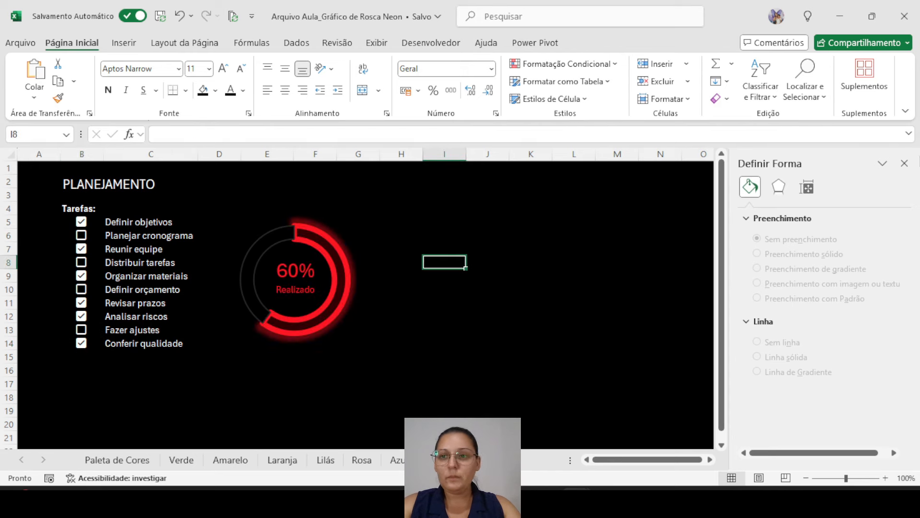
Step: Close the shape formatting pane and set the ribbon to hide automatically in full-screen mode
left_click(904, 163)
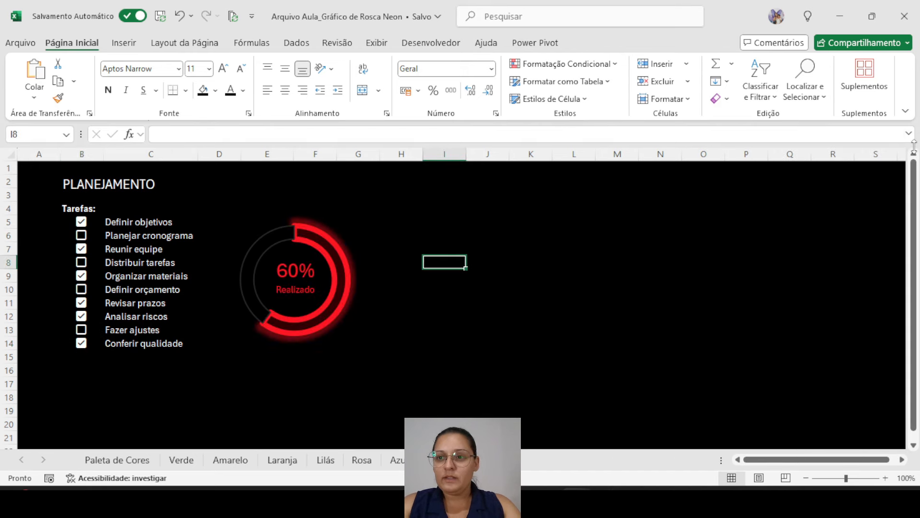
left_click(906, 114)
left_click(772, 150)
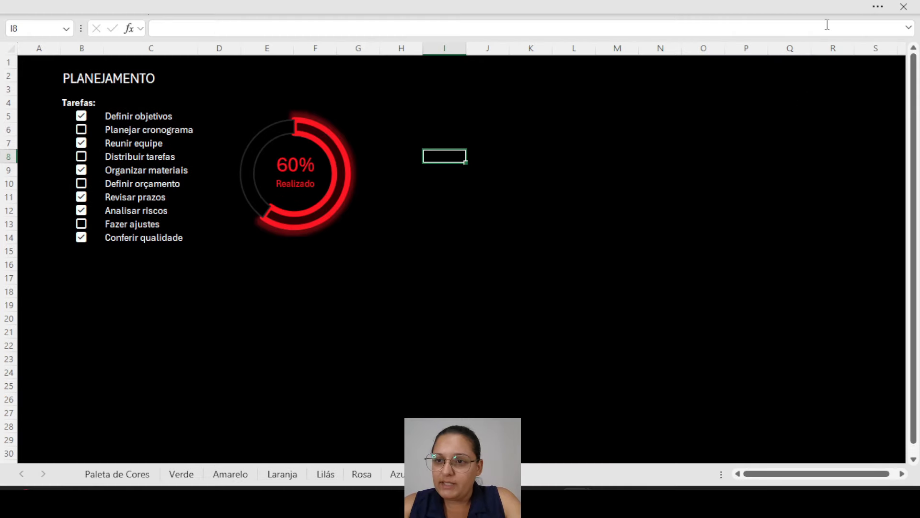
Step: Hide the formula bar and the row and column headings on the Vermelho sheet
left_click(499, 7)
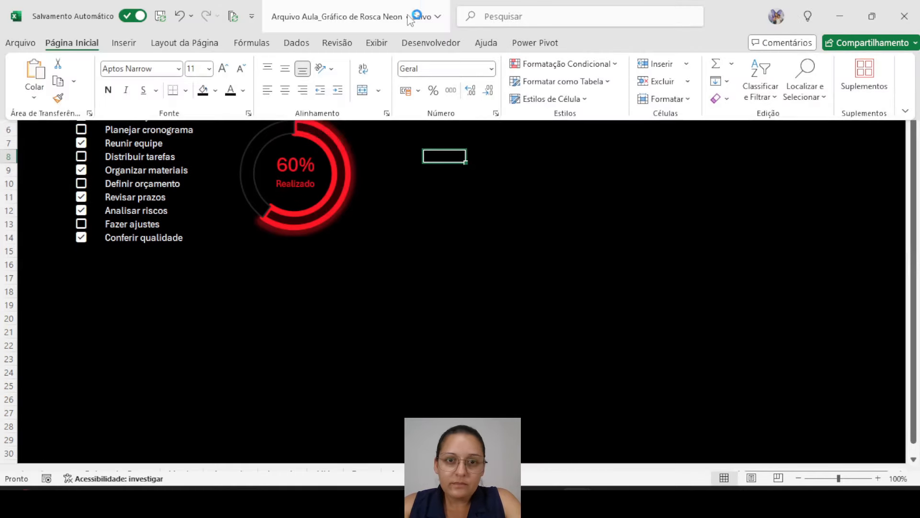
left_click(377, 44)
left_click(405, 99)
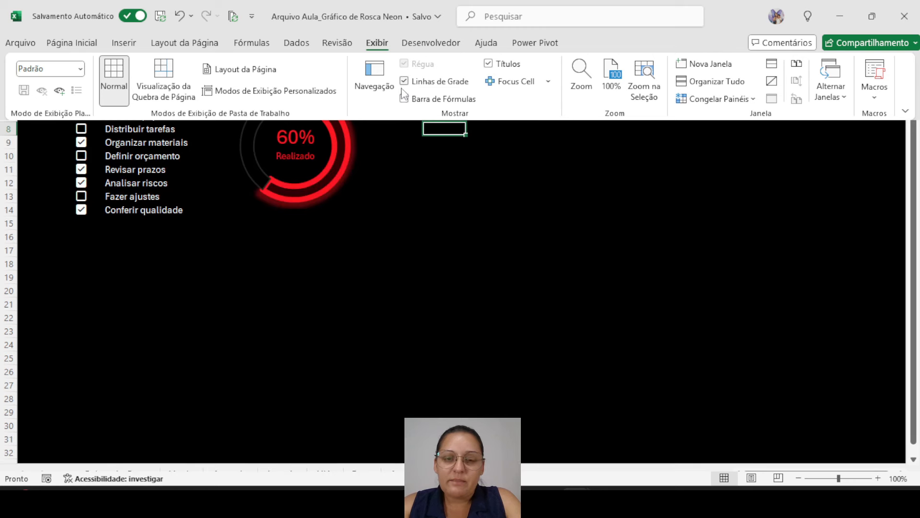
left_click(489, 64)
key("ctrl+shift+F1")
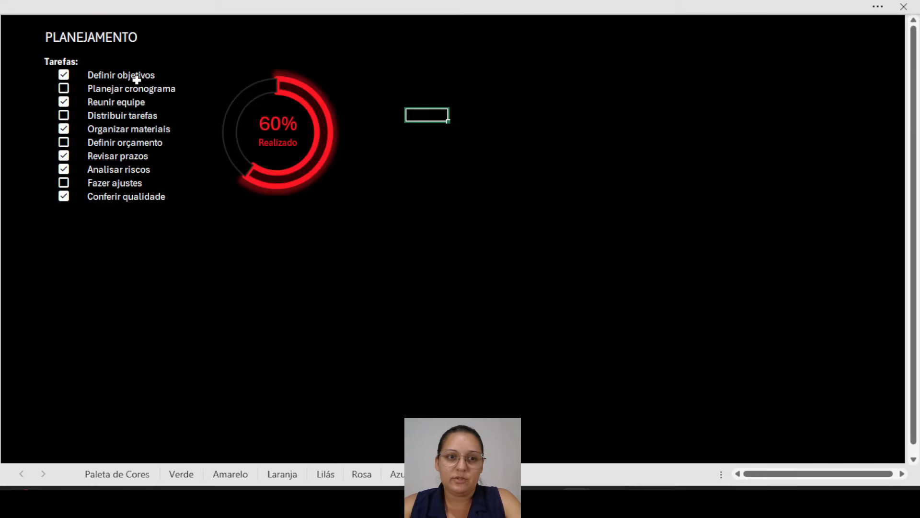
Step: In the Vermelho checklist, mark Distribuir tarefas and Definir orçamento as done and leave Planejar cronograma, Reunir equipe and Organizar materiais unchecked
left_click(64, 90)
left_click(64, 115)
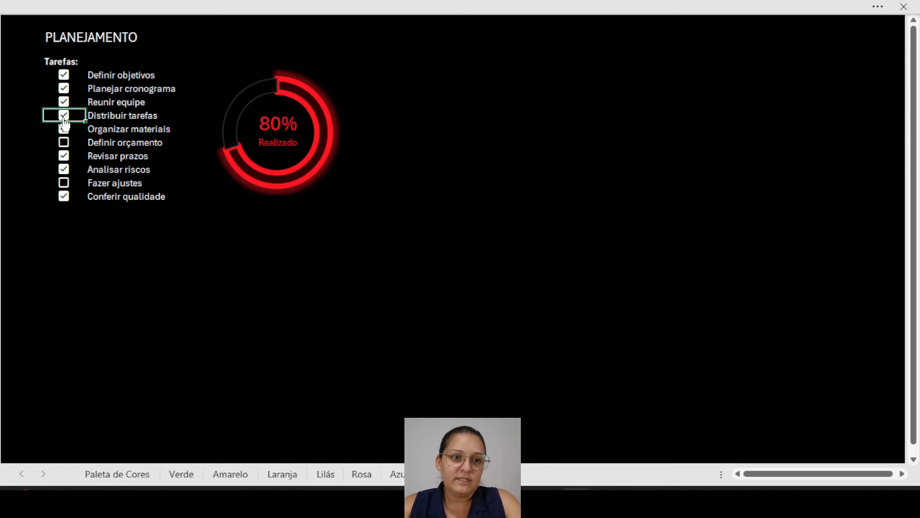
left_click(64, 143)
left_click(64, 128)
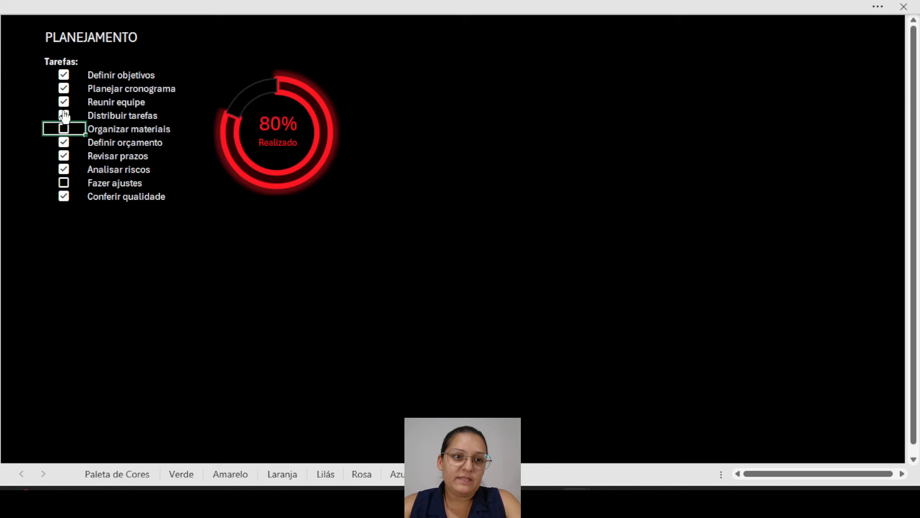
left_click(58, 102)
left_click(64, 102)
left_click(64, 88)
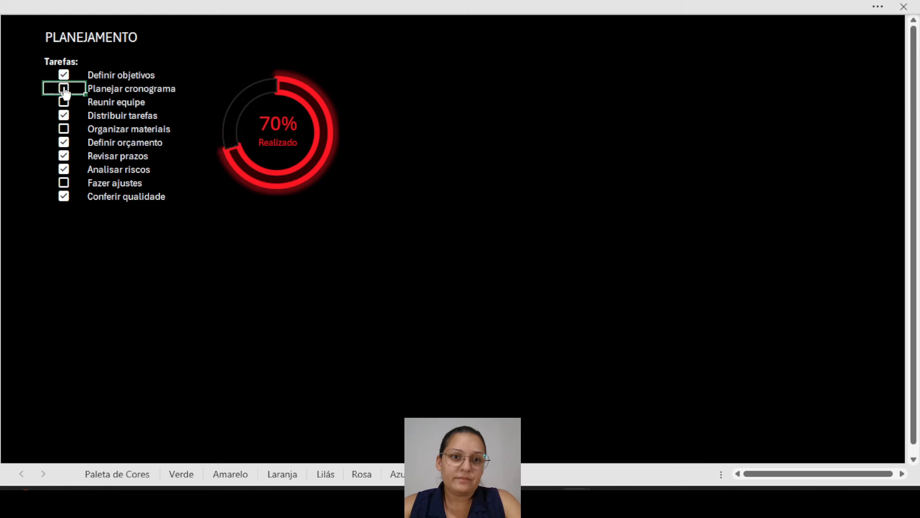
Step: Open the Azul sheet and hide its gridlines and its row and column headings
left_click(219, 474)
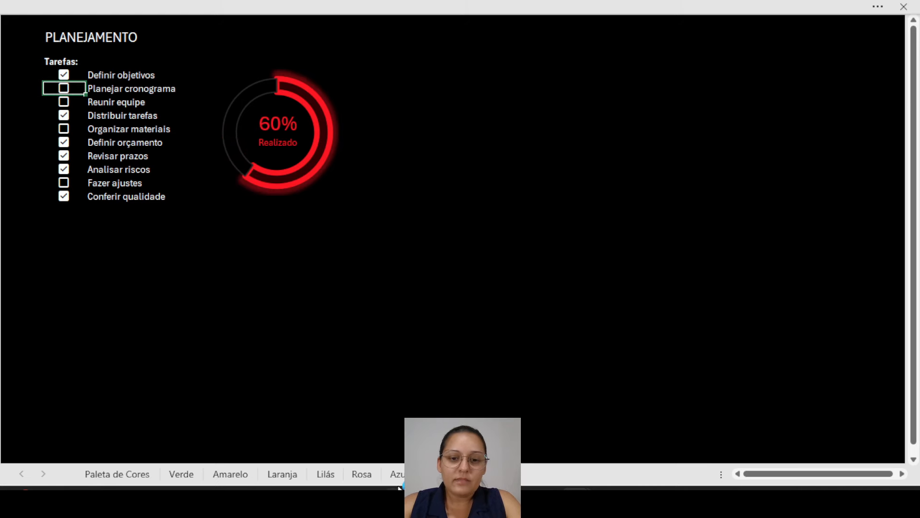
left_click(393, 475)
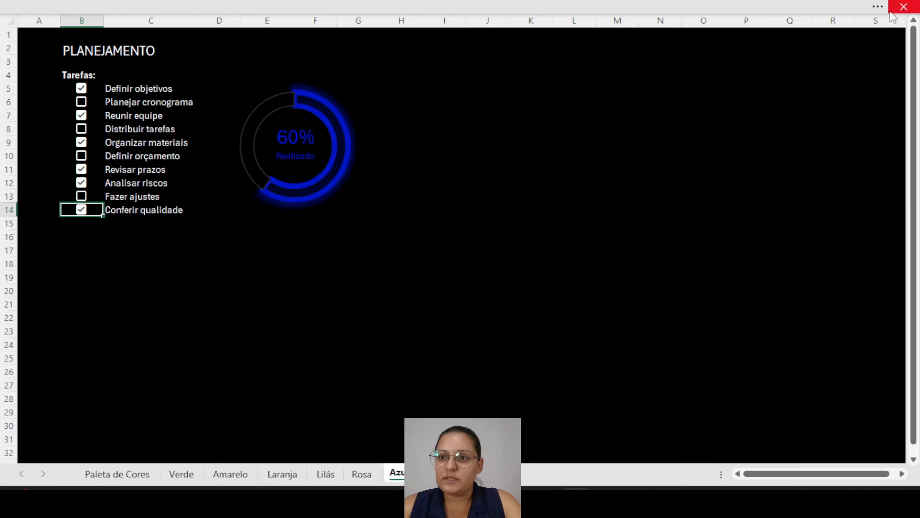
left_click(447, 7)
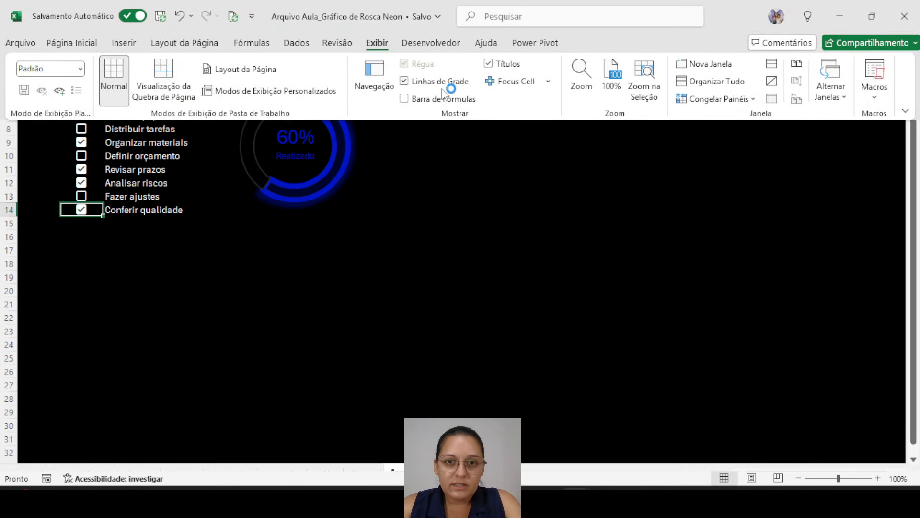
left_click(488, 64)
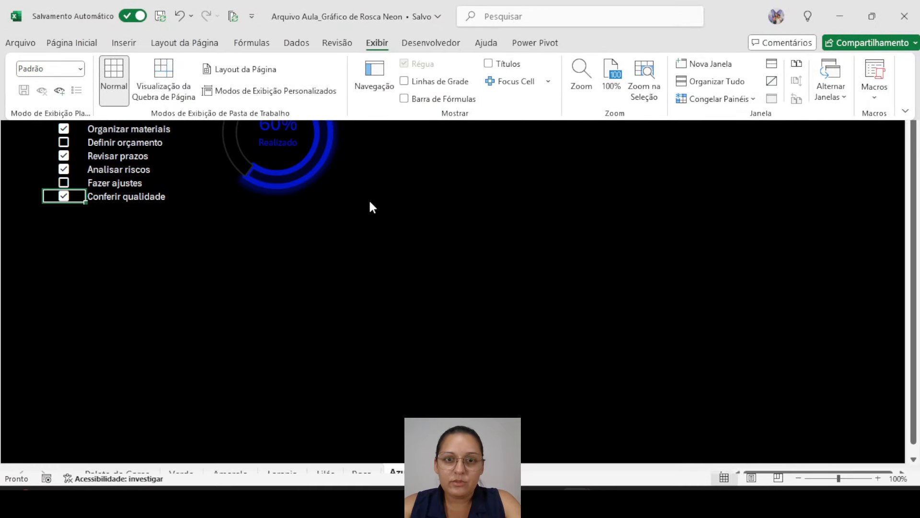
Step: In the Azul checklist, mark Distribuir tarefas, Planejar cronograma and Definir orçamento as done and uncheck Revisar prazos
left_click(65, 117)
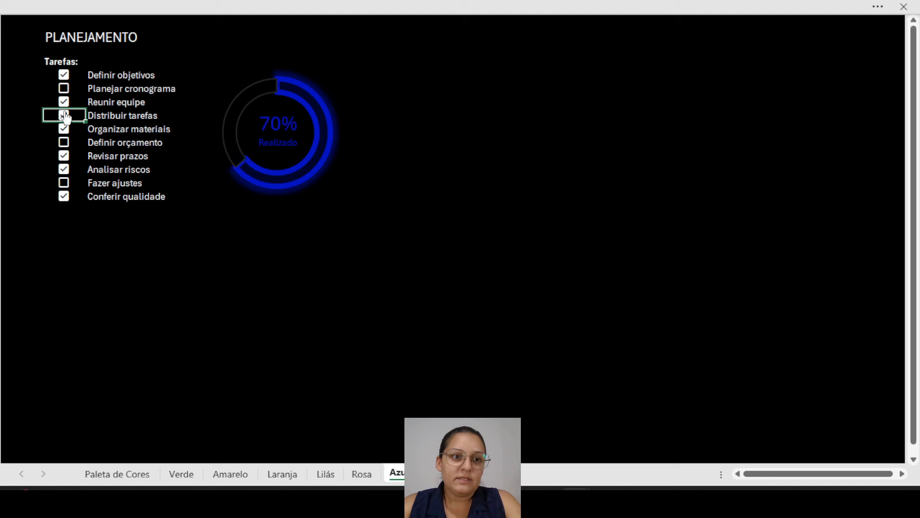
left_click(64, 89)
left_click(63, 155)
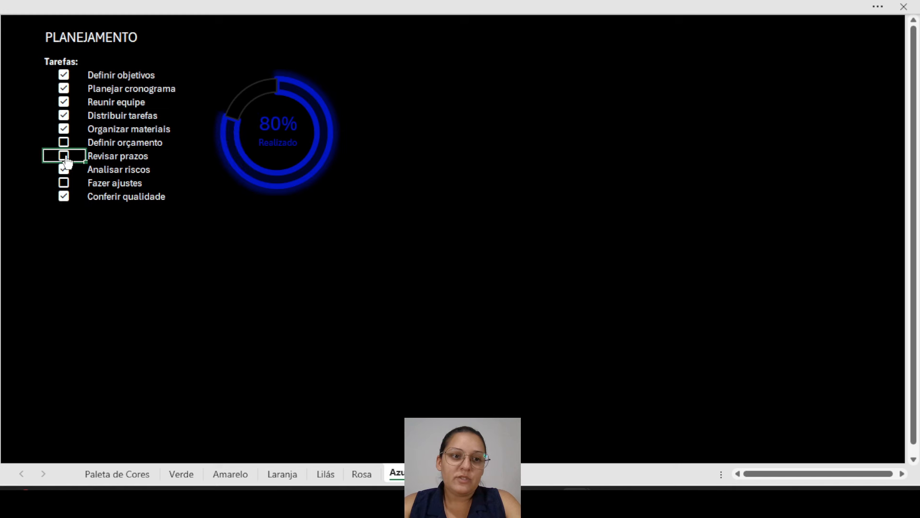
left_click(64, 142)
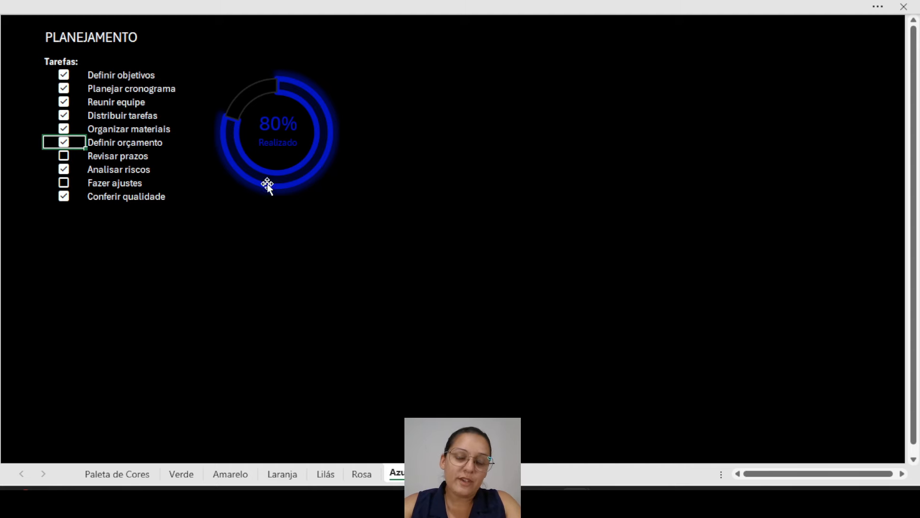
Step: Look back through the Rosa, Lilás, Laranja and Amarelo charts and the Paleta de Cores sheet, ending on Verde
left_click(361, 474)
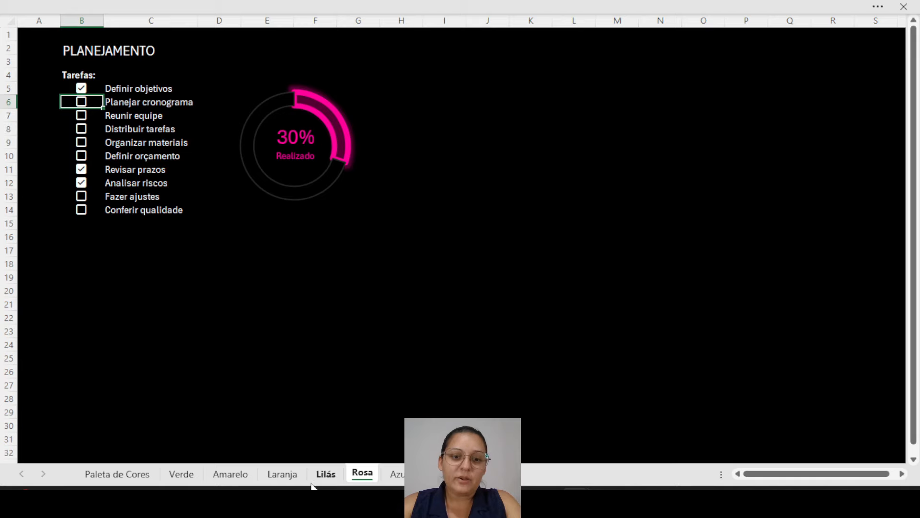
left_click(326, 475)
left_click(283, 474)
left_click(228, 476)
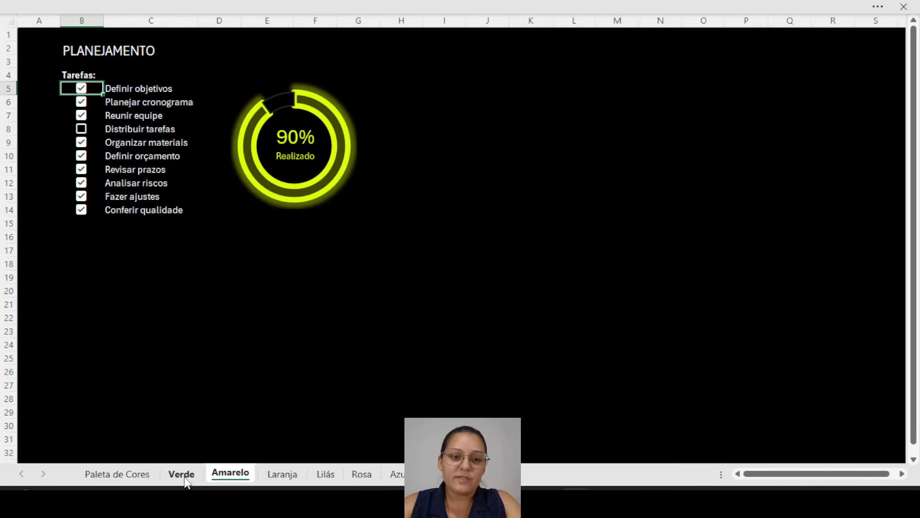
left_click(185, 475)
left_click(124, 475)
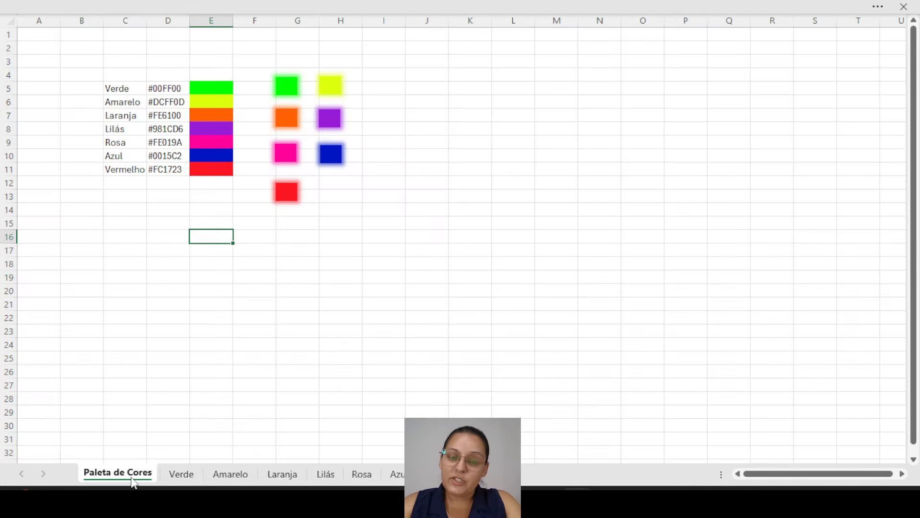
left_click(187, 474)
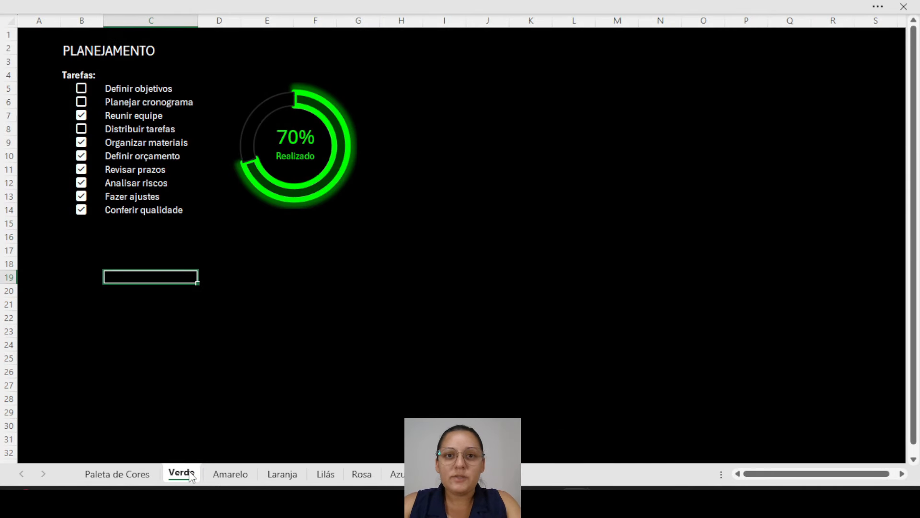